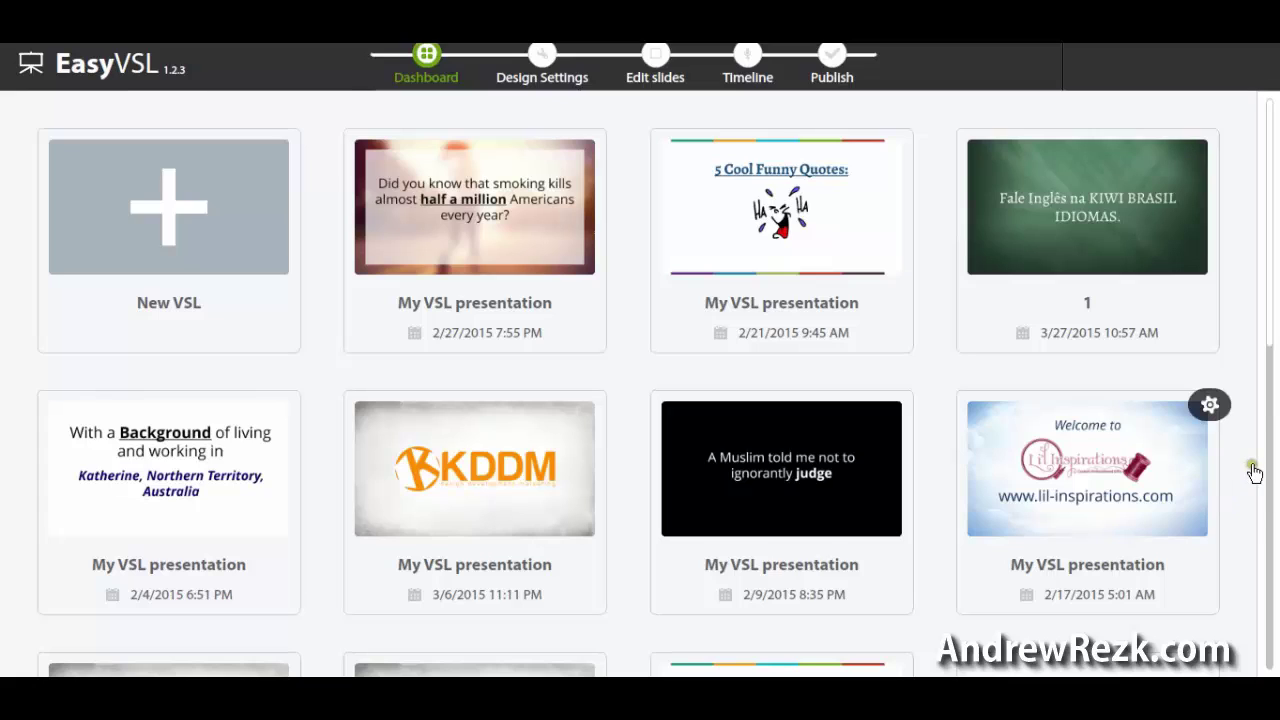
- Create a new VSL from pasted text, keeping the title My VSL presentation
mouse_move(1249, 457)
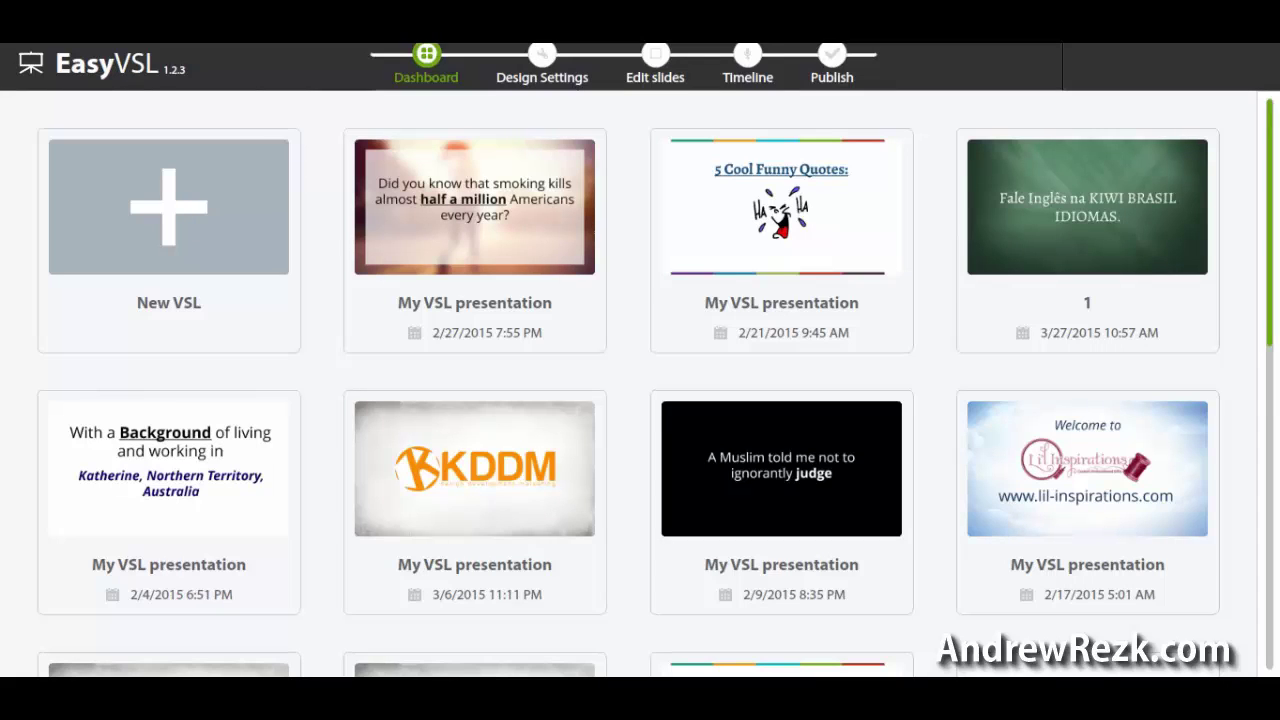
mouse_move(1274, 158)
mouse_down()
mouse_move(1275, 515)
mouse_move(1275, 157)
mouse_up()
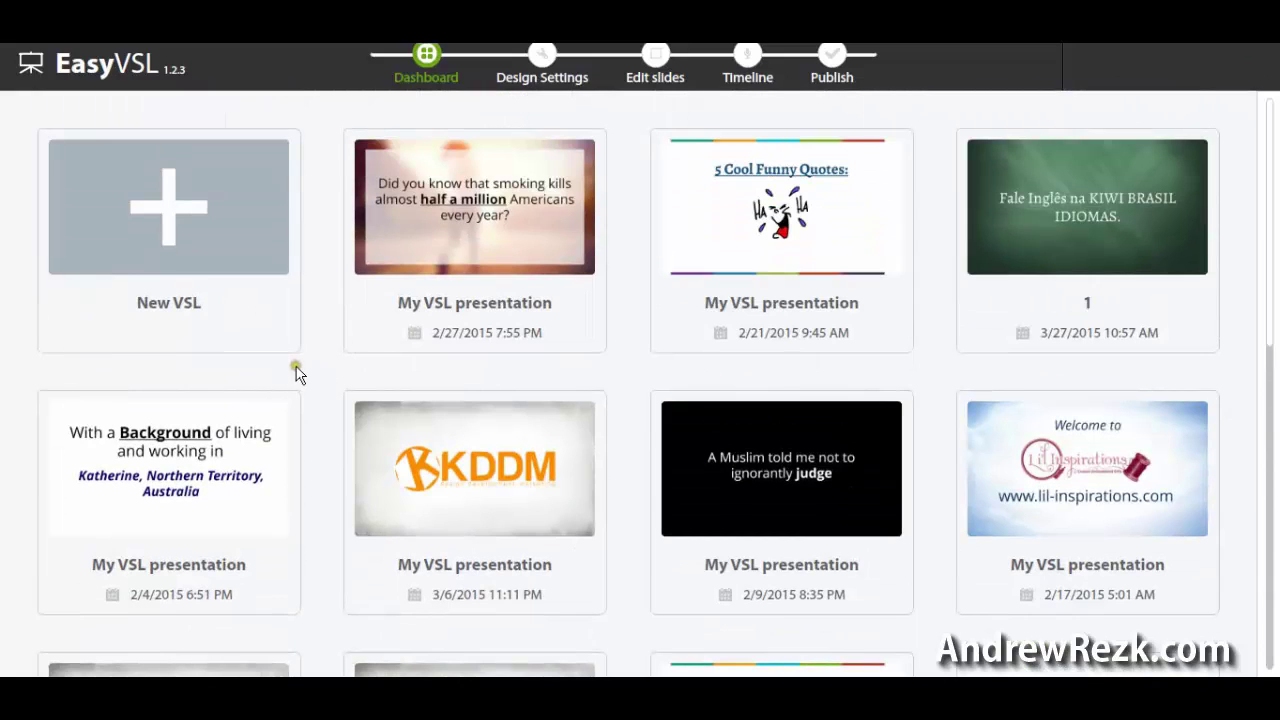
click(170, 195)
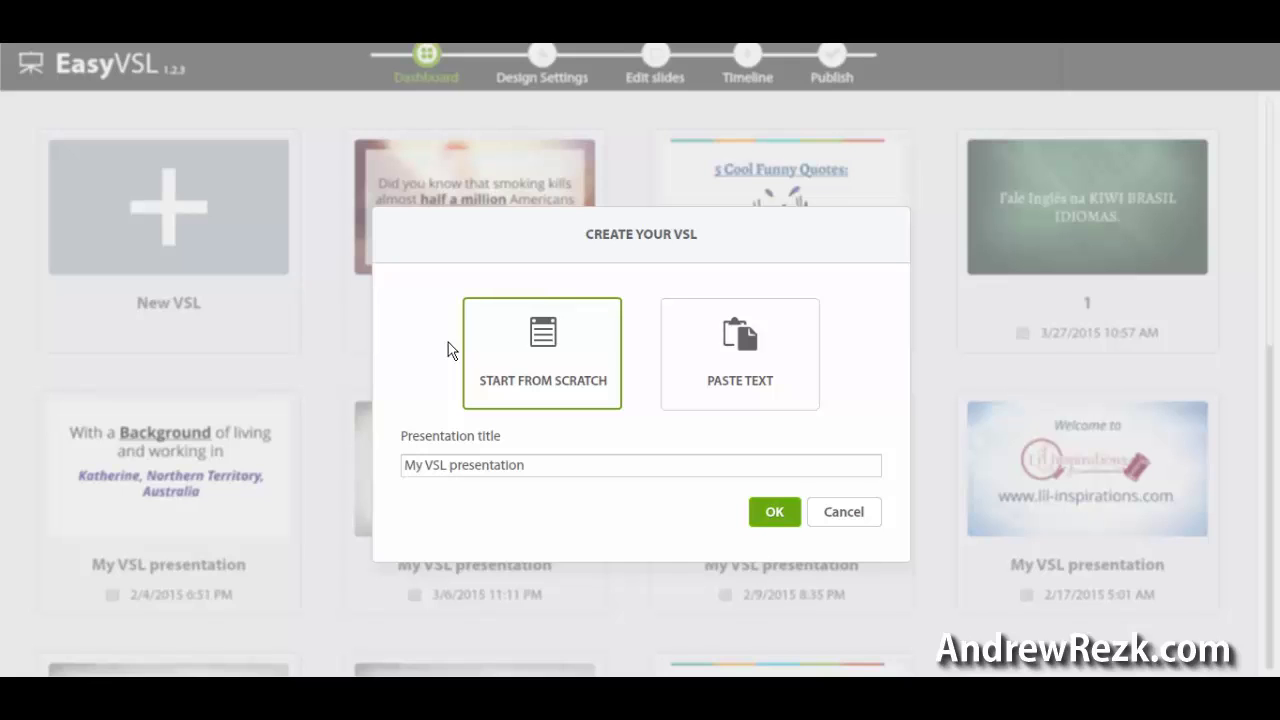
click(765, 362)
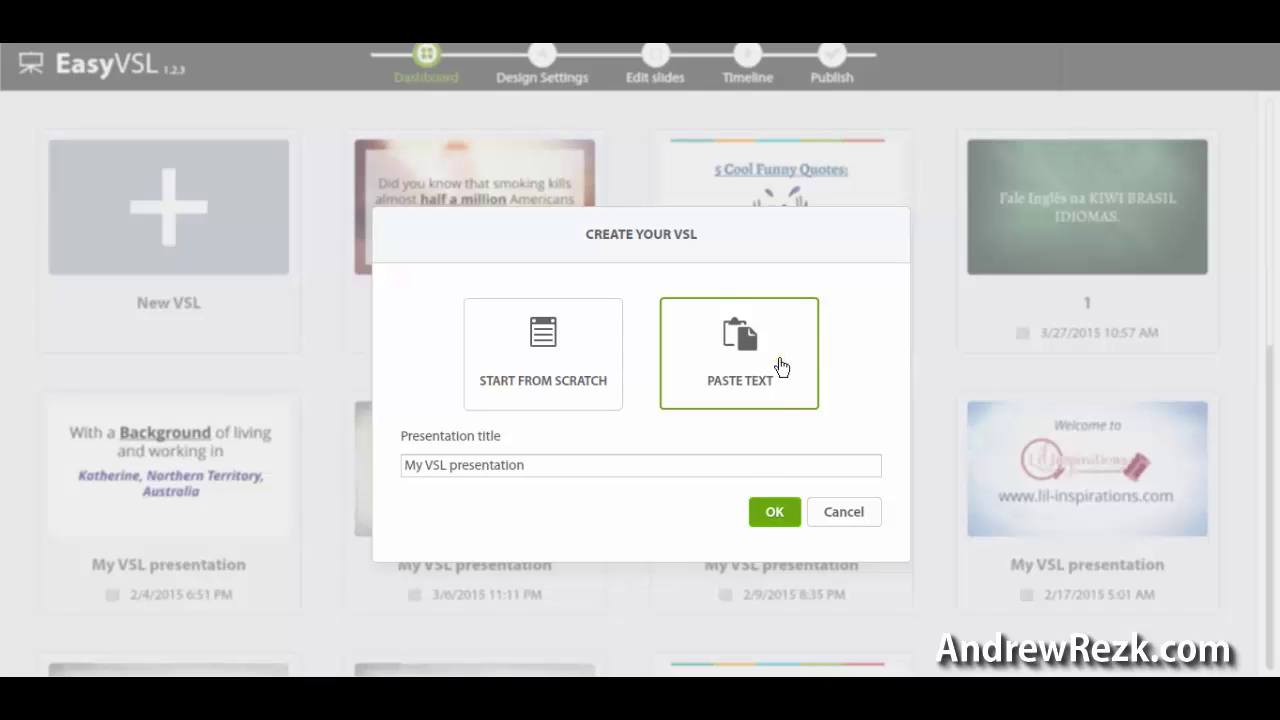
click(766, 512)
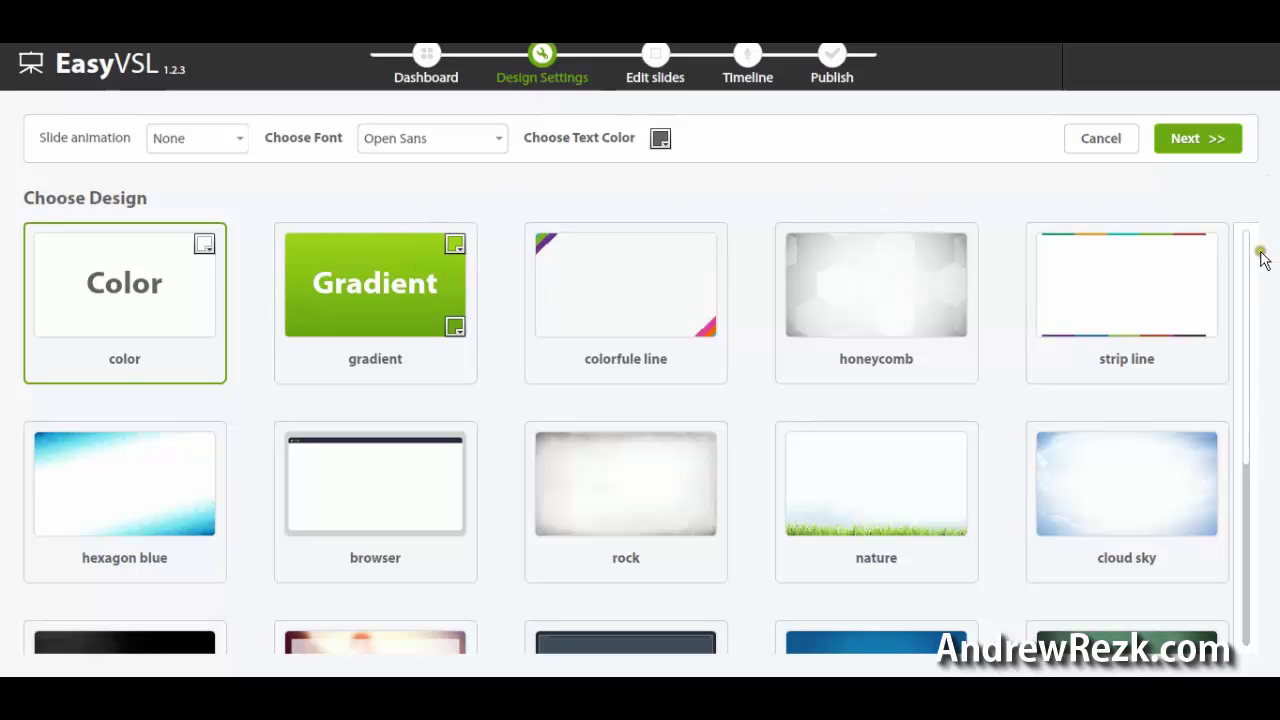
- Try black as the gradient design's lower colour and as the color design's background
drag(1262, 258, 1232, 213)
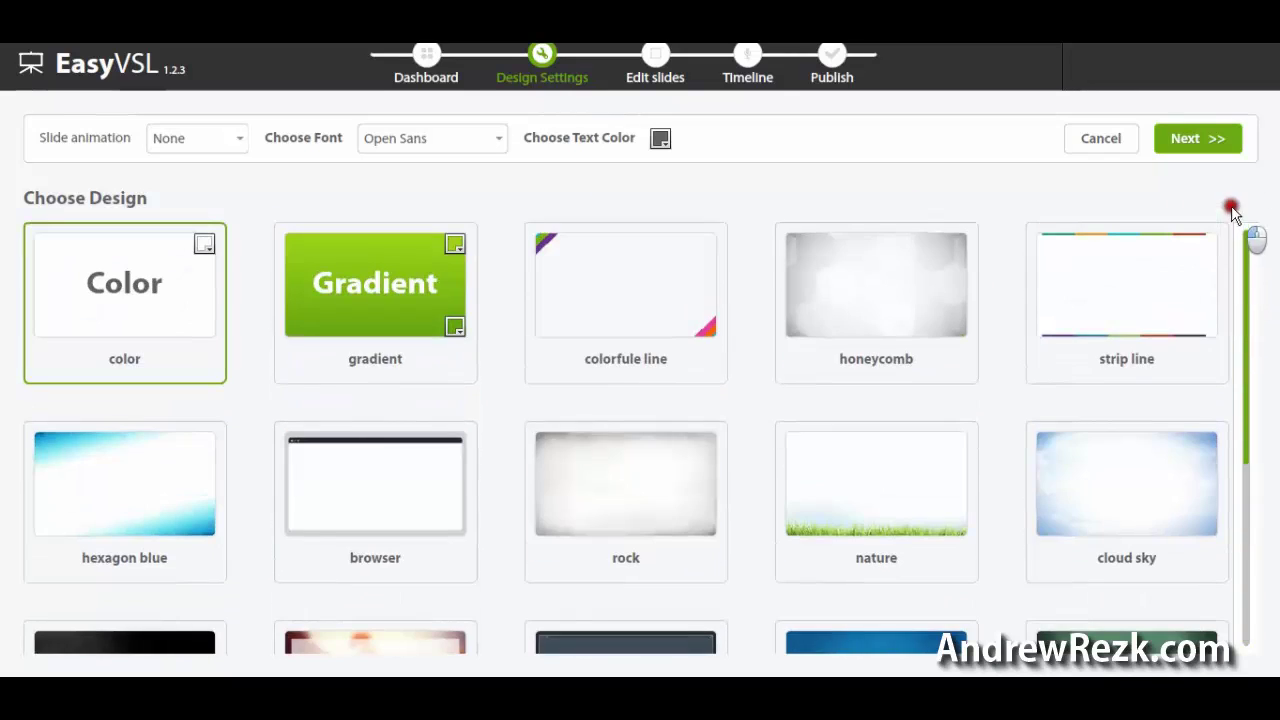
click(357, 285)
click(127, 281)
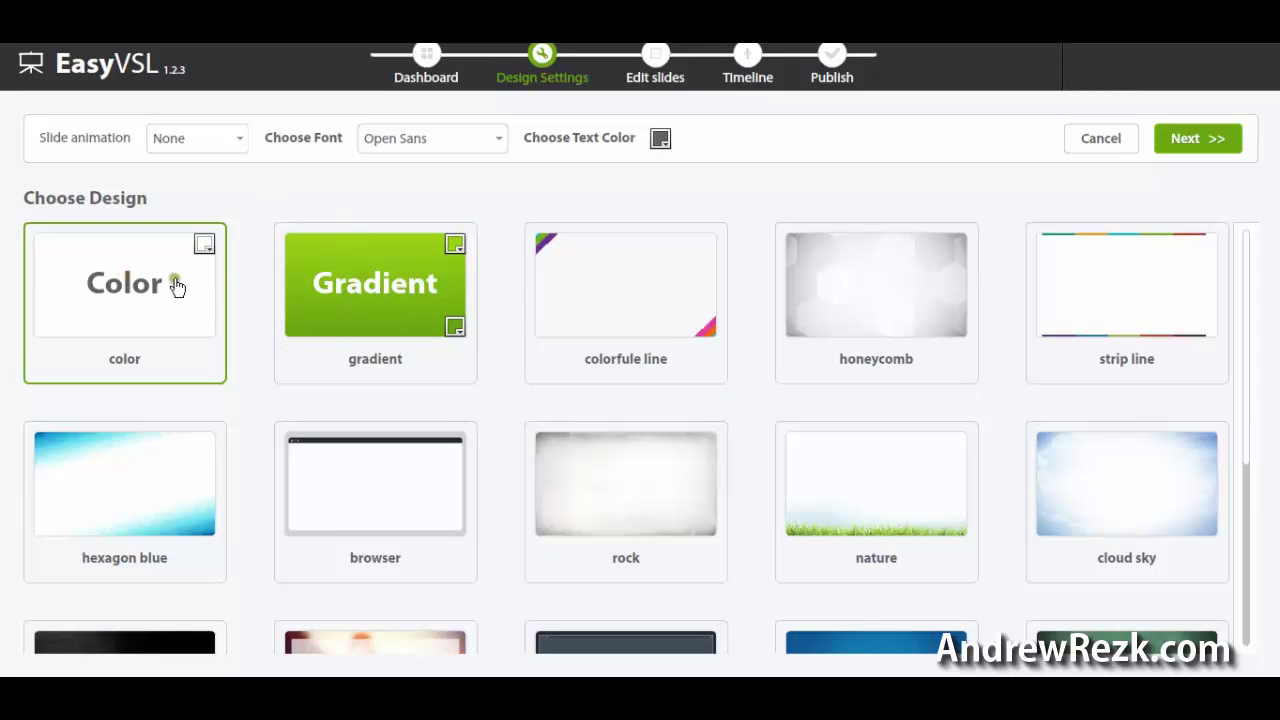
click(455, 328)
click(478, 378)
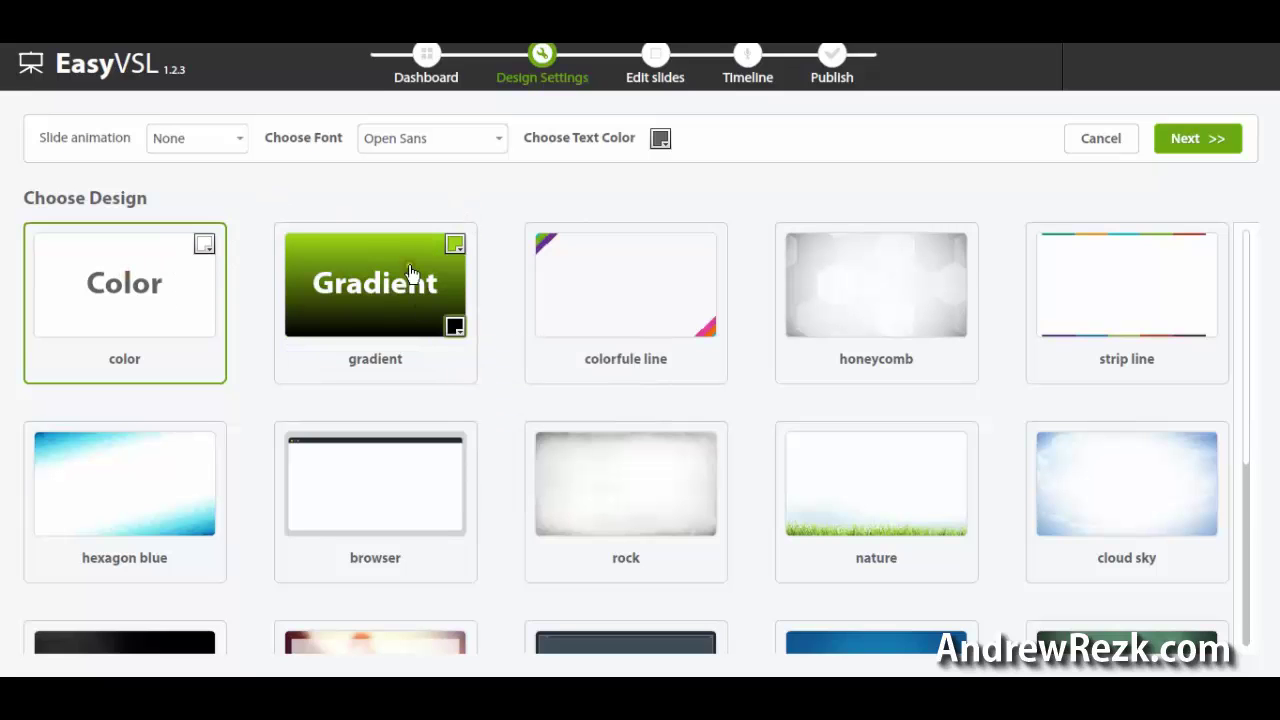
click(204, 244)
click(210, 292)
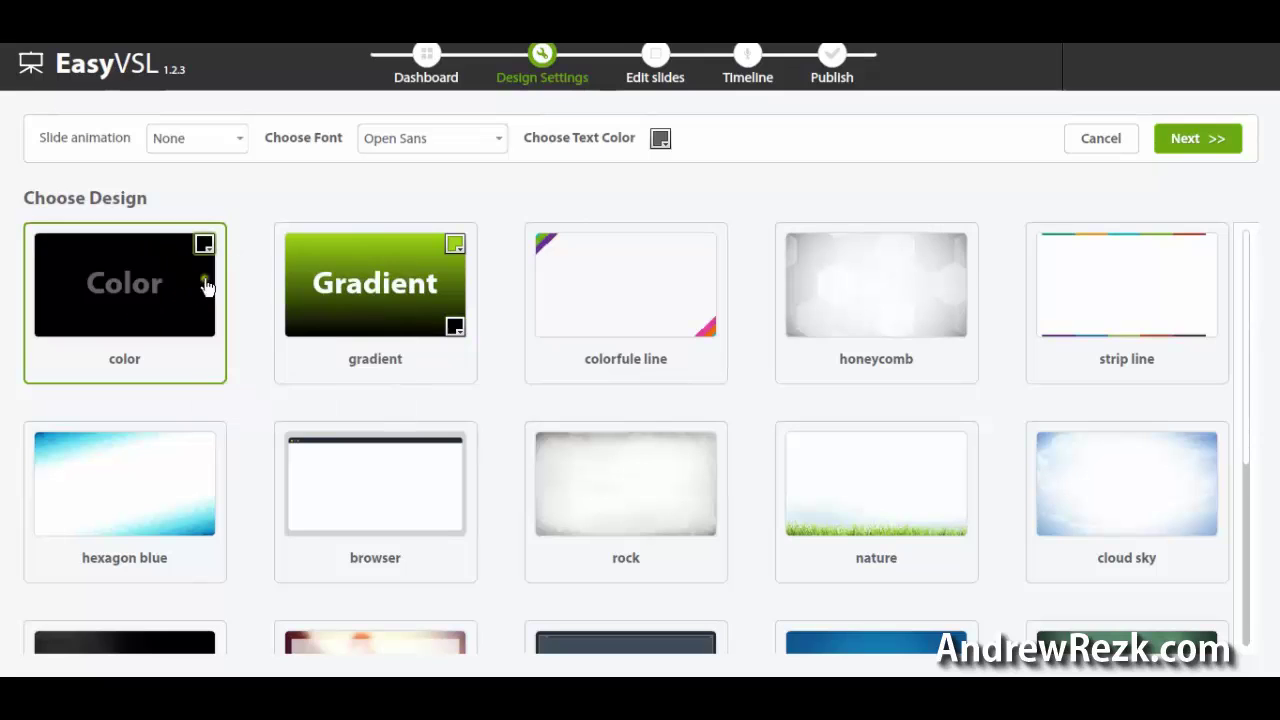
click(204, 244)
click(524, 192)
- Choose the nature design for the presentation and continue to the text entry page
click(858, 489)
click(1215, 137)
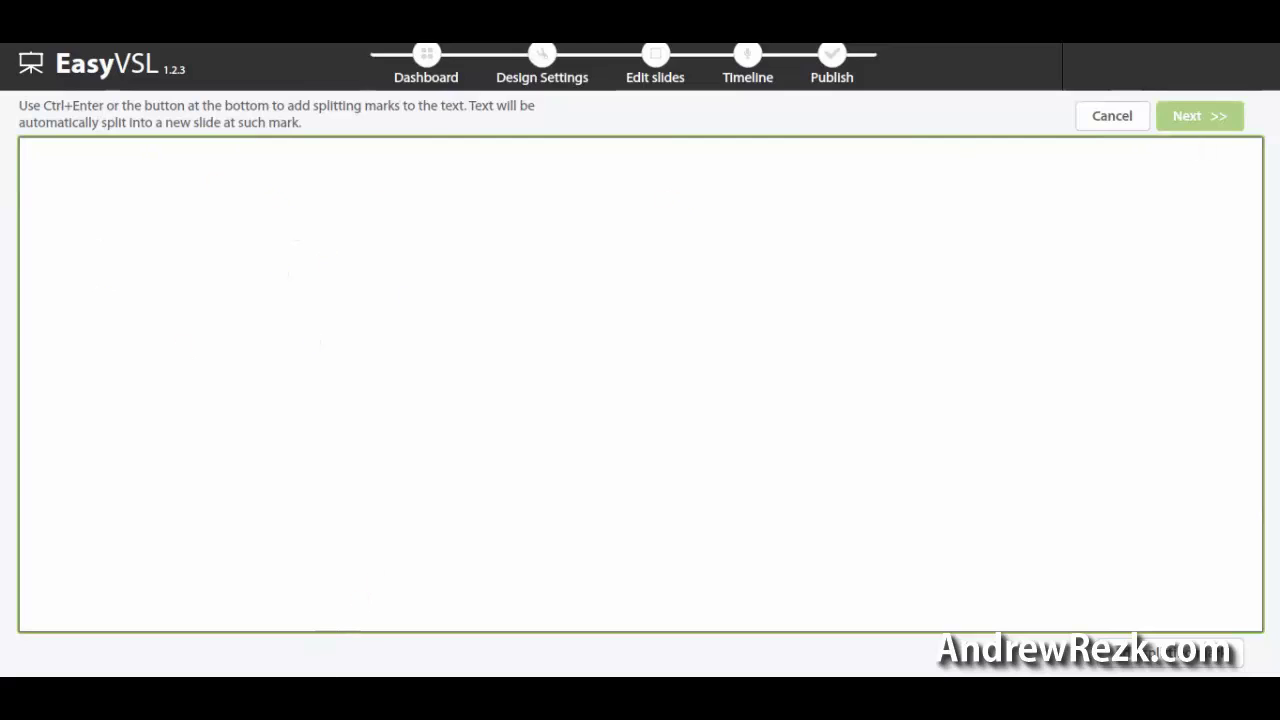
- Switch to Video.txt in Notepad, copy the whole script and paste it into the presentation's text area
mouse_move(366, 698)
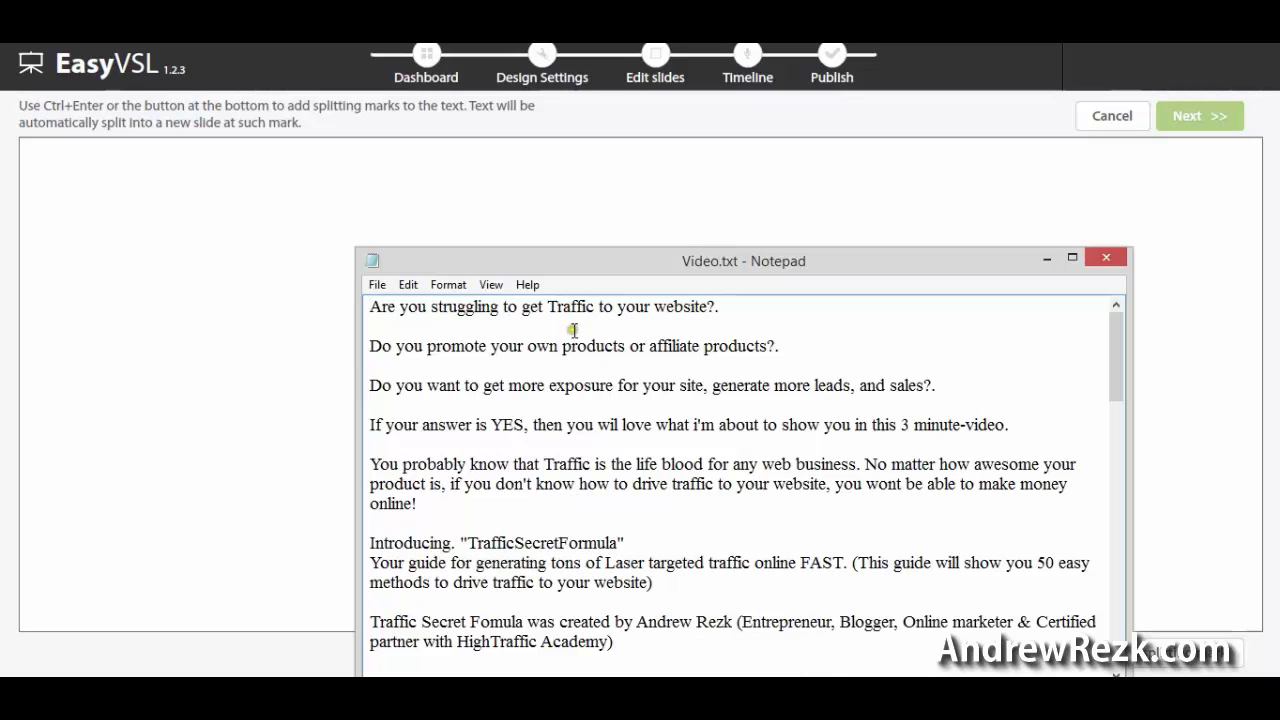
drag(590, 272, 519, 108)
click(477, 287)
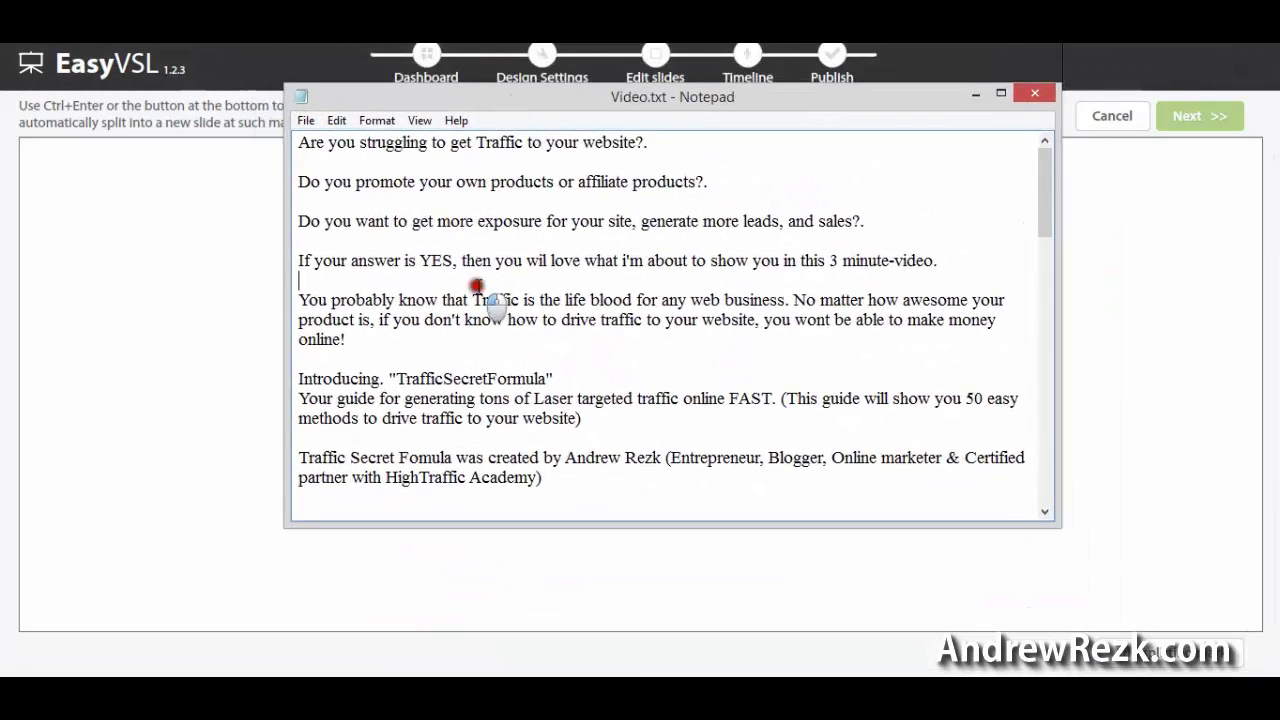
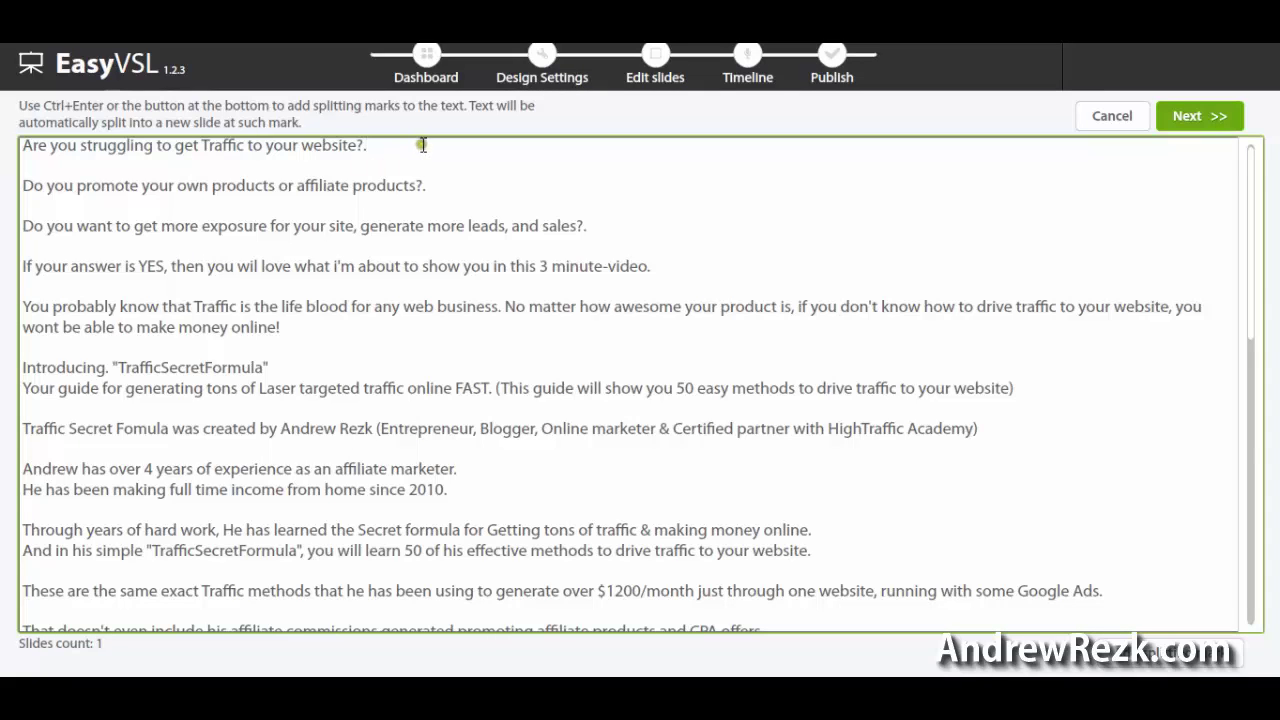
- Insert splitting marks after each of the first four sentences, through the one ending "3 minute-video."
scroll(1014, 603, down, 3)
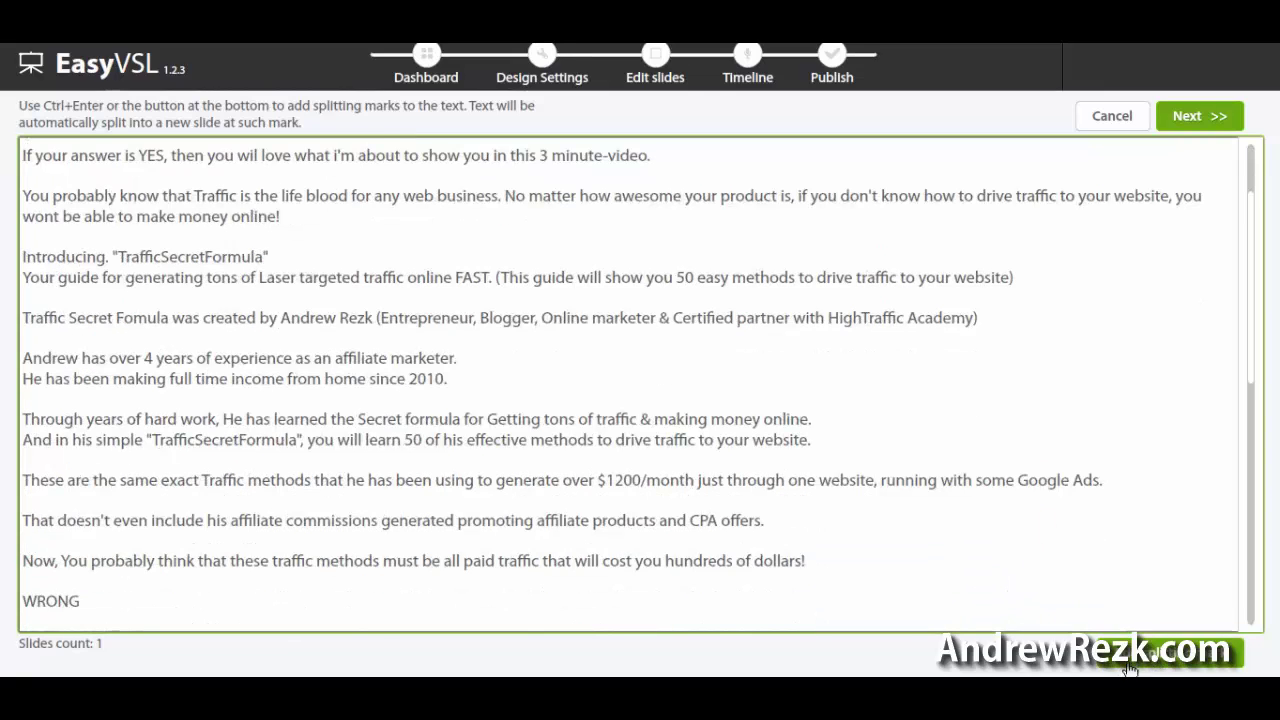
scroll(884, 515, up, 3)
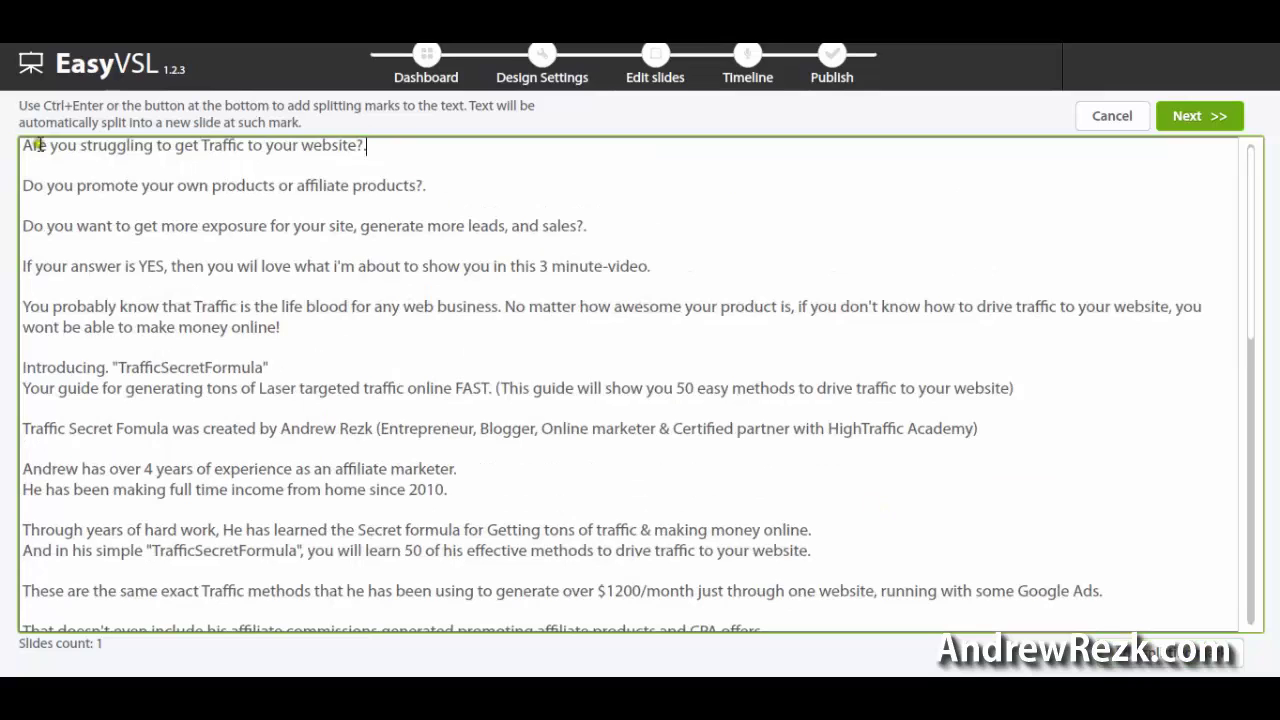
drag(22, 145, 480, 145)
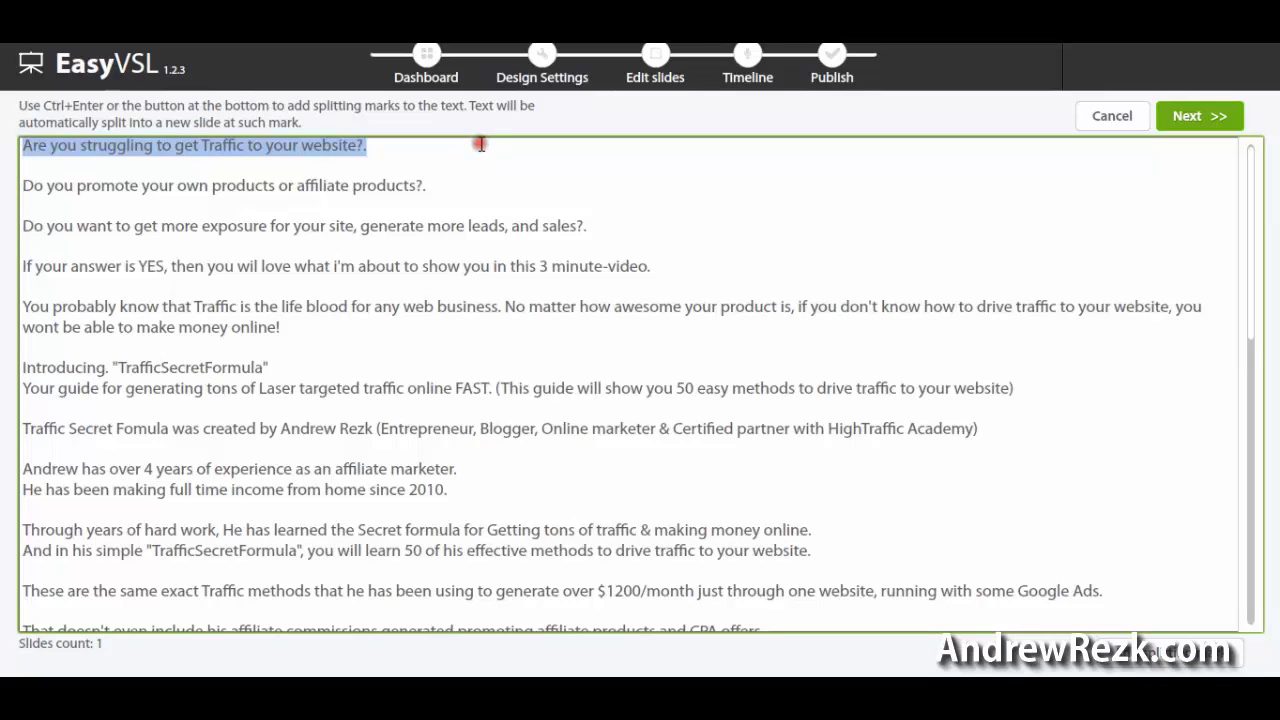
drag(428, 183, 44, 184)
click(395, 147)
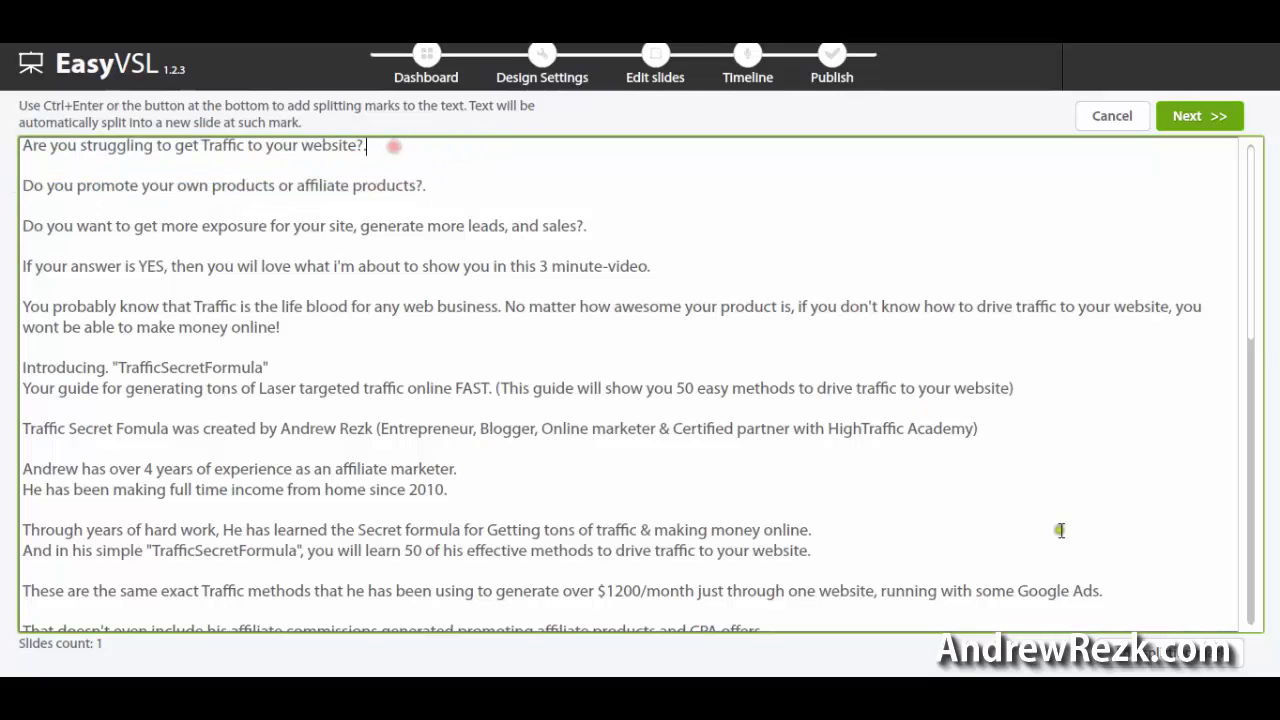
key(ctrl+Return)
click(440, 184)
click(1150, 652)
click(597, 225)
click(1140, 658)
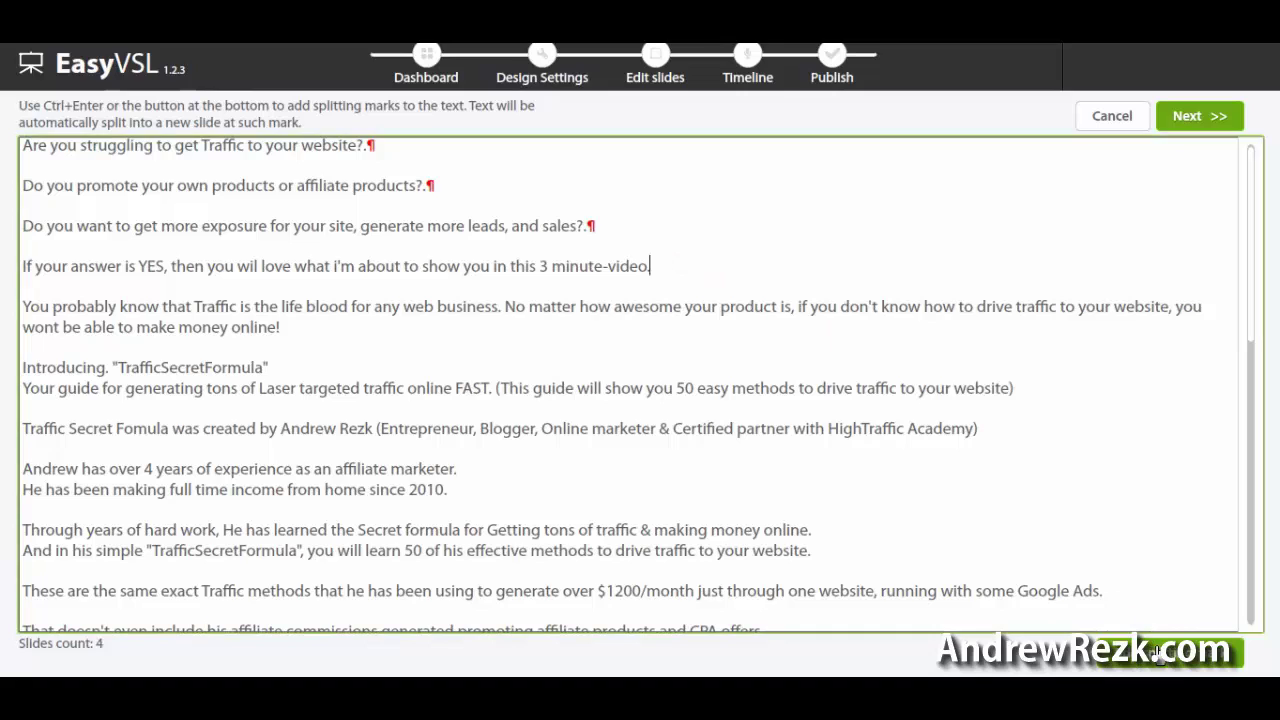
click(1157, 652)
- Insert splitting marks after the lines ending "make money online!", "TrafficSecretFormula", "traffic to your website)", "HighTraffic Academy)" and "Google Ads."
click(281, 327)
key(ctrl+Return)
click(269, 367)
key(ctrl+Return)
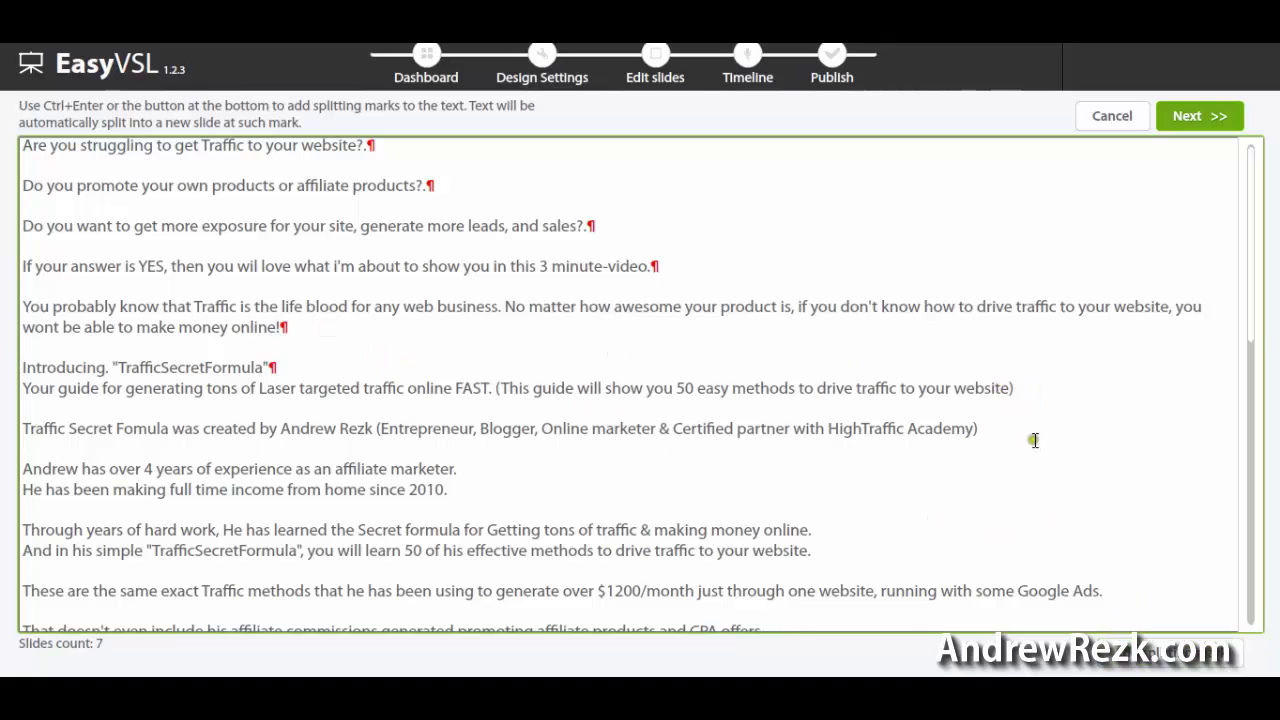
click(1136, 656)
click(1136, 656)
click(1150, 588)
click(1140, 660)
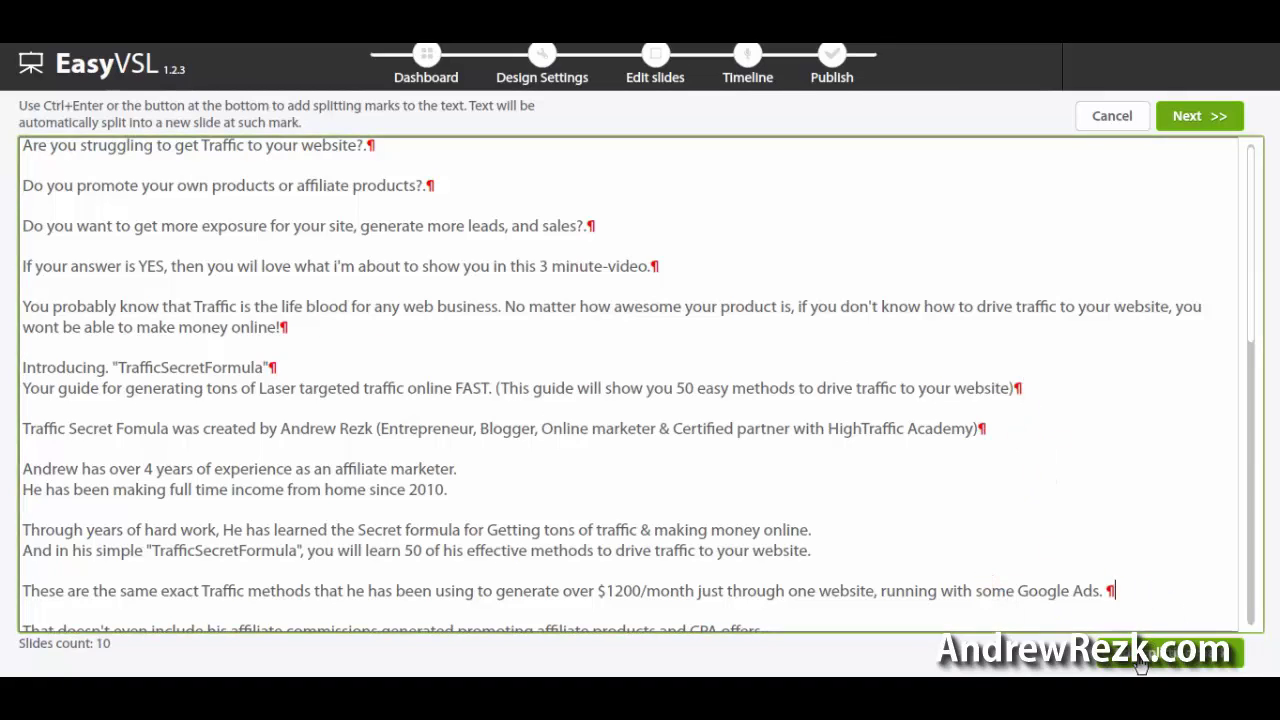
- Insert splitting marks after the lines ending "one-time low price.", "hundreds of dollars!" and "CPA offers."
scroll(1051, 583, down, 6)
click(834, 517)
click(1168, 656)
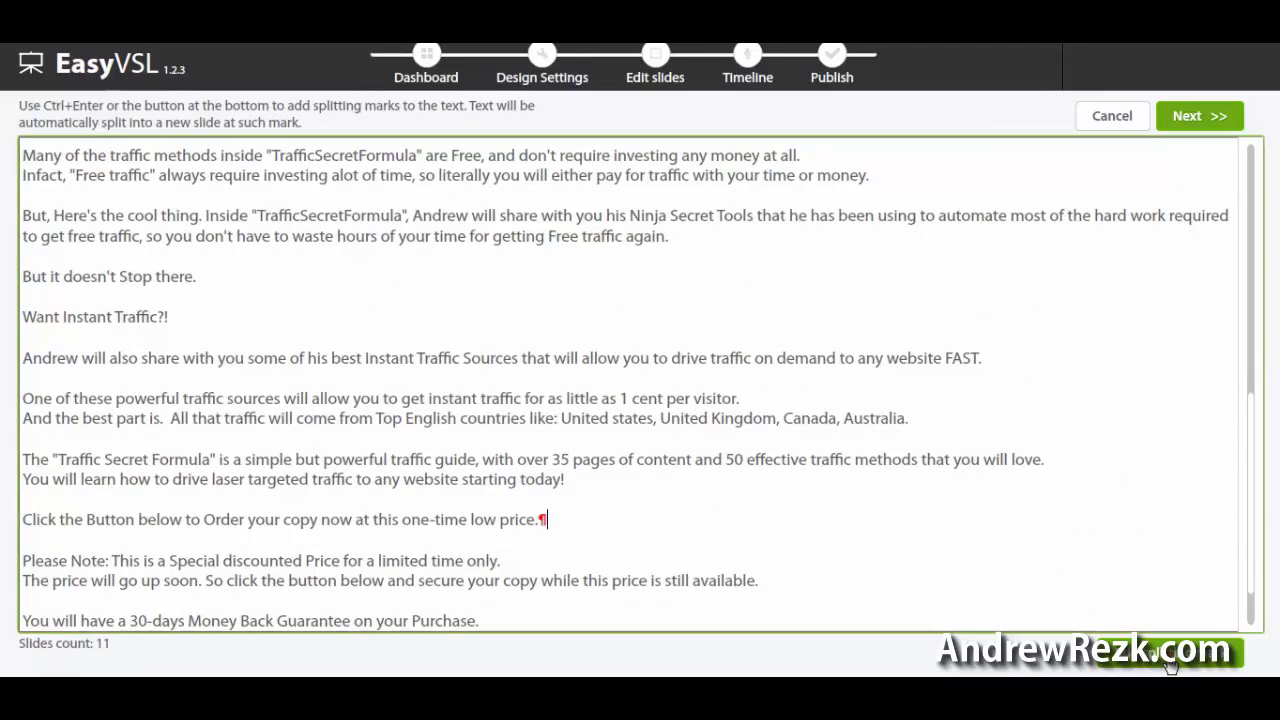
scroll(891, 523, up, 4)
scroll(891, 523, down, 1)
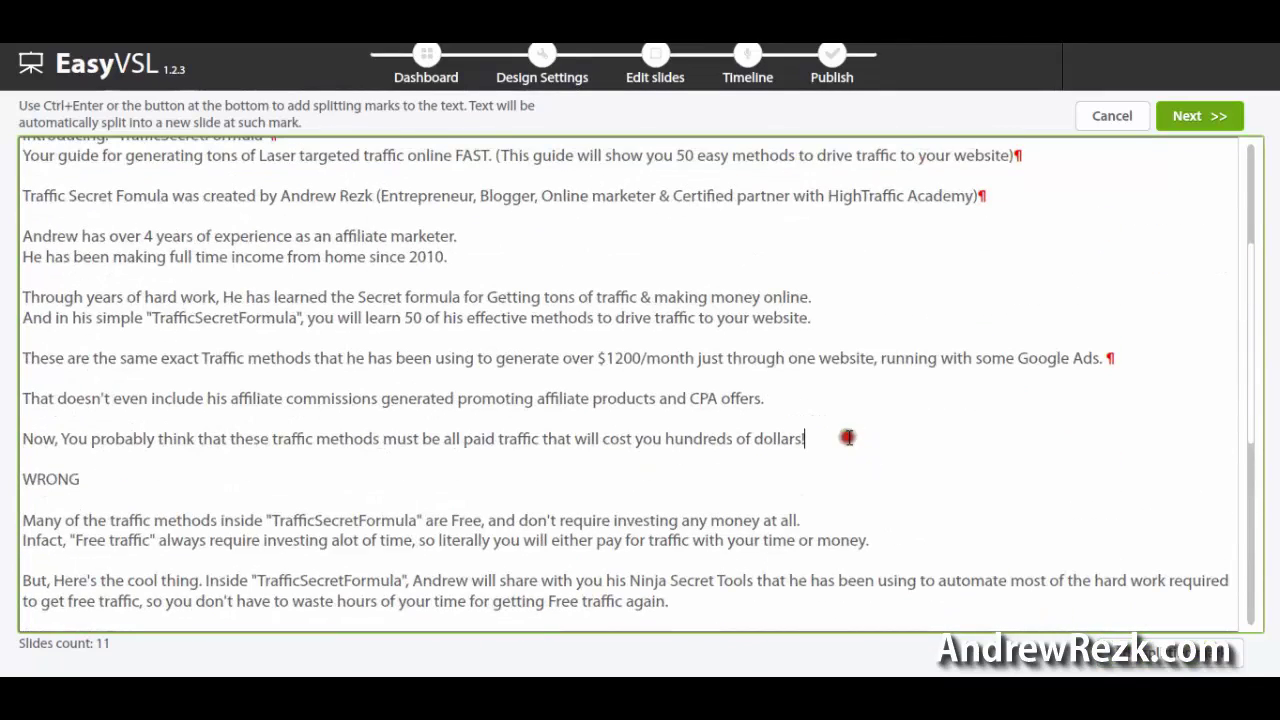
click(1165, 652)
click(877, 402)
click(1165, 652)
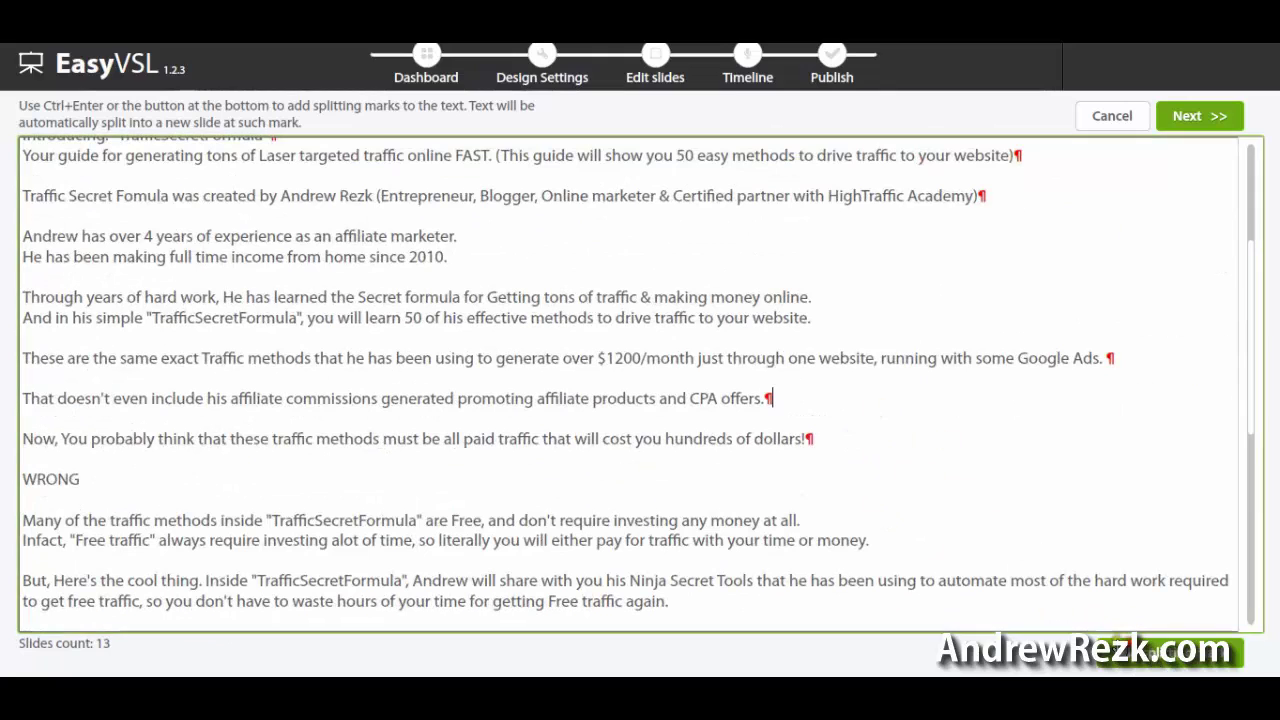
- Remove the splitting marks after the "HighTraffic Academy)", "Google Ads." and "CPA offers." lines and split the script into slides
scroll(1063, 563, up, 3)
click(1091, 418)
key(ctrl+z)
key(ctrl+z)
key(ctrl+z)
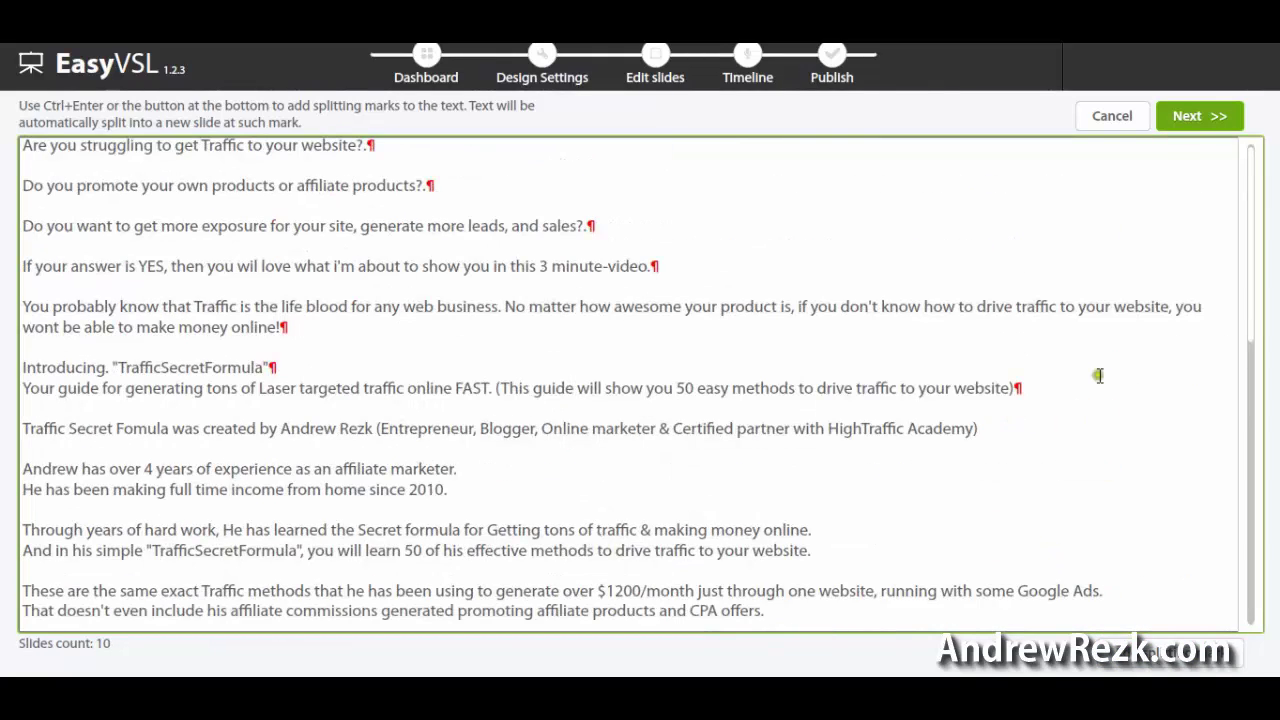
click(1184, 118)
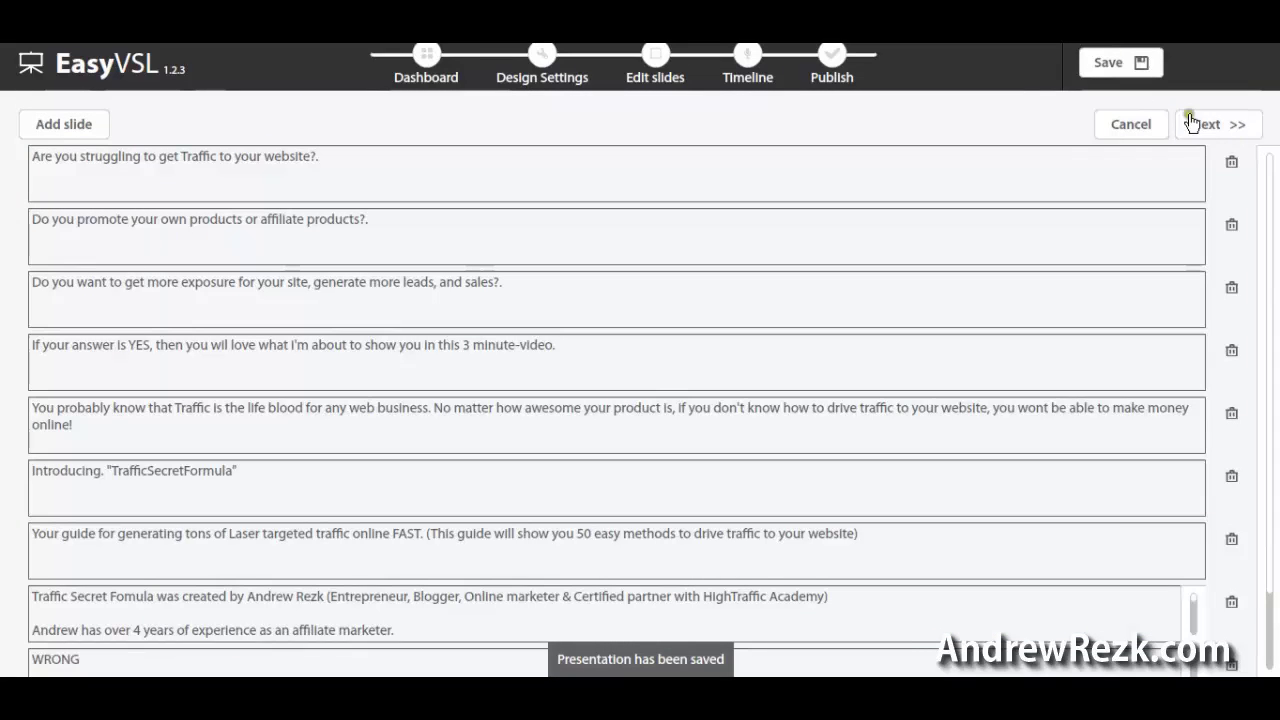
- Review the list of split slide texts and continue to the slide editor
drag(1270, 280, 1272, 370)
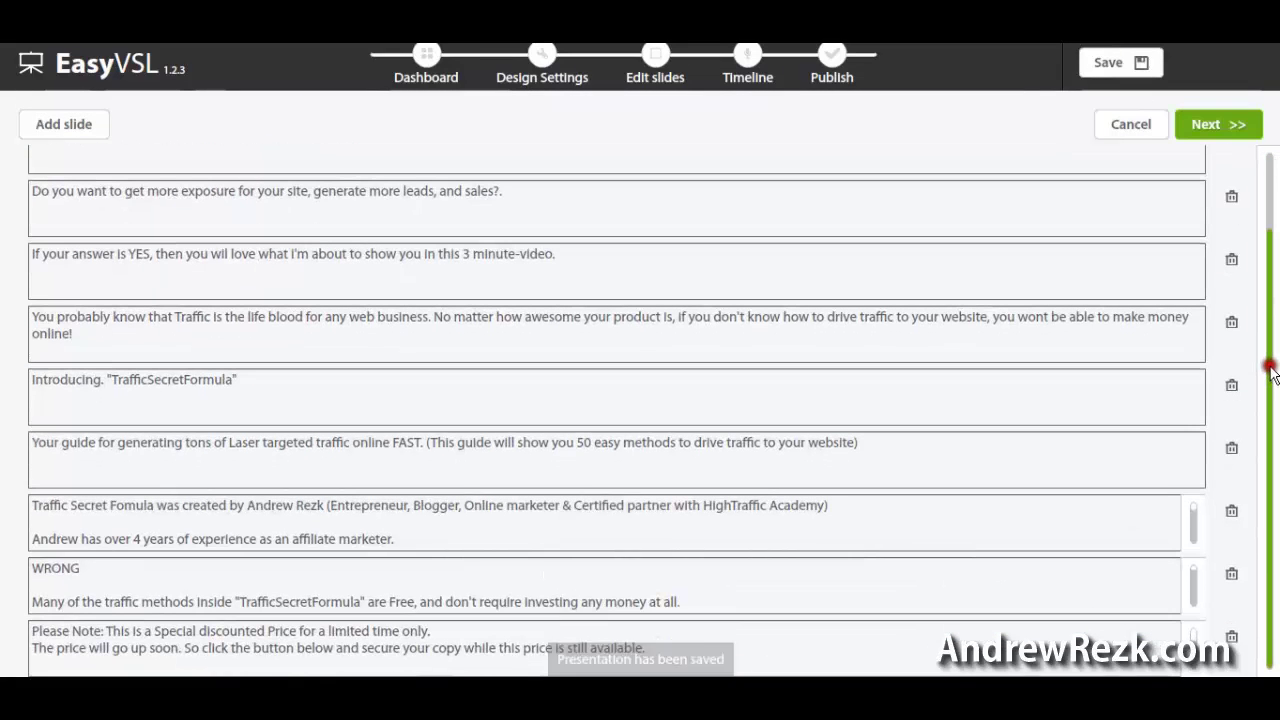
scroll(564, 378, up, 1)
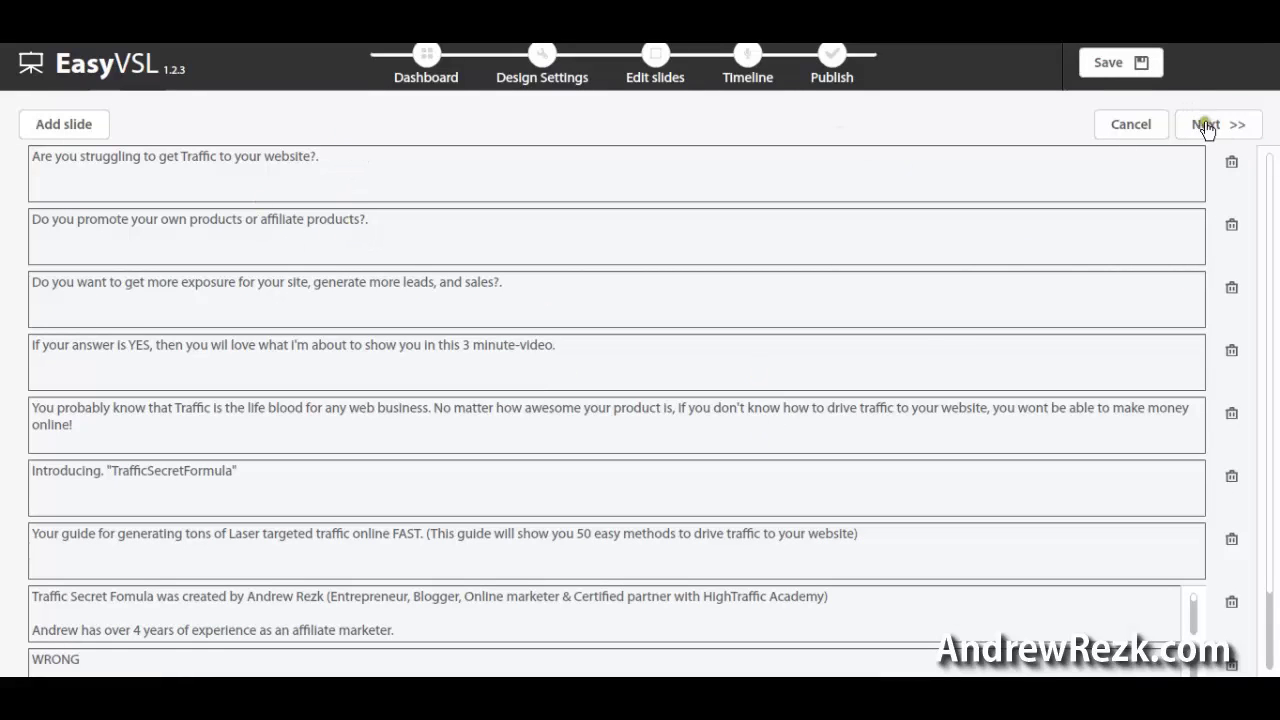
scroll(343, 314, down, 1)
click(369, 319)
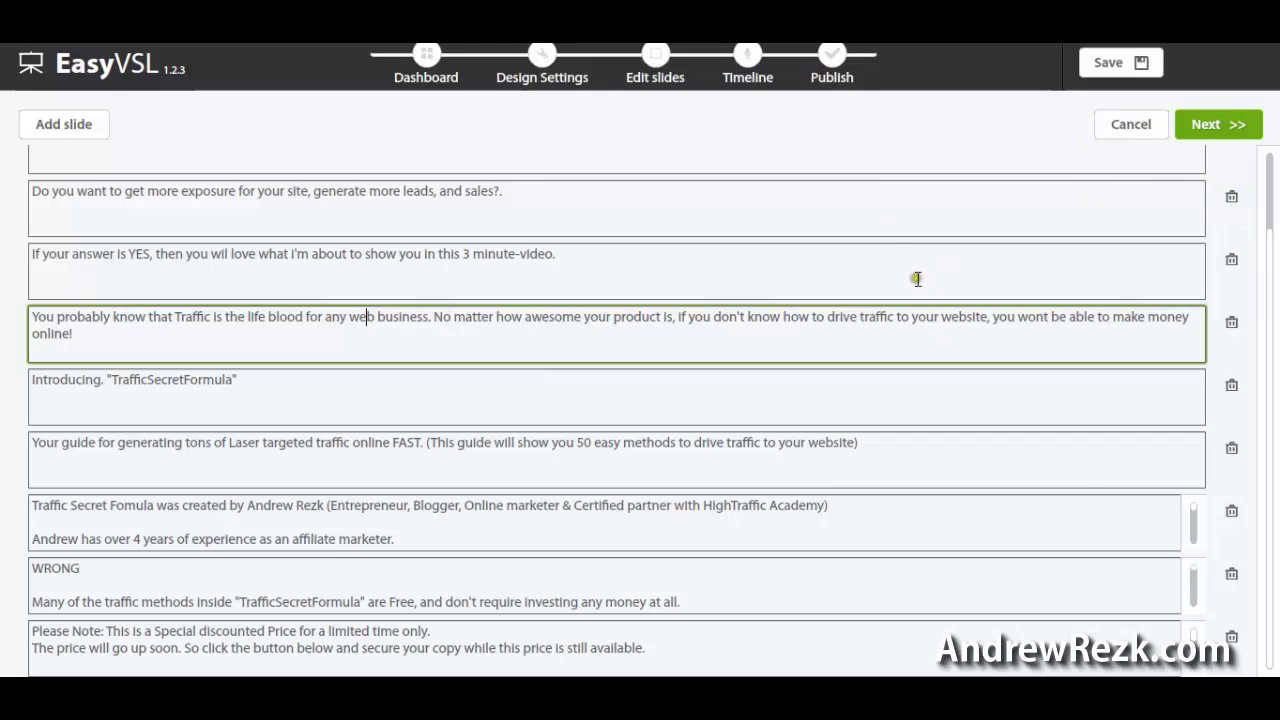
click(1206, 127)
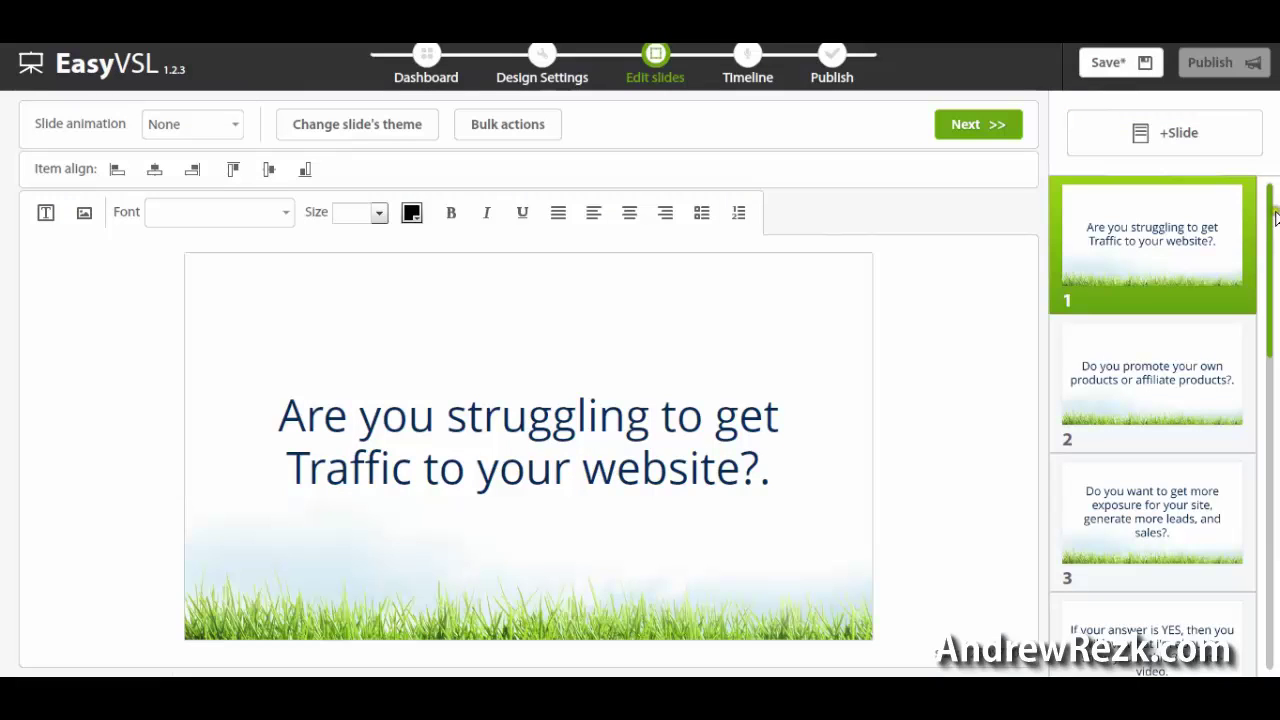
- Look through the first slides in the editor to check their text and nature background
drag(1273, 205, 1262, 272)
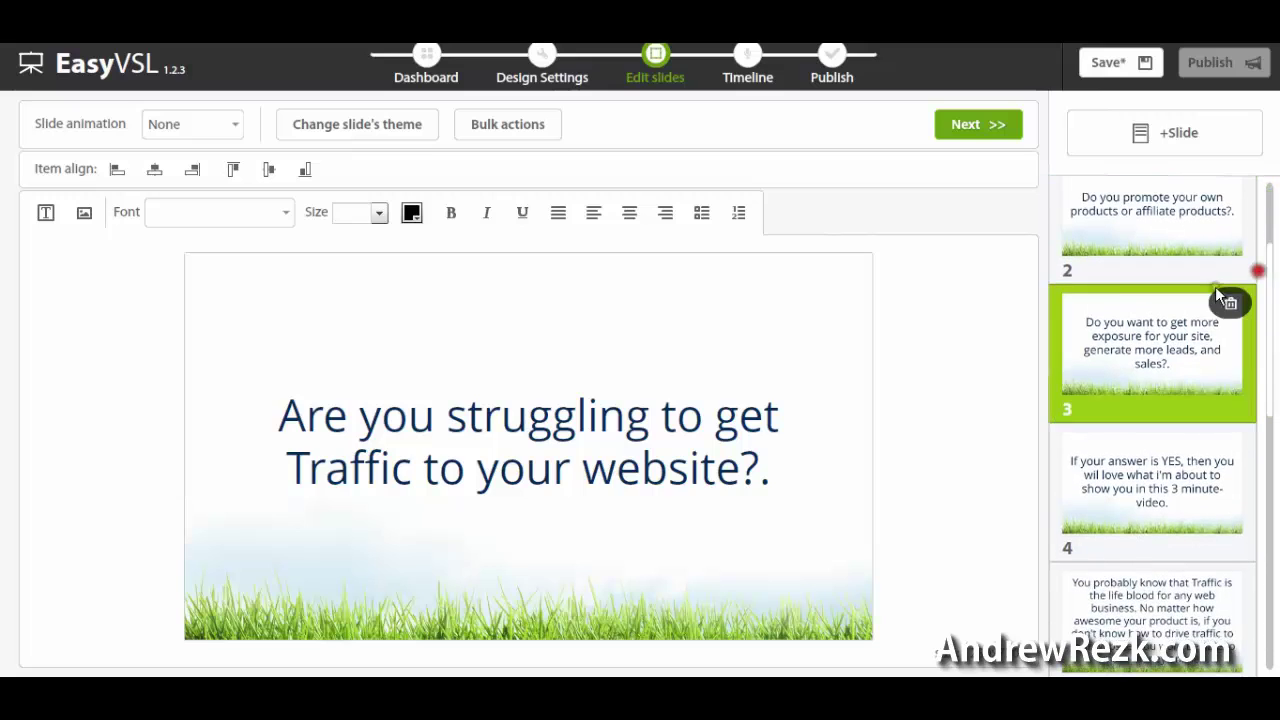
click(1134, 323)
click(1145, 472)
click(1154, 214)
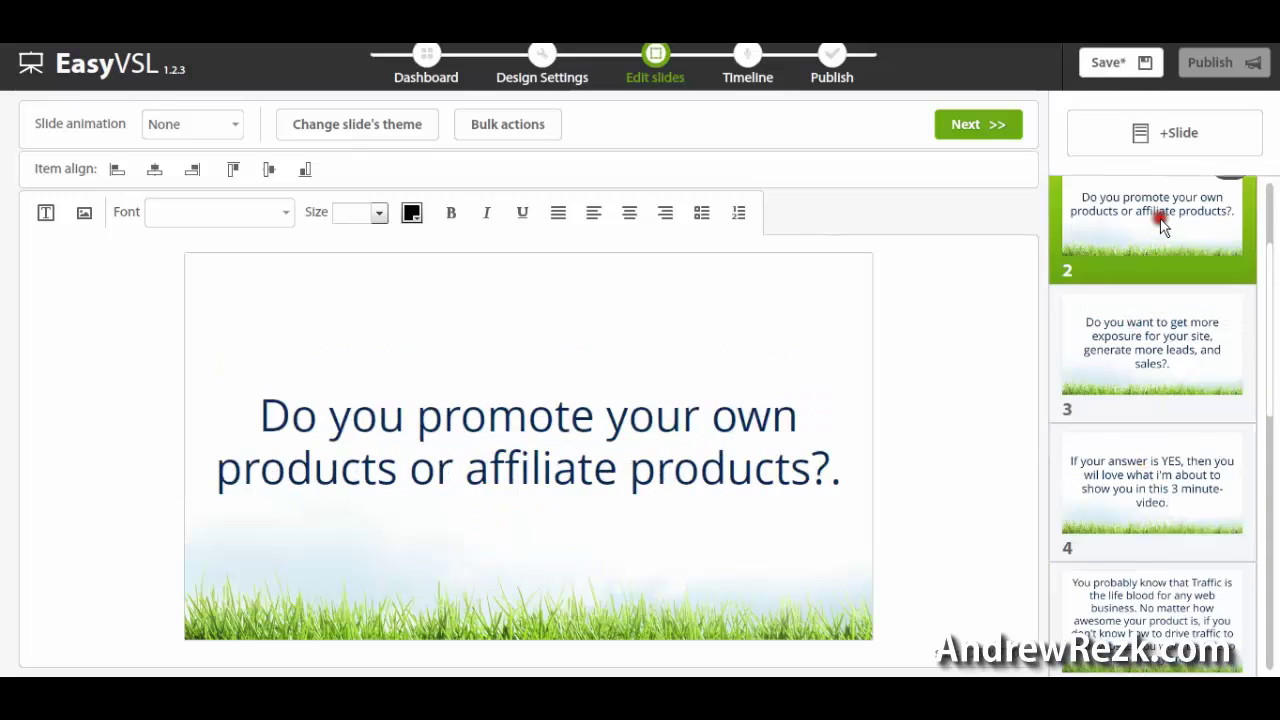
scroll(1160, 300, up, 3)
click(1148, 247)
click(1143, 371)
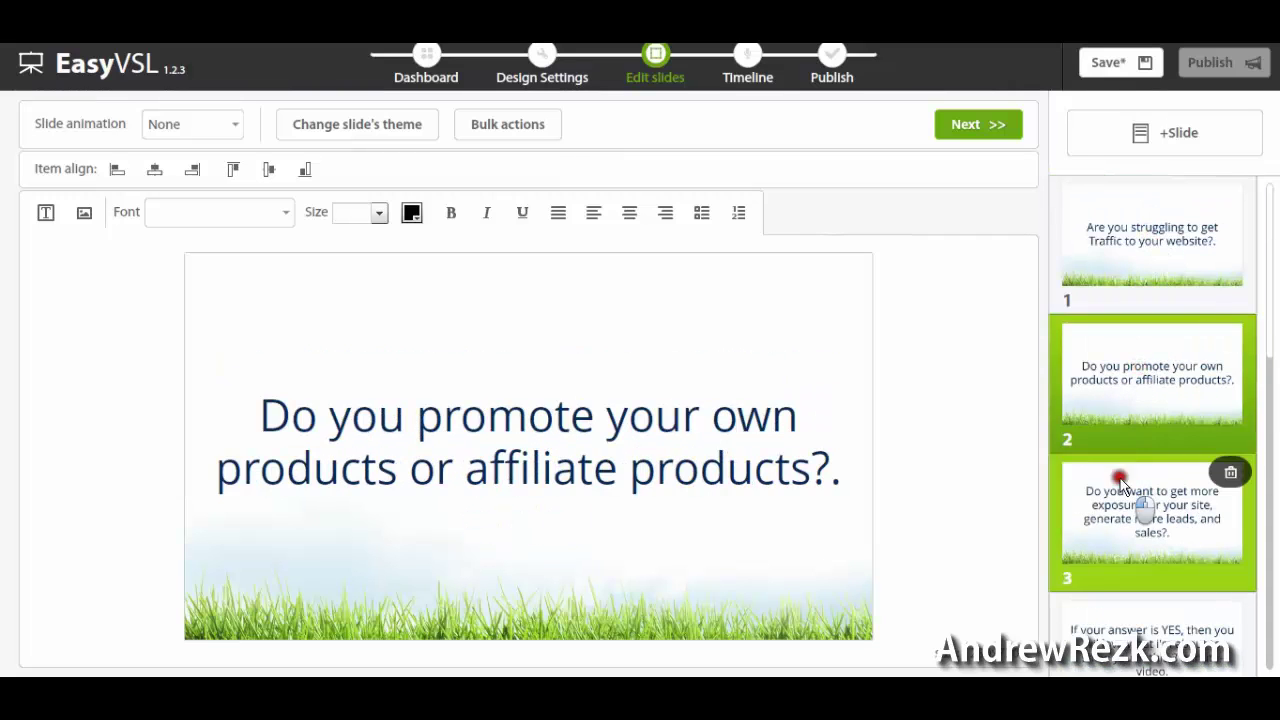
click(1120, 482)
click(1120, 607)
scroll(1120, 607, down, 4)
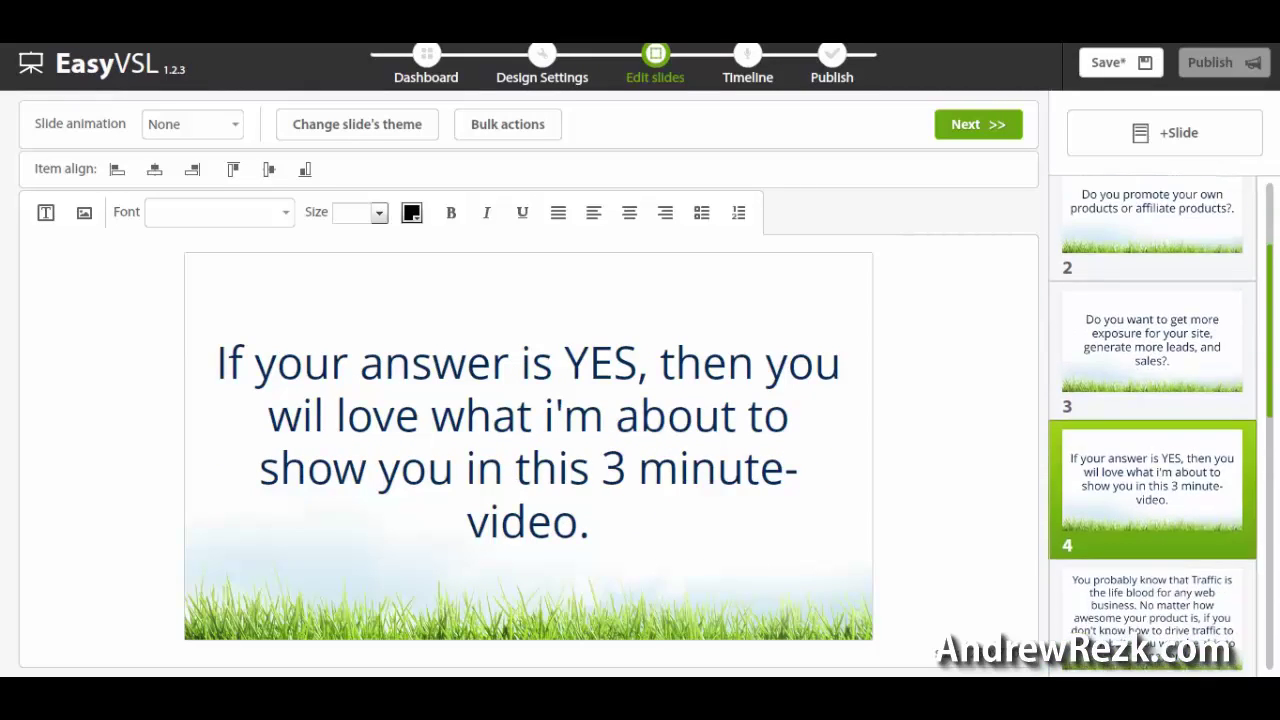
click(1103, 516)
- Set the font size of slide 3's text to 46
click(1145, 260)
scroll(1145, 300, up, 3)
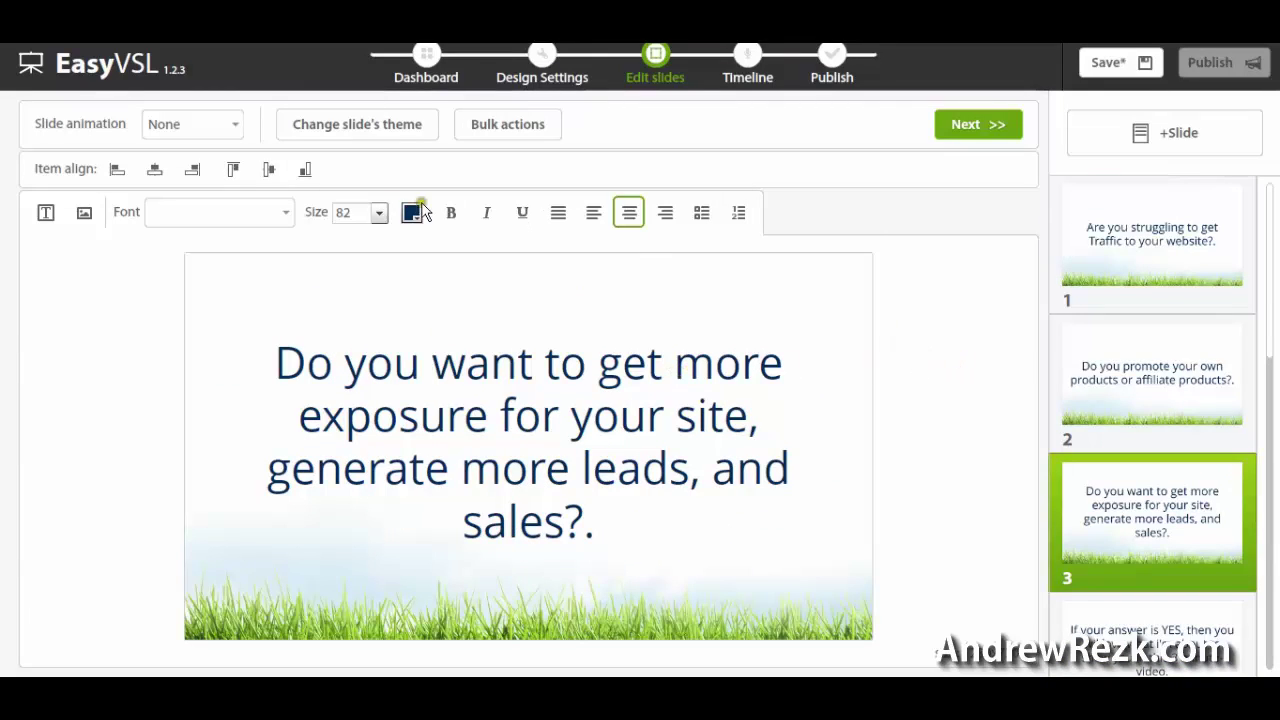
click(423, 388)
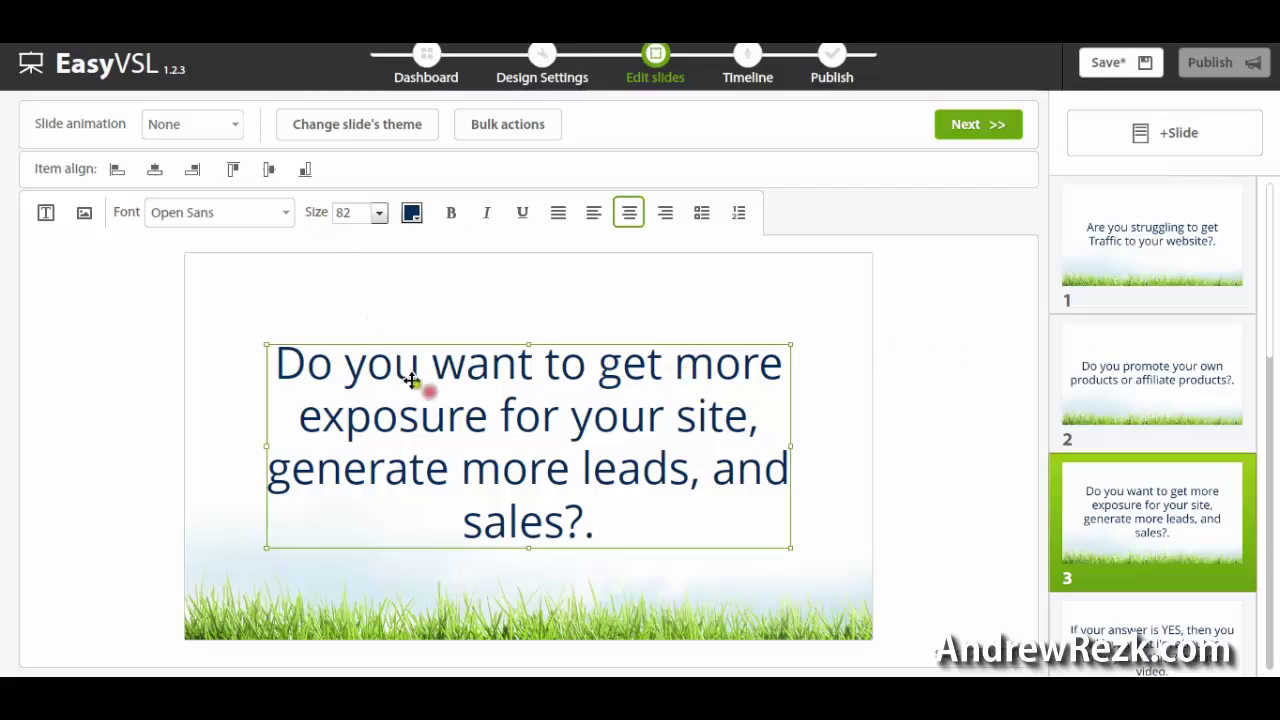
click(378, 213)
scroll(350, 262, up, 3)
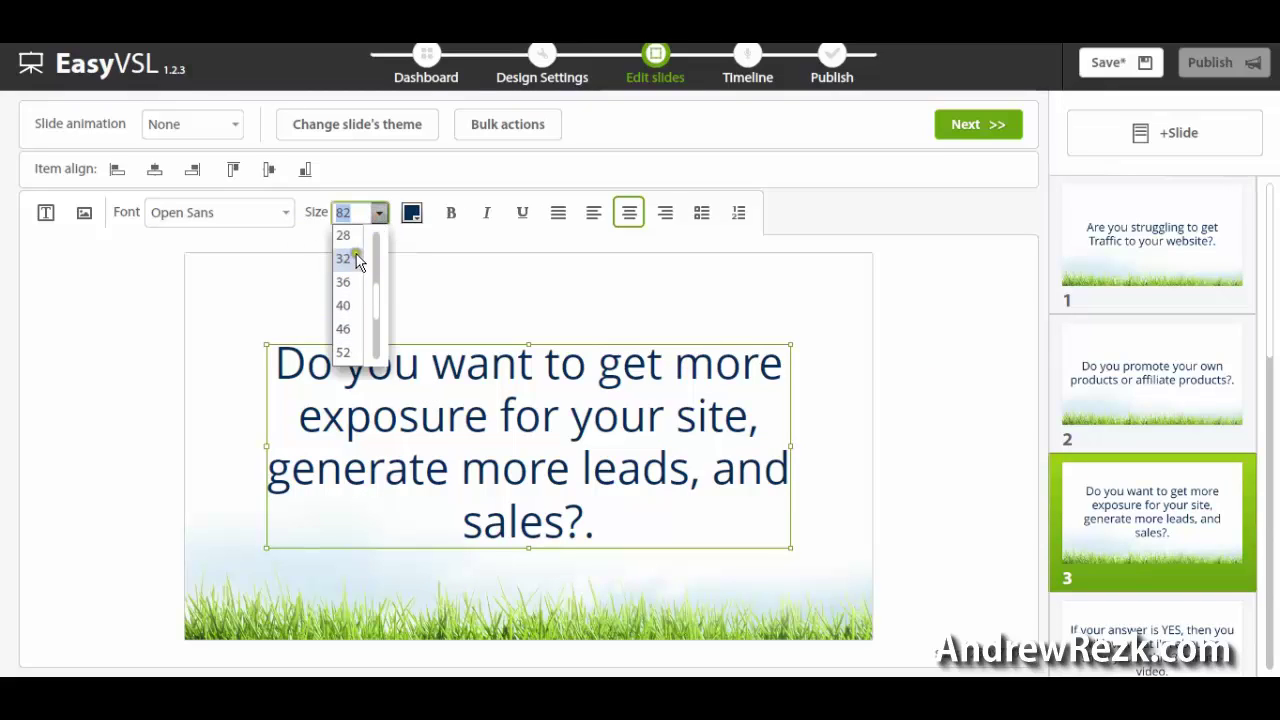
click(356, 258)
click(378, 213)
click(348, 304)
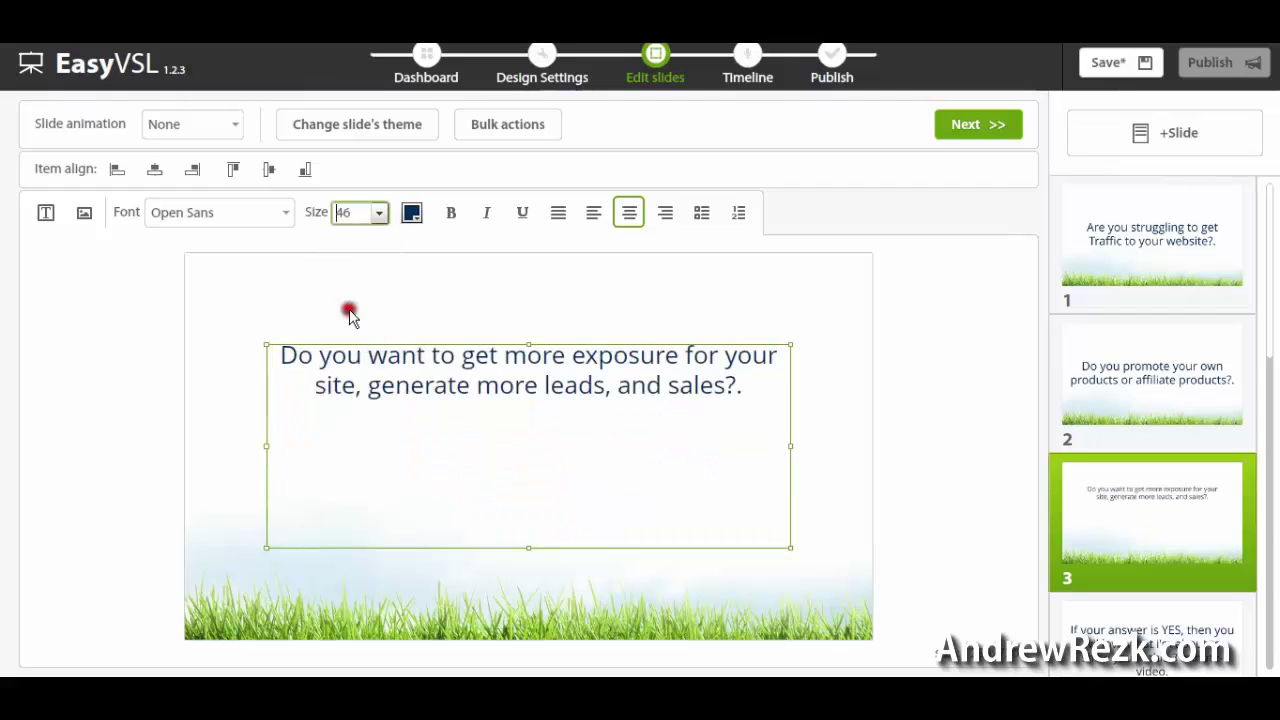
- Try bold and italic formatting on slide 3's text and turn both off again
click(451, 215)
click(484, 215)
click(484, 215)
click(451, 213)
- Color slide 3's text brown (993300) and set its font to PT Serif
click(411, 213)
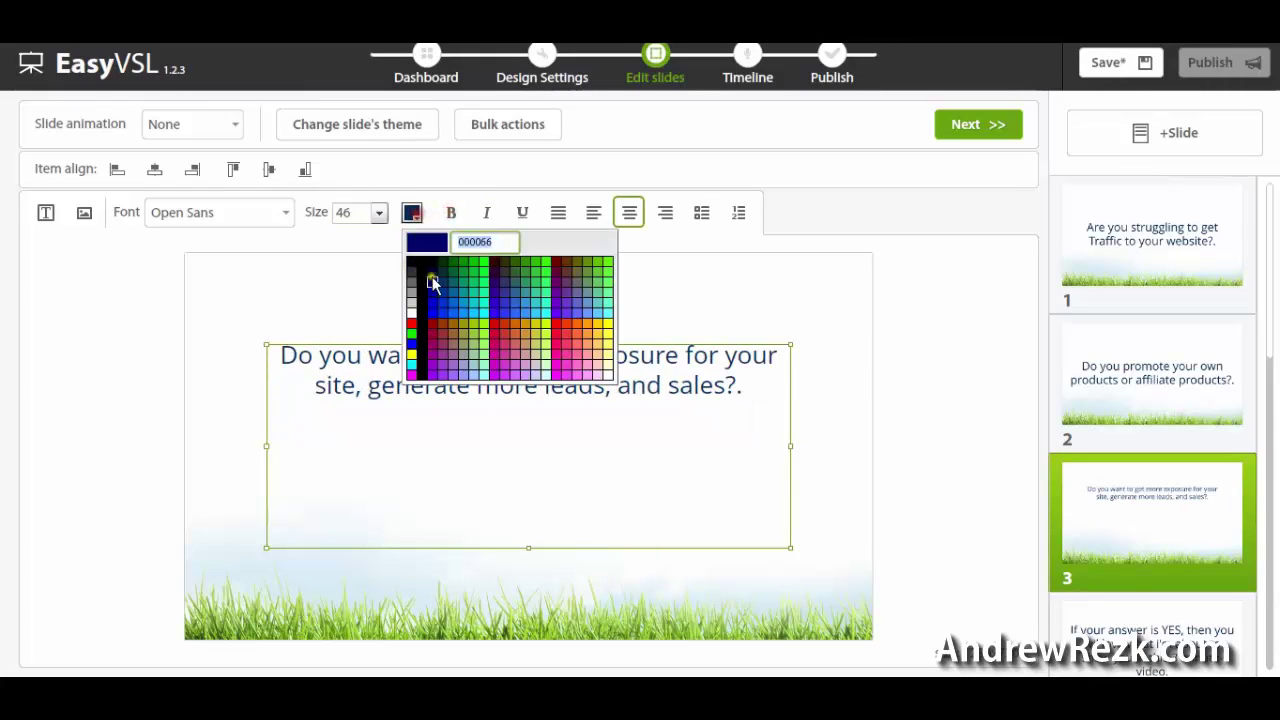
click(437, 320)
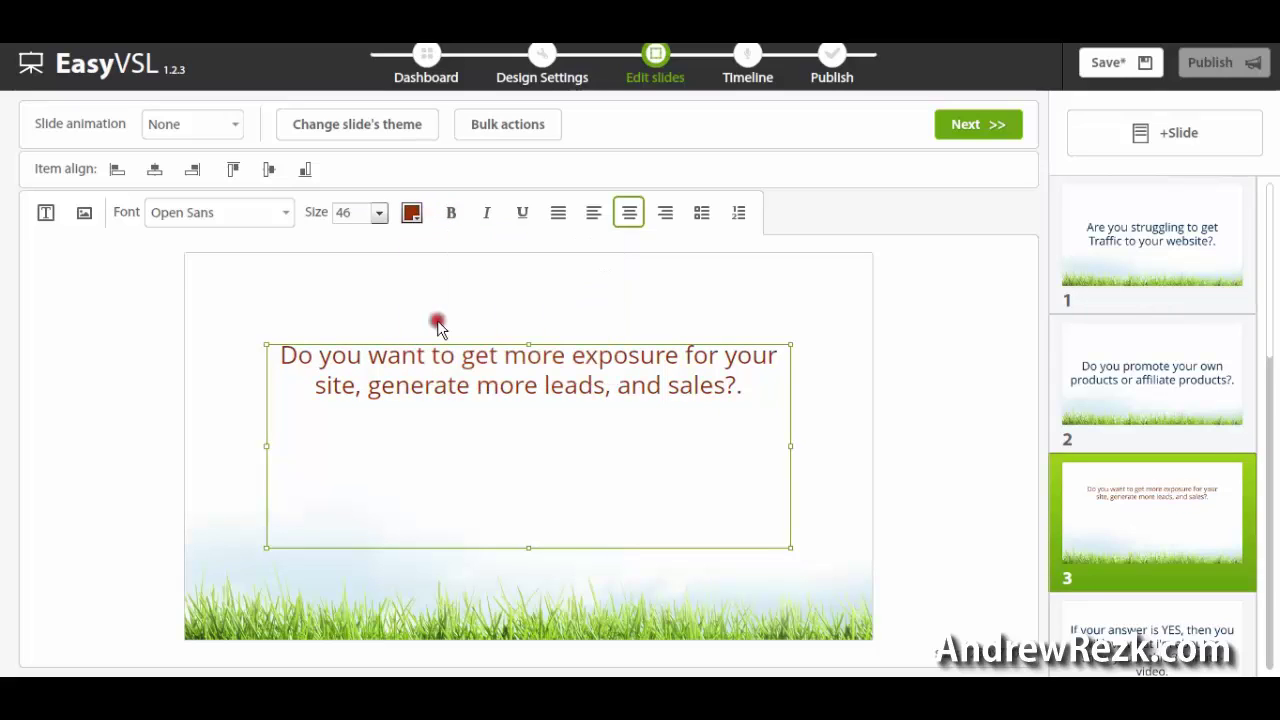
click(415, 218)
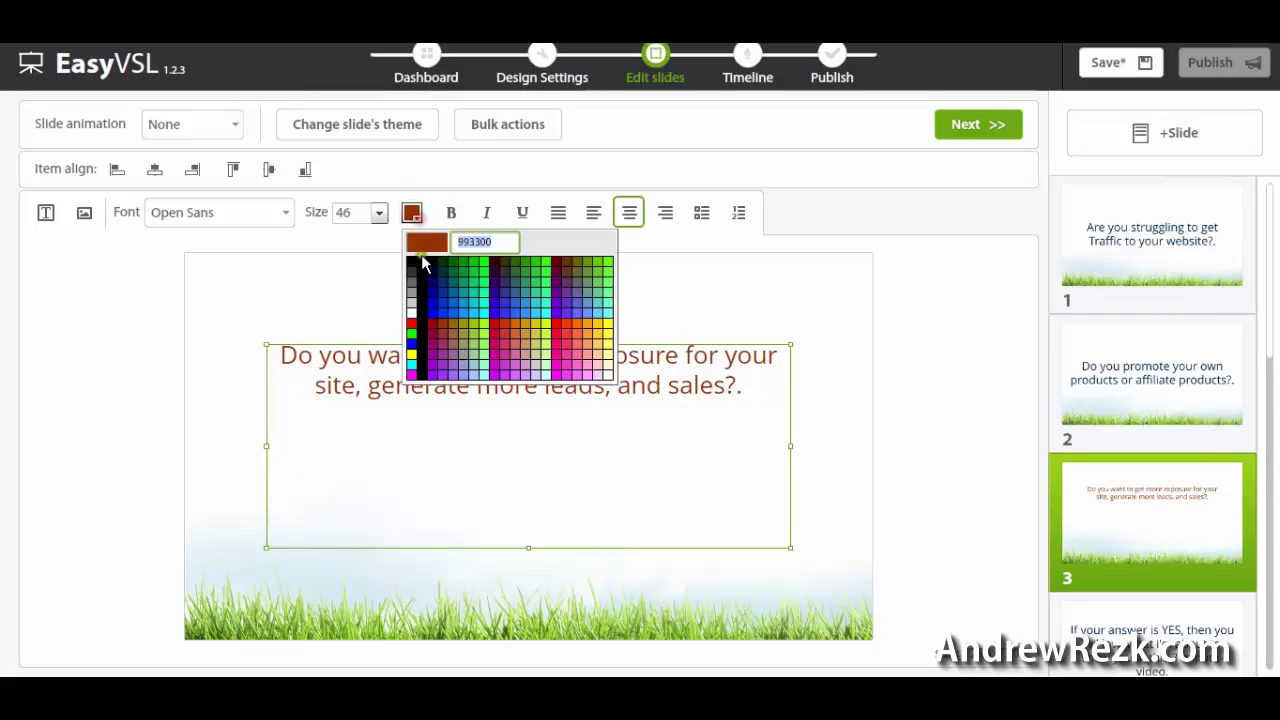
click(928, 278)
click(285, 212)
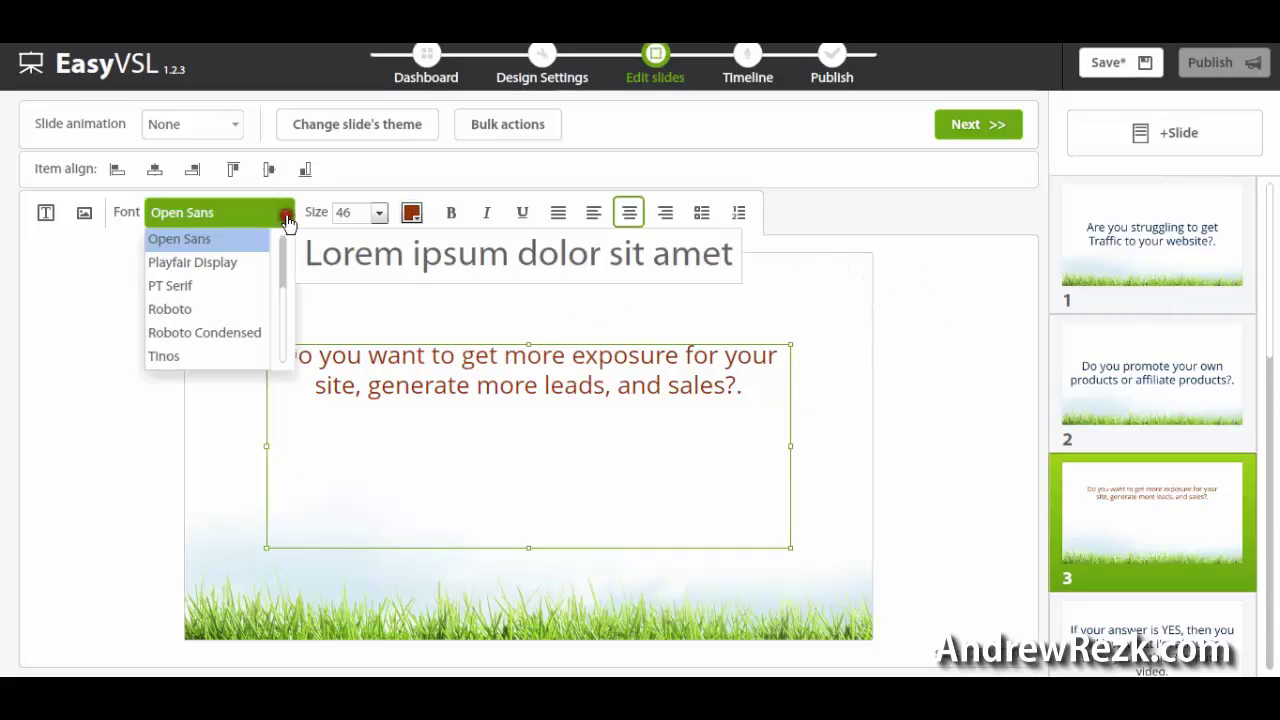
click(212, 284)
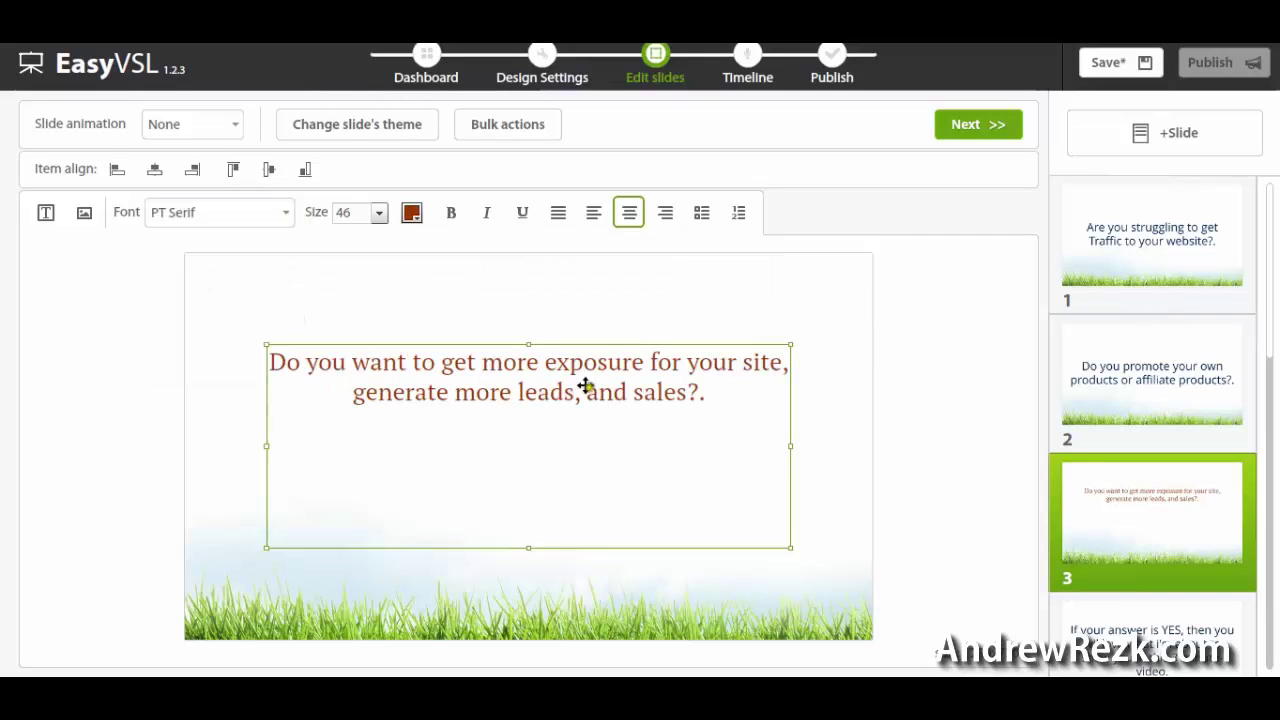
- Shrink slide 3's text box to fit its two lines and place it in the slide's upper-right area
drag(527, 547, 564, 410)
click(585, 437)
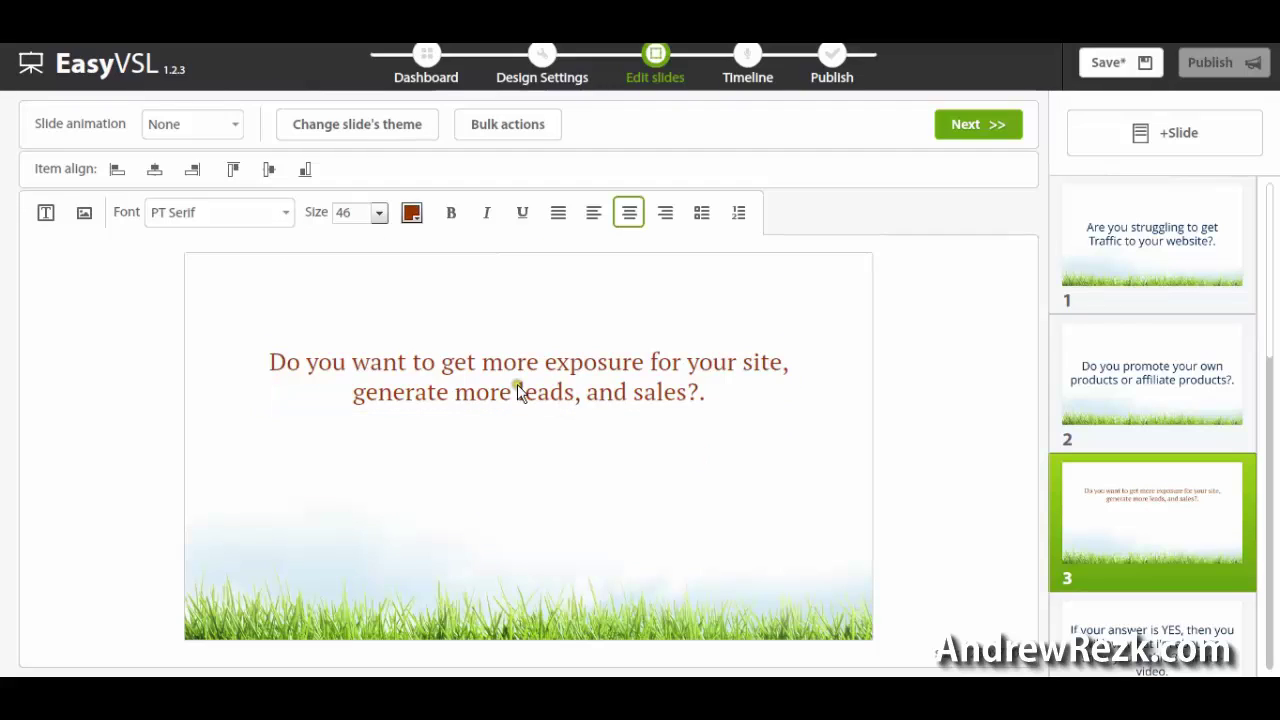
drag(497, 375, 543, 292)
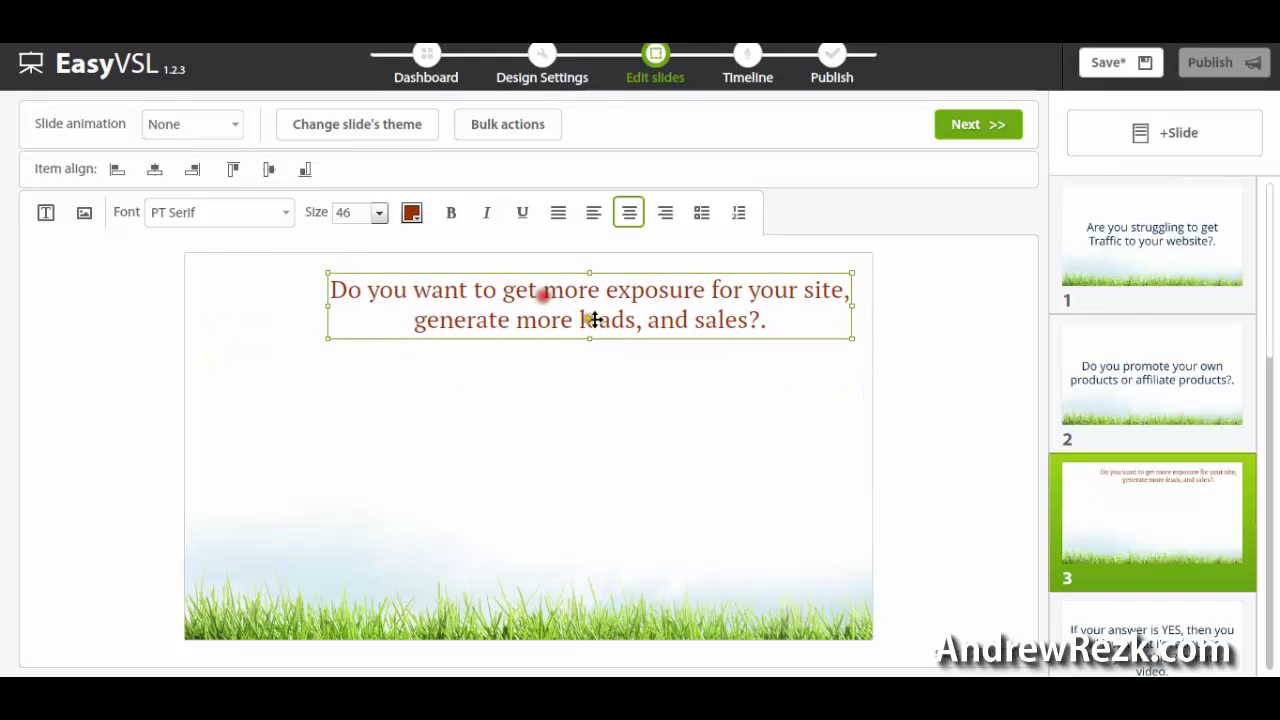
mouse_move(853, 340)
mouse_down()
mouse_move(660, 377)
mouse_move(444, 488)
mouse_move(866, 340)
mouse_up()
click(104, 301)
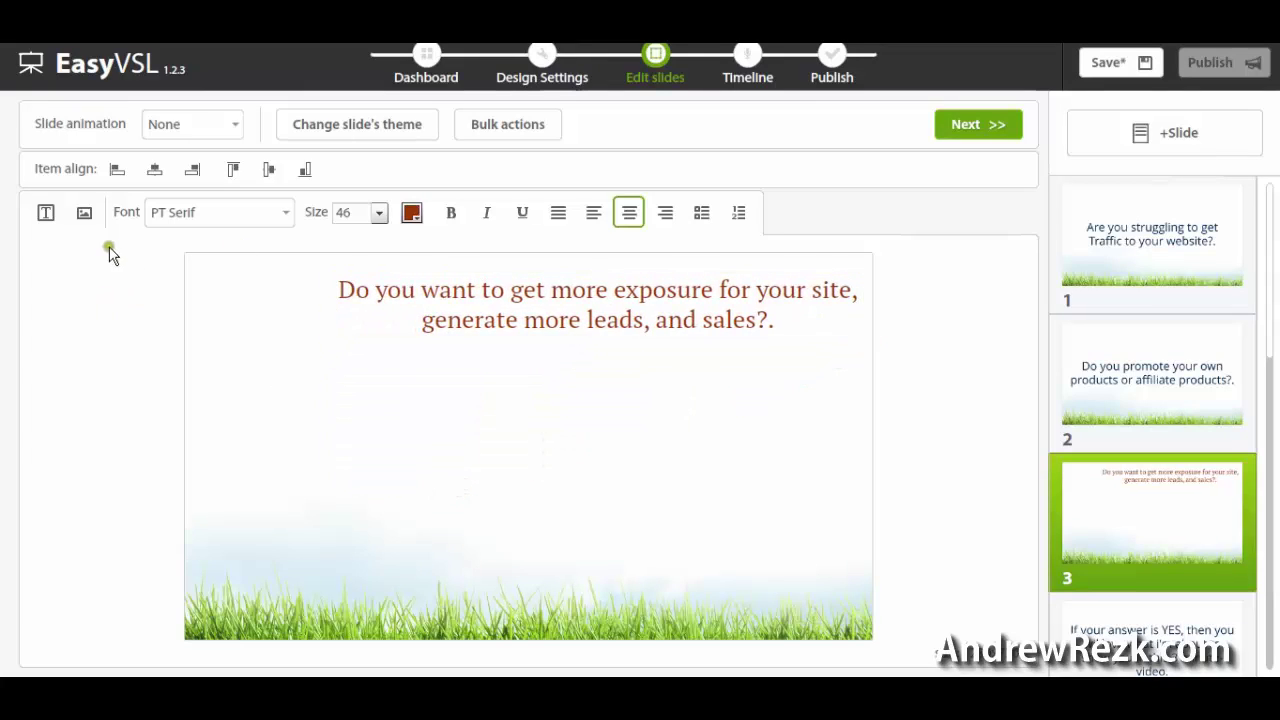
- Insert the image "50 ways to get traffic.png" on slide 3 and scale it down to sit below the text
click(84, 213)
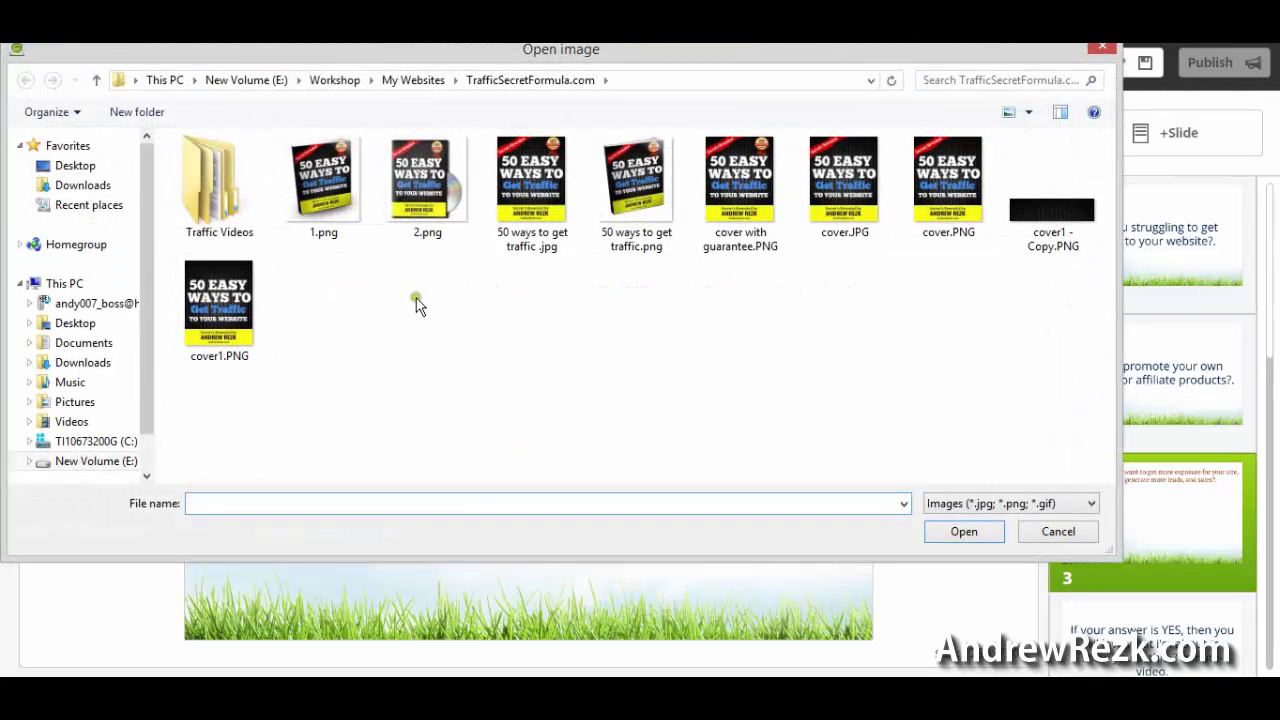
double_click(630, 215)
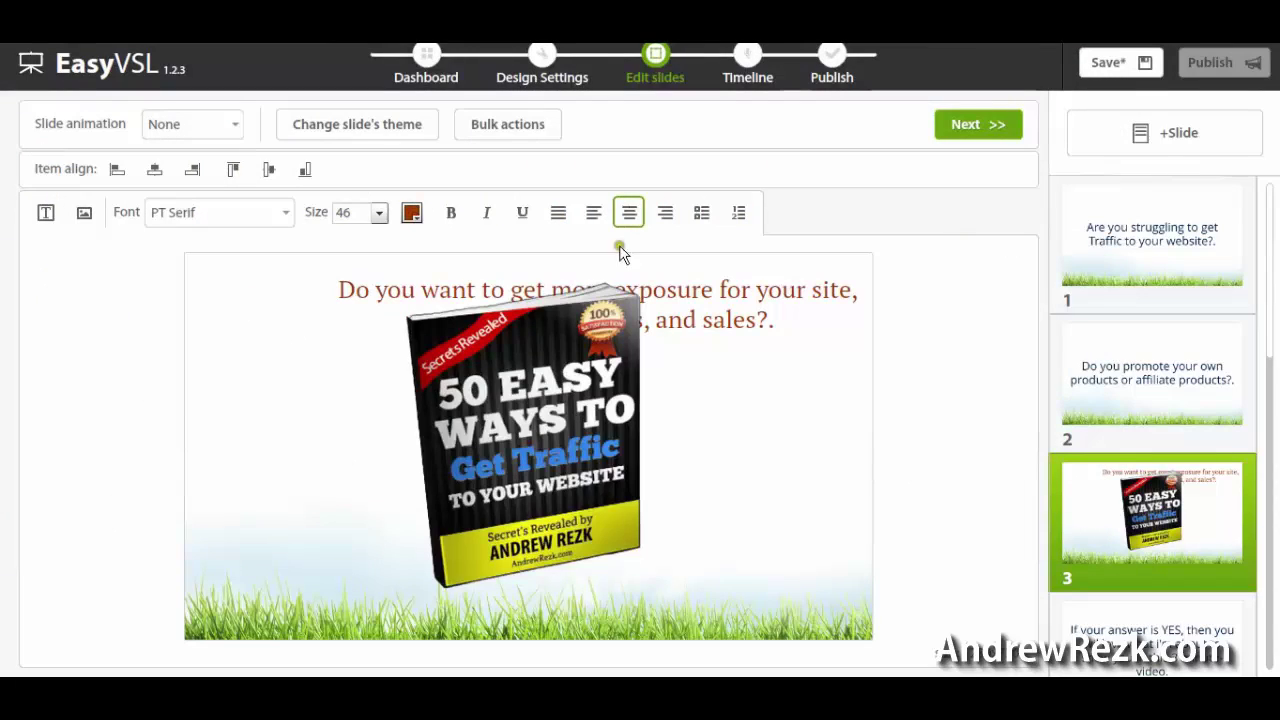
drag(561, 378, 468, 356)
drag(580, 590, 621, 542)
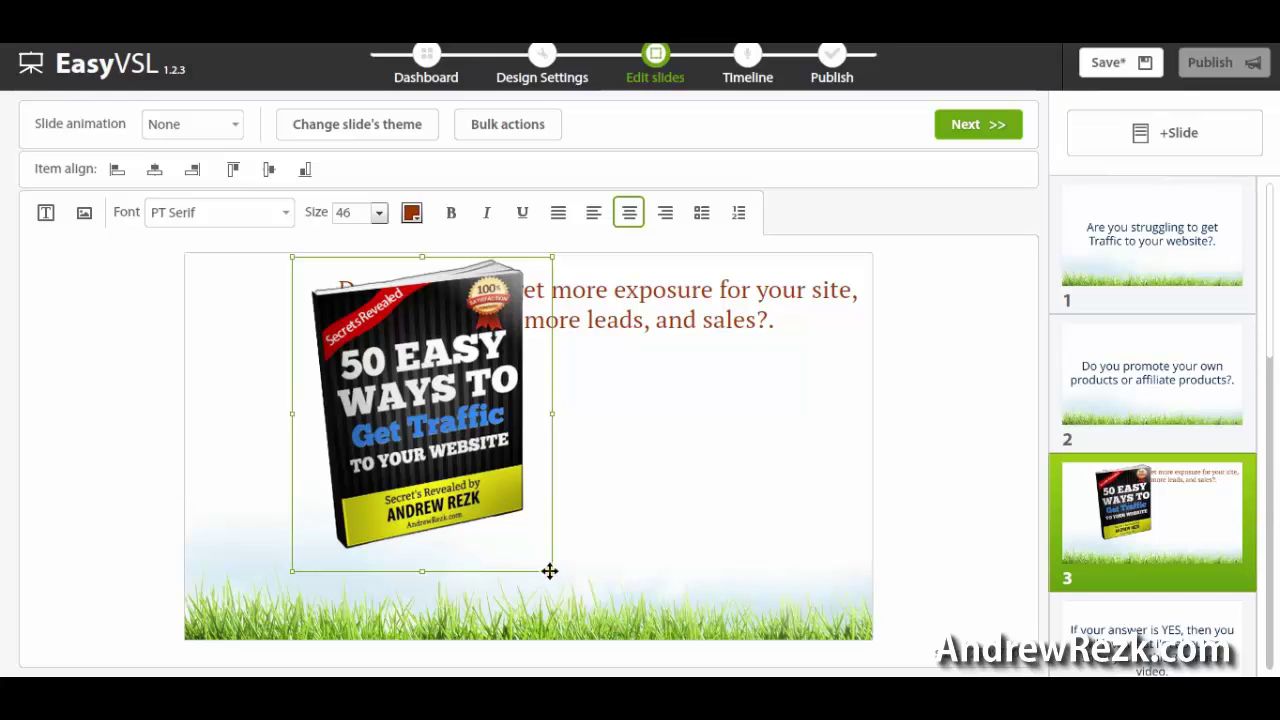
drag(551, 572, 455, 448)
drag(389, 356, 564, 450)
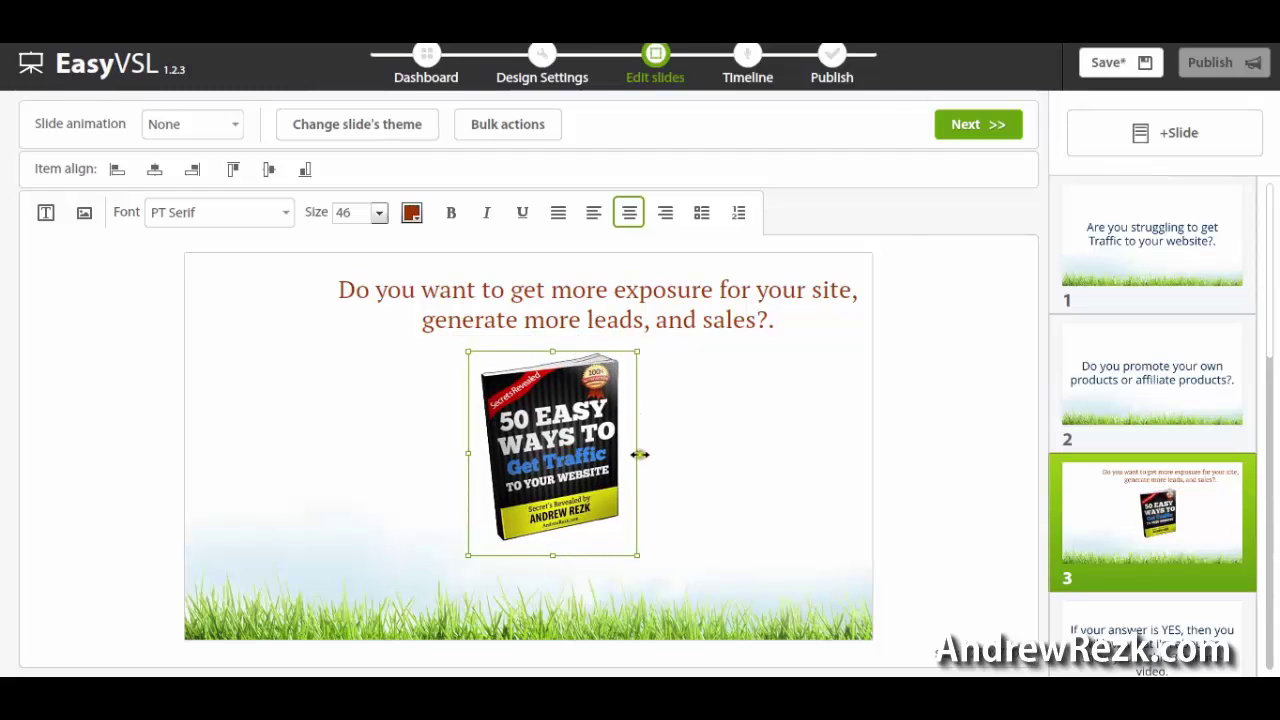
- Stretch the book cover image wider and shift it and the text above it toward slide 3's center
drag(637, 454, 731, 446)
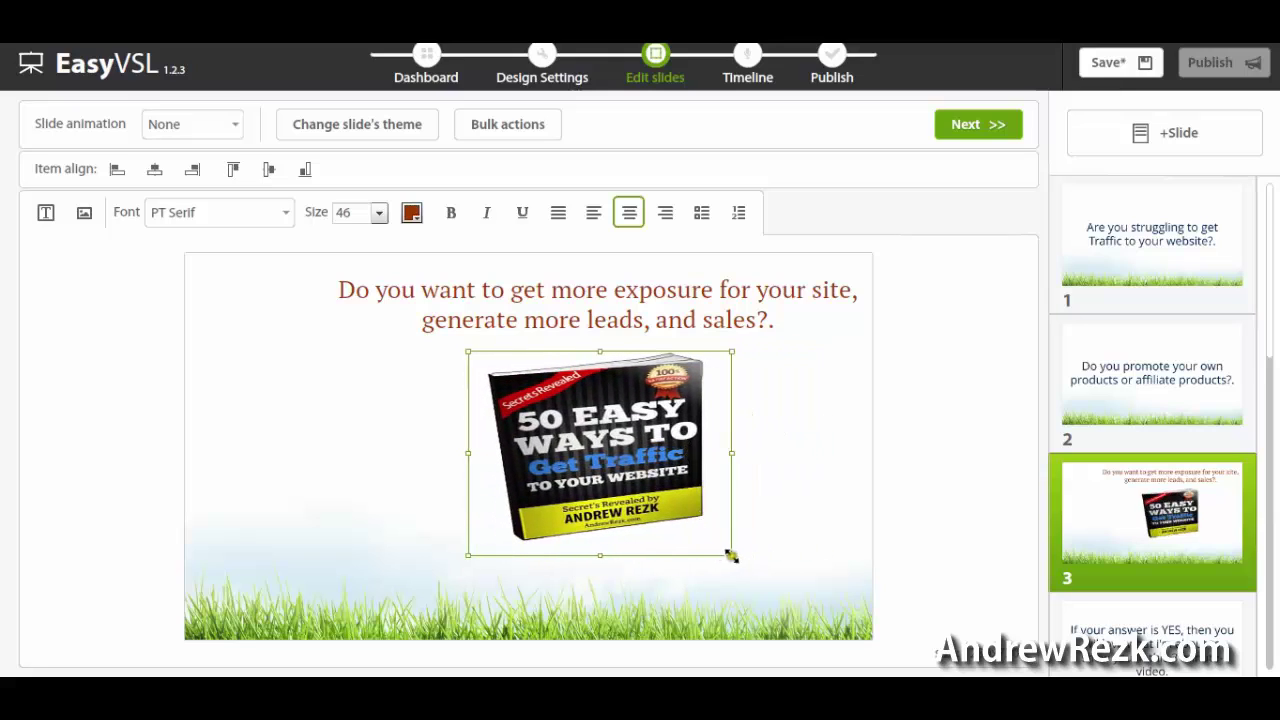
drag(731, 555, 687, 555)
drag(586, 306, 511, 355)
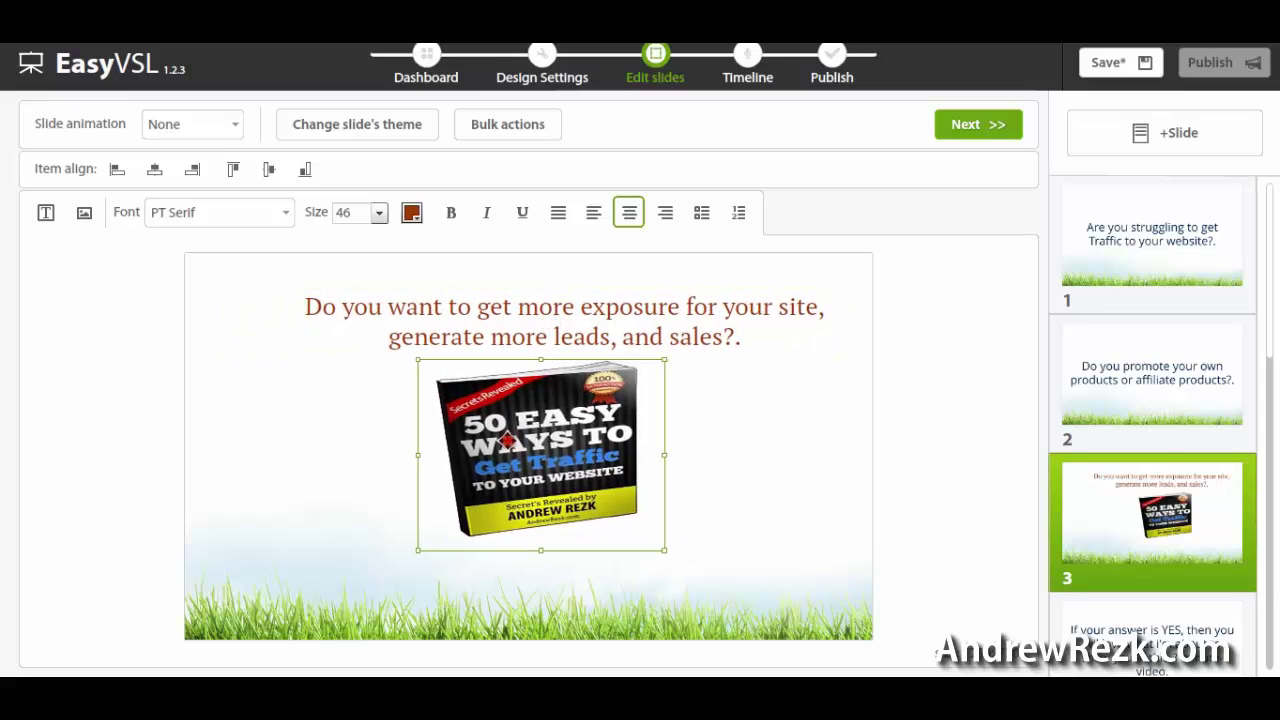
- Set the font size of slide 4's text to 28
click(1150, 635)
click(597, 382)
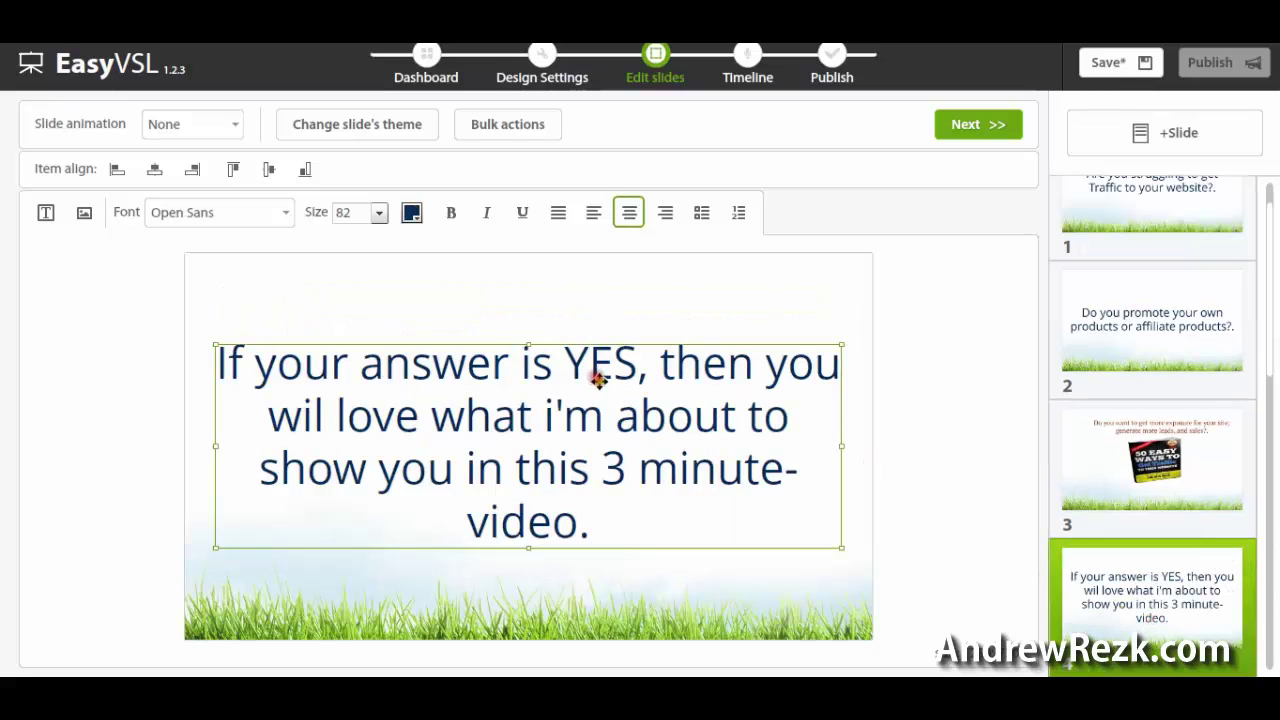
click(365, 304)
click(557, 386)
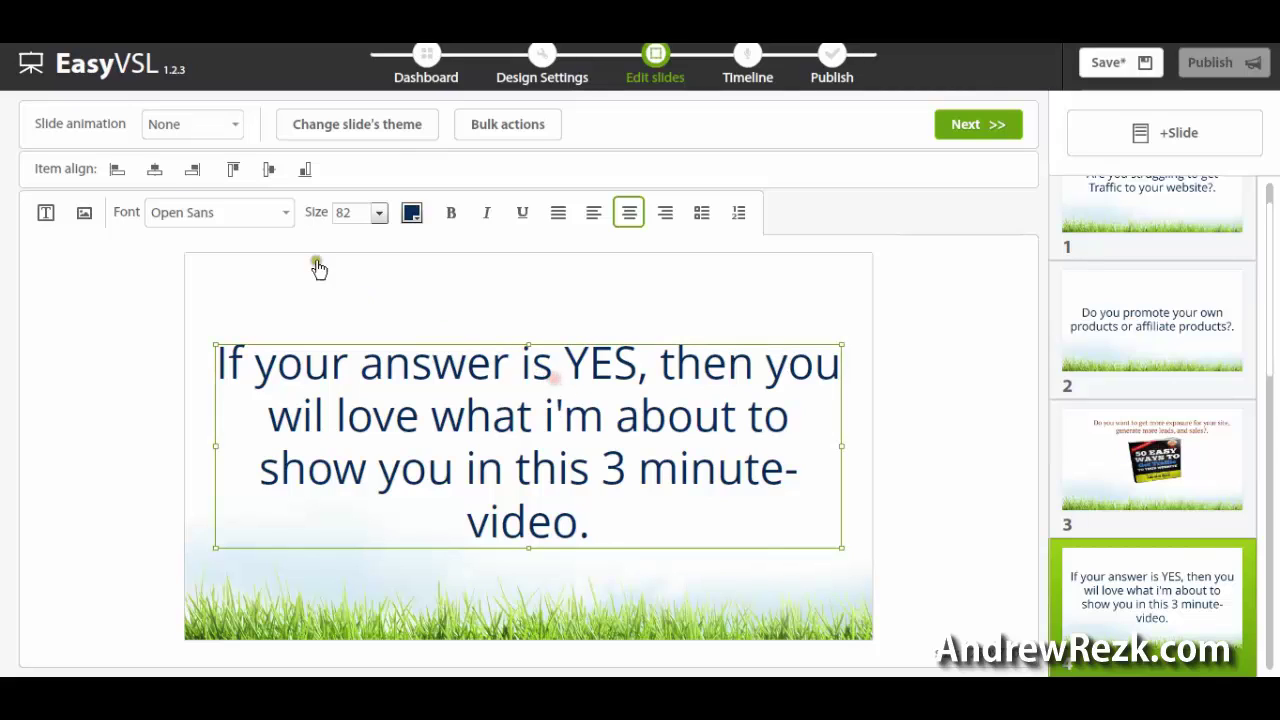
click(156, 172)
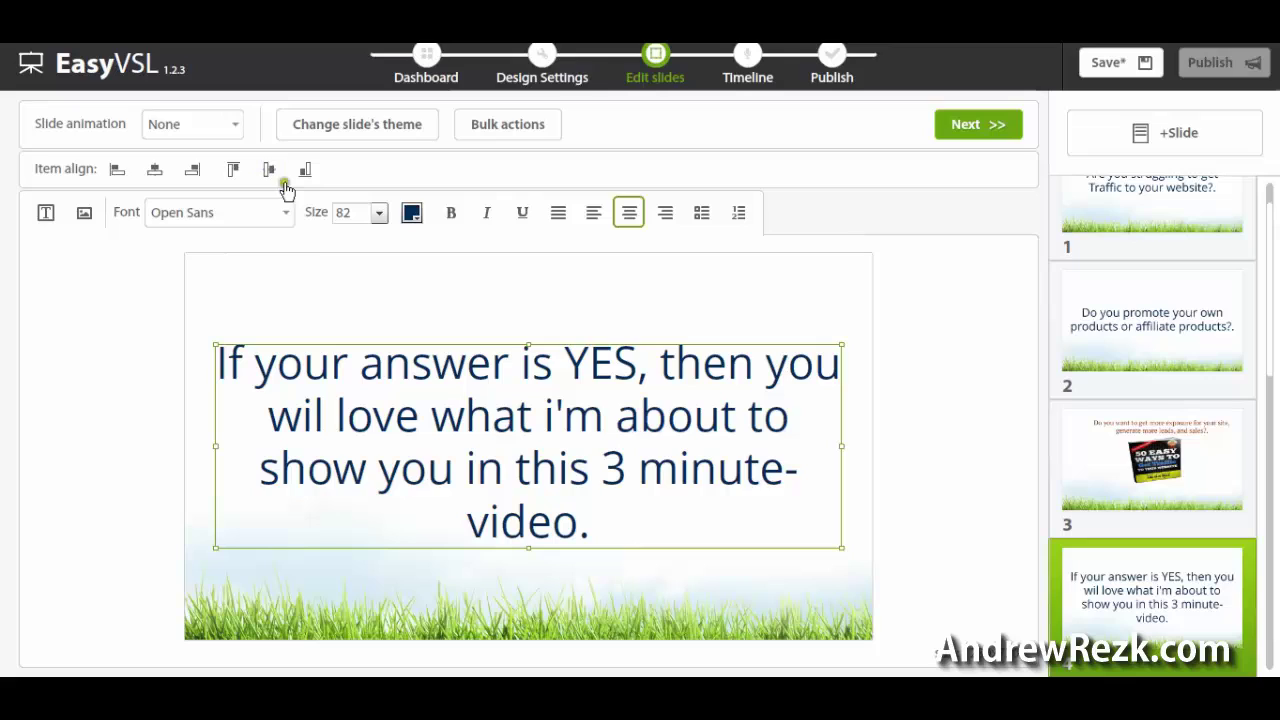
click(378, 212)
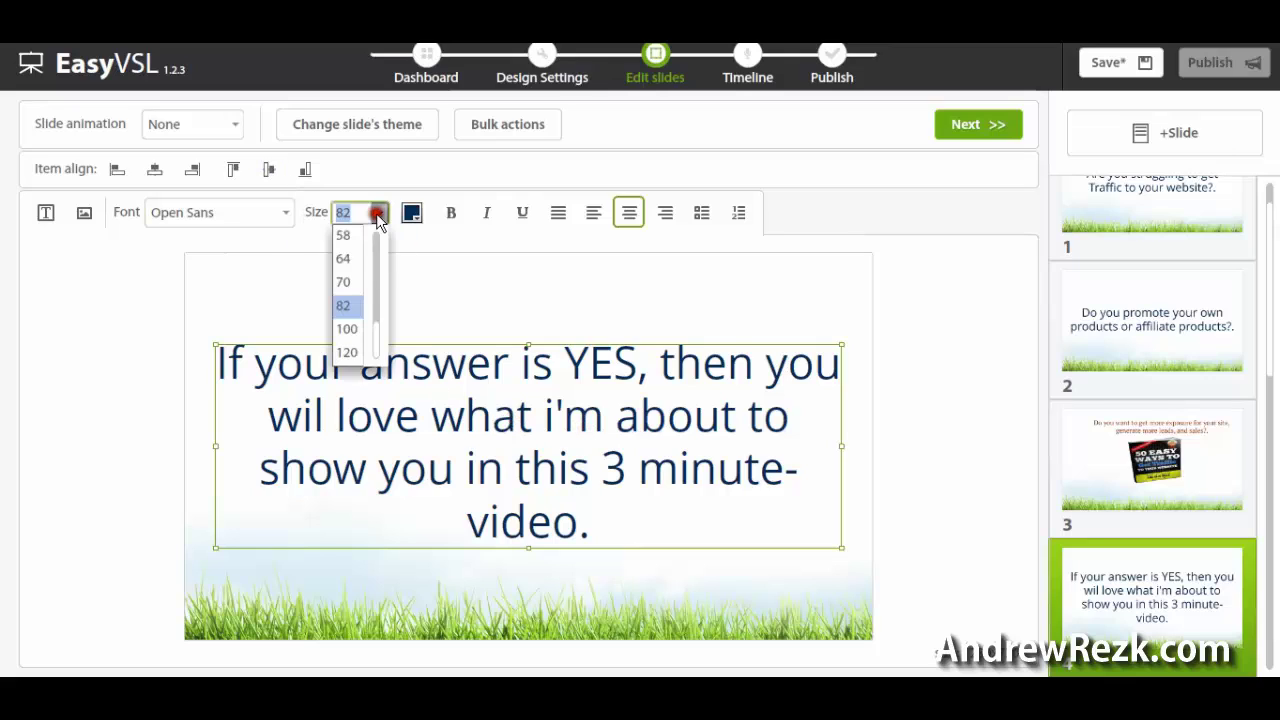
click(345, 236)
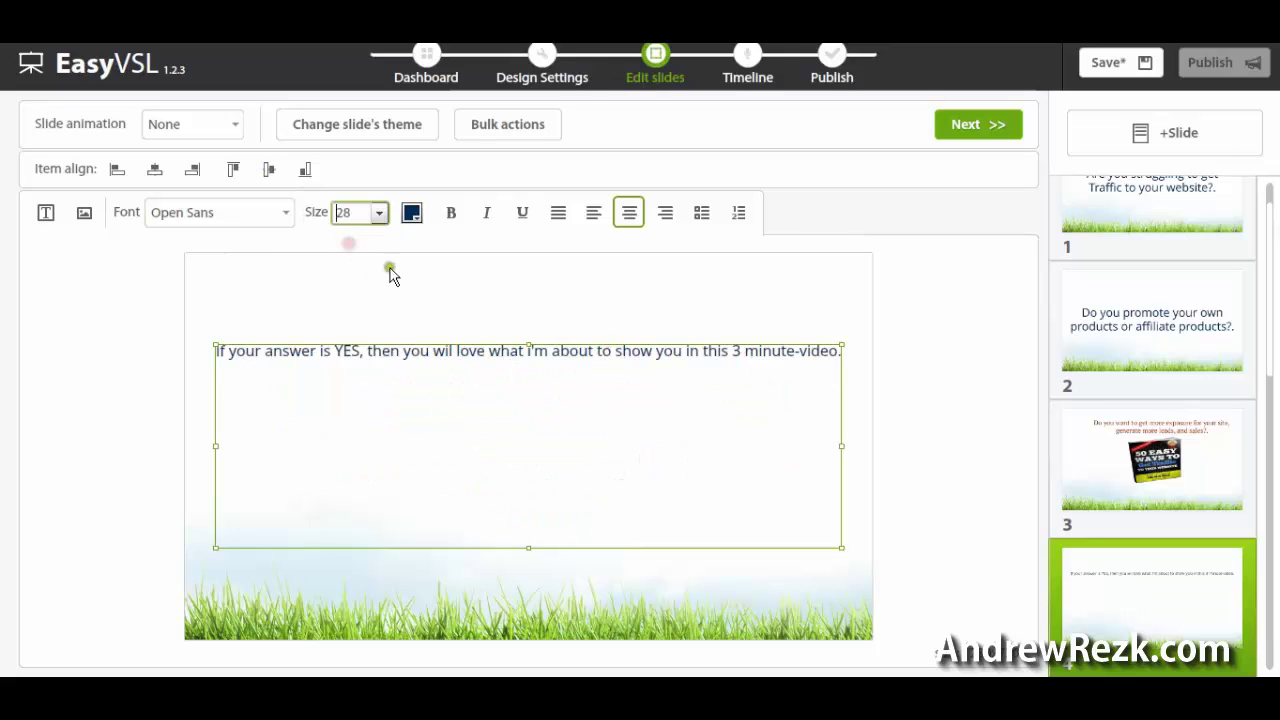
- Reduce the height of slide 4's text box to its single line and center it horizontally and vertically on the slide
drag(528, 549, 540, 290)
click(534, 386)
click(512, 298)
click(494, 314)
click(466, 291)
click(155, 170)
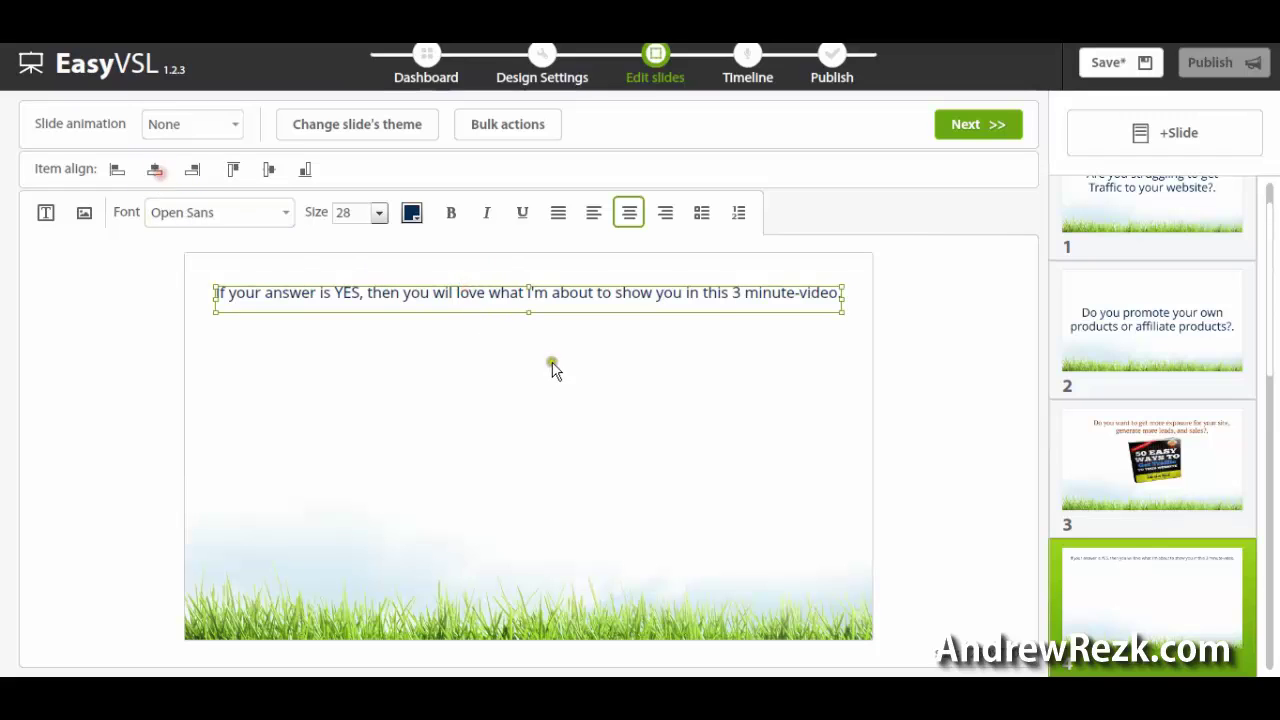
click(268, 172)
click(560, 495)
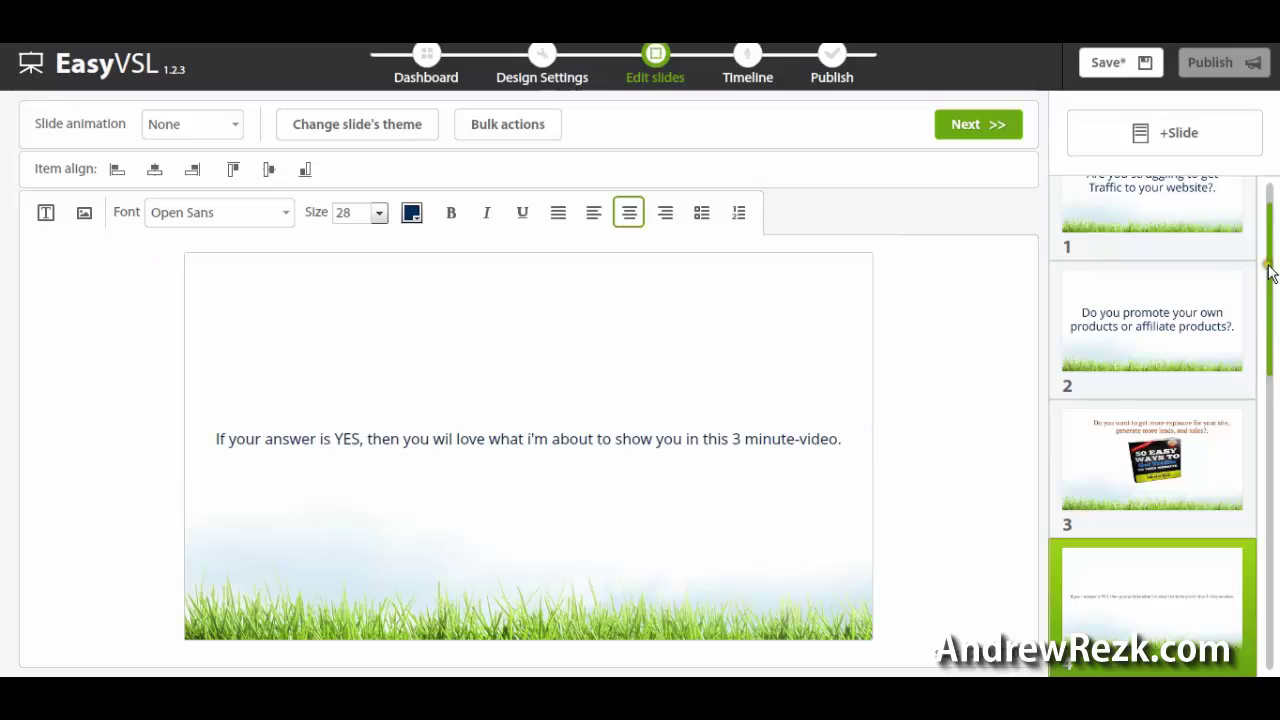
scroll(1270, 275, down, 3)
scroll(1270, 275, up, 4)
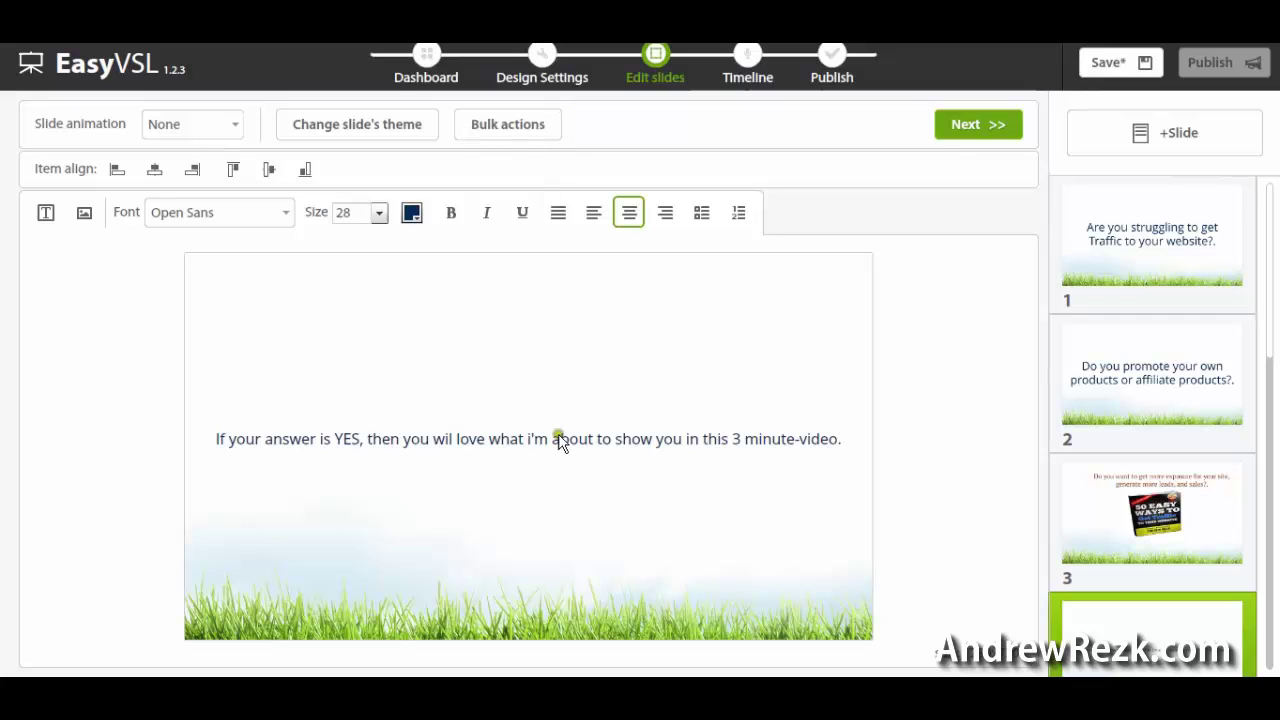
scroll(1272, 400, down, 3)
scroll(1264, 200, up, 3)
click(458, 445)
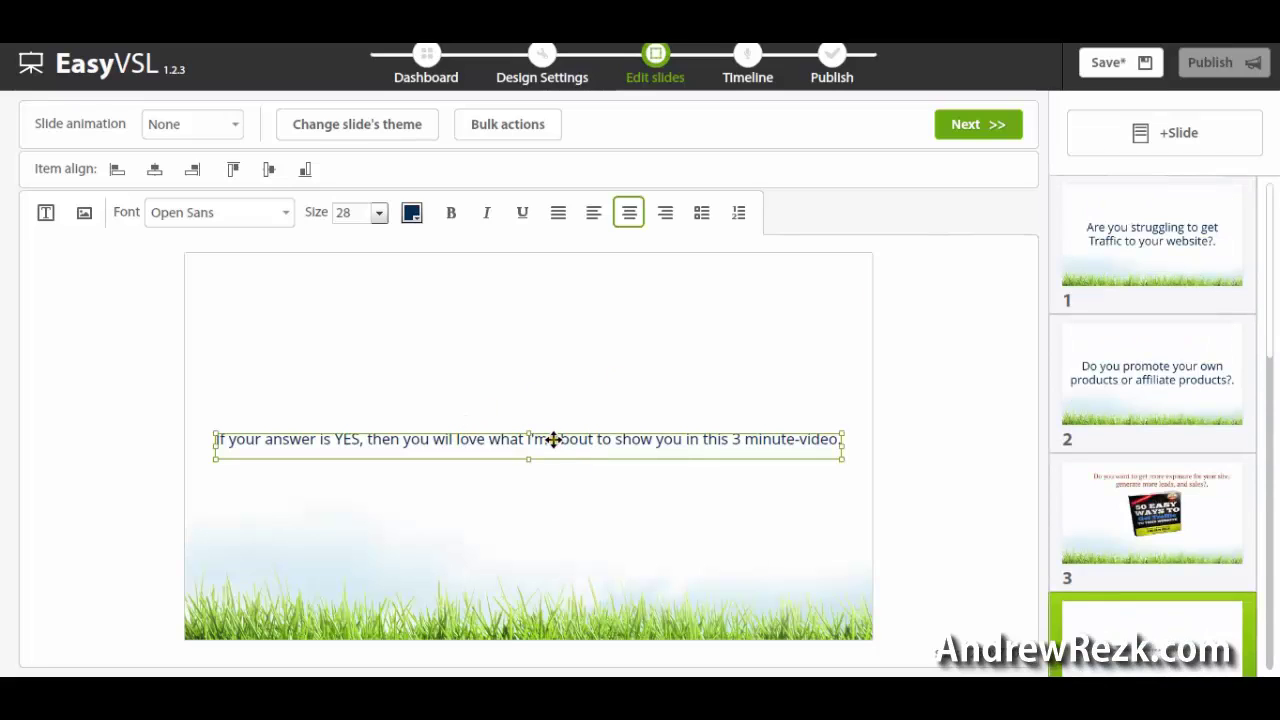
click(585, 381)
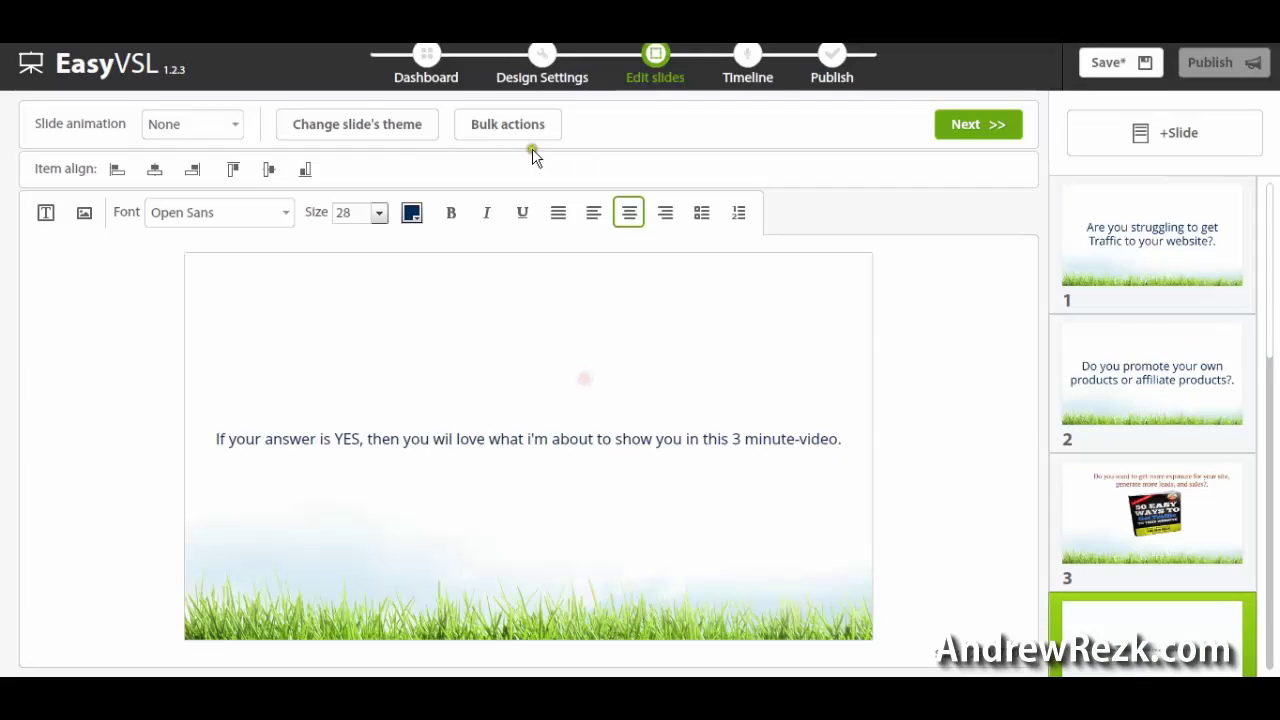
- Enable bulk actions, center the items of all slides horizontally and vertically, and check the alignment on slide 3
click(514, 134)
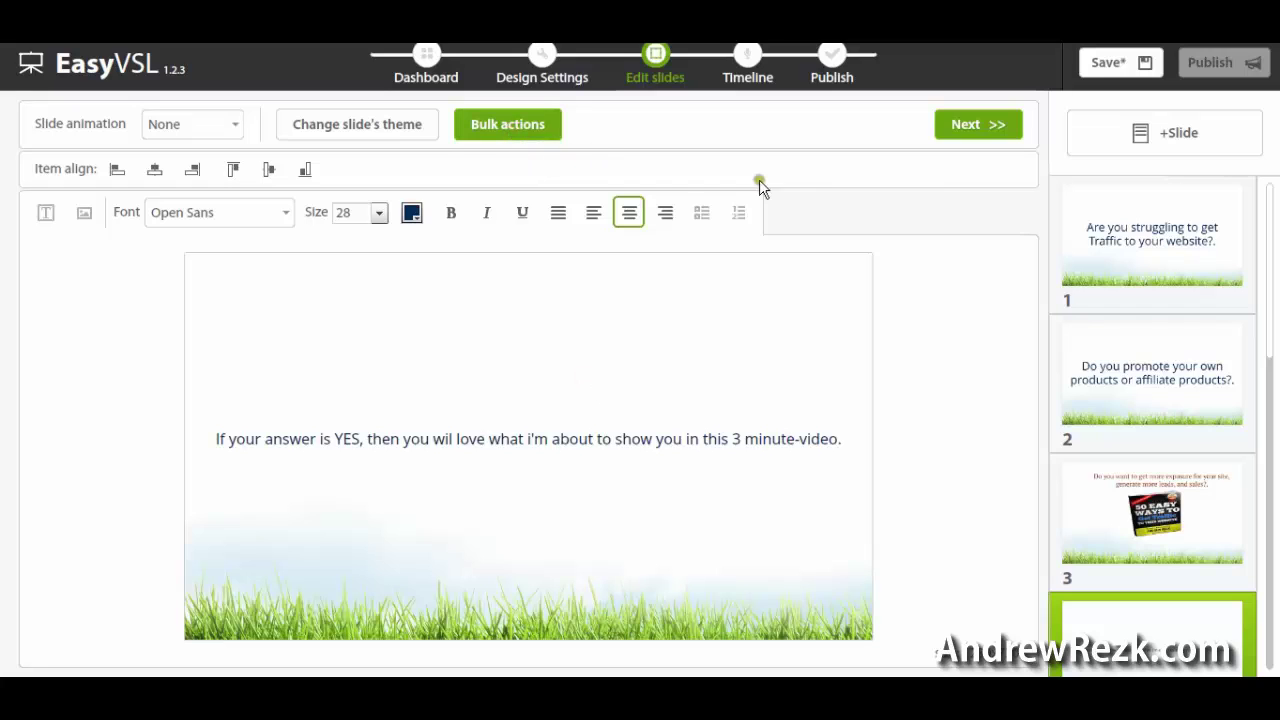
click(1157, 406)
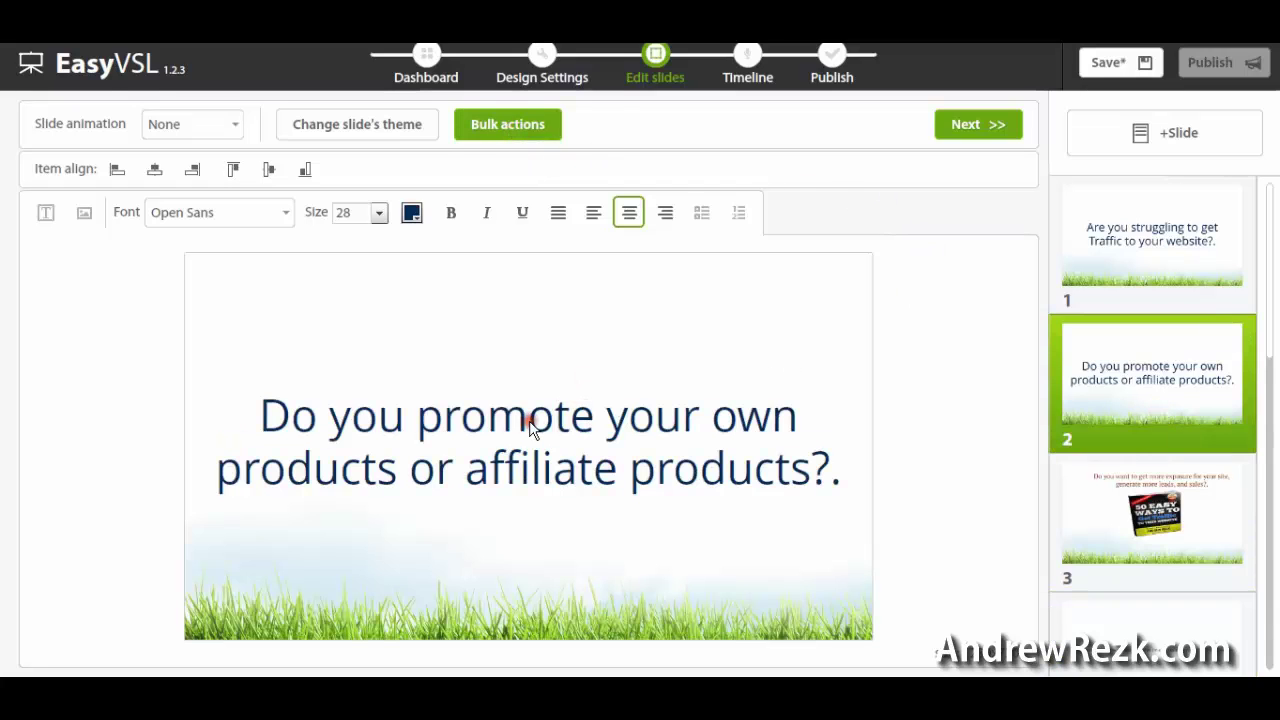
click(1171, 241)
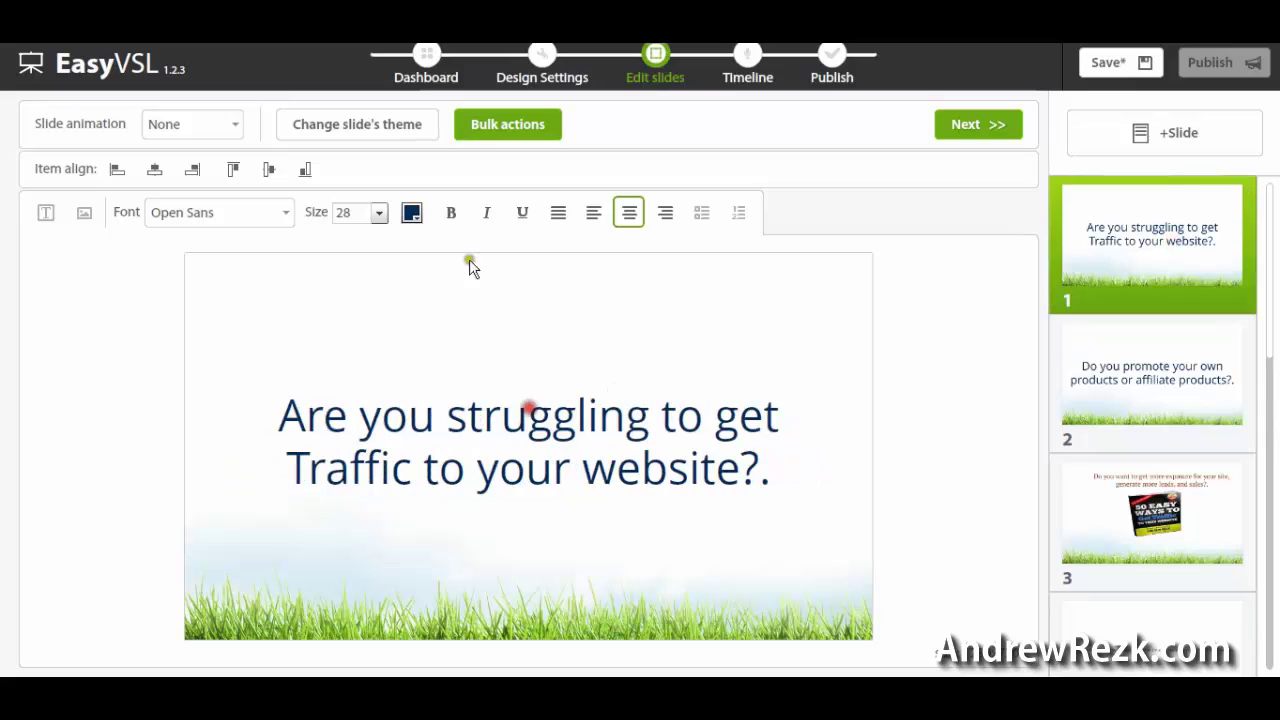
click(155, 170)
click(264, 172)
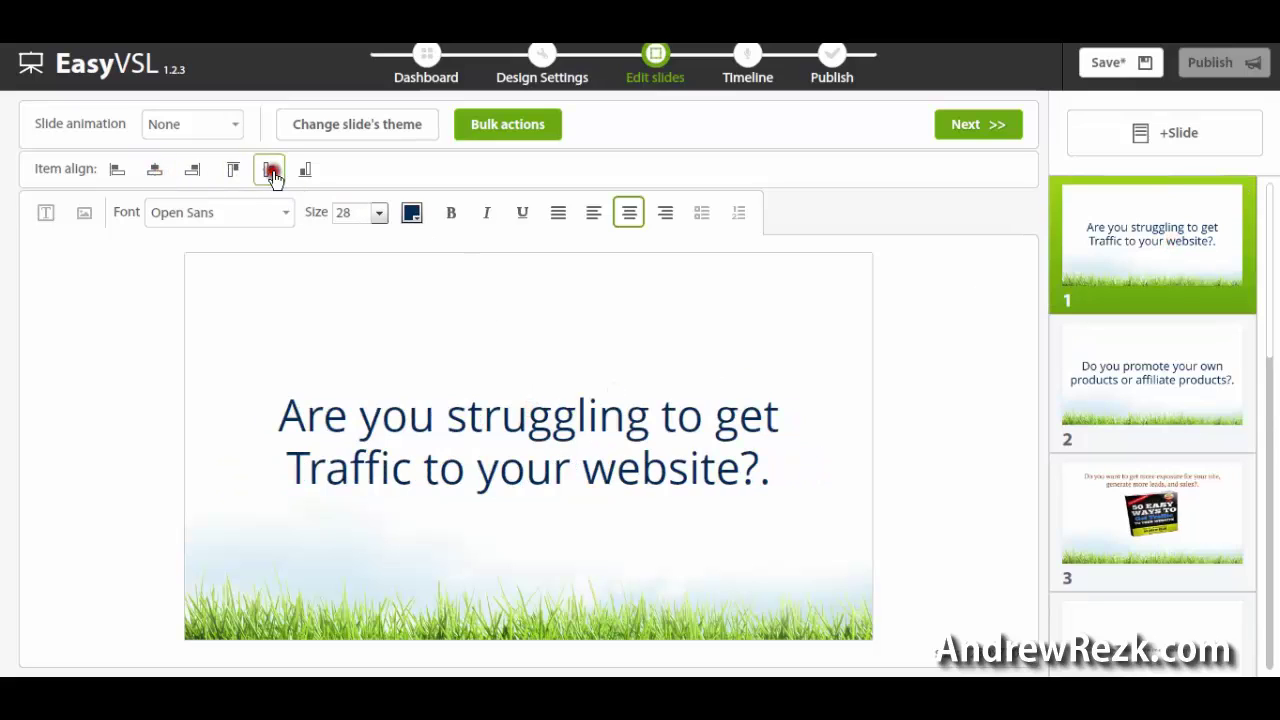
click(1155, 513)
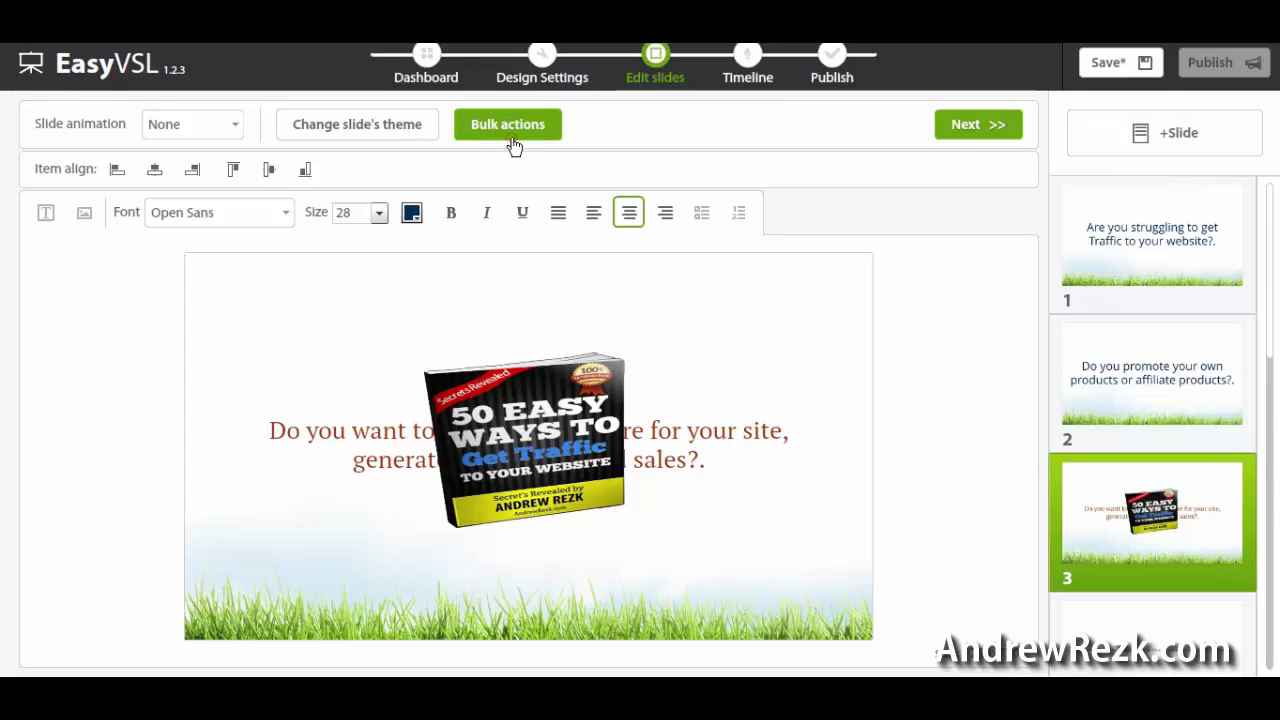
- Apply the "cloud sky" theme to all slides using bulk actions
click(381, 132)
drag(227, 354, 237, 394)
click(150, 345)
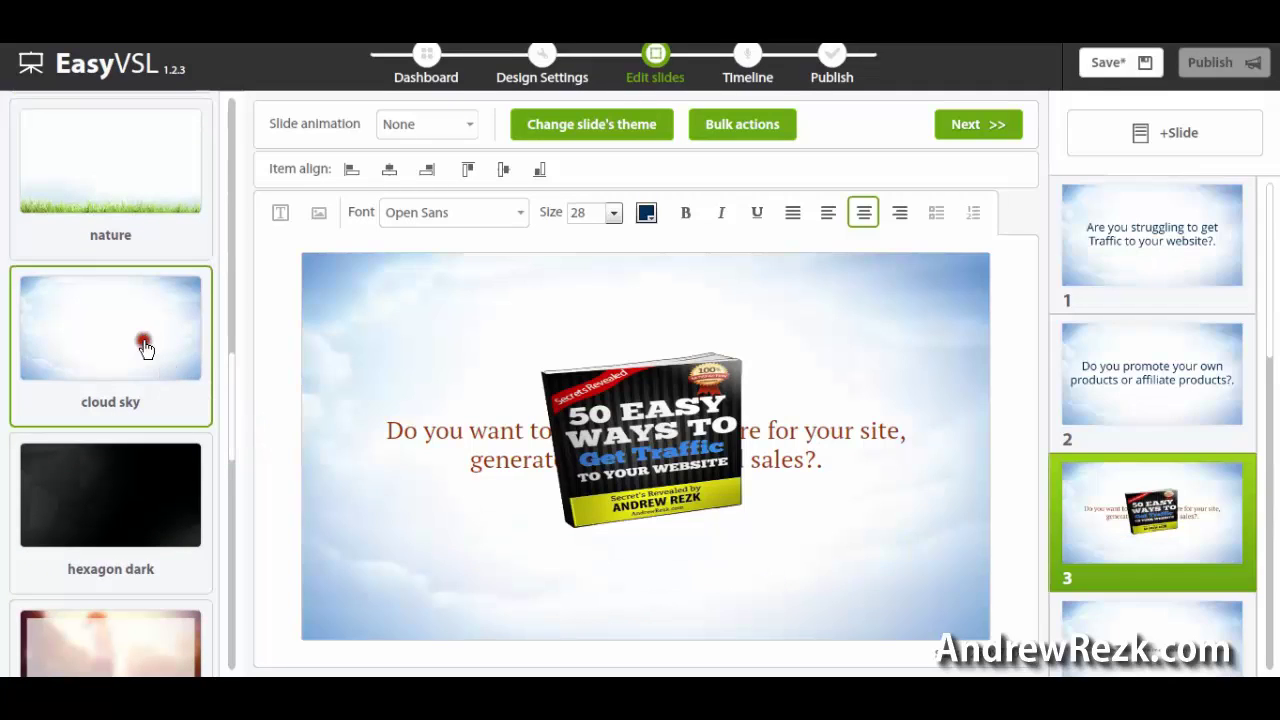
mouse_move(1270, 335)
mouse_down()
mouse_move(1275, 535)
mouse_move(1275, 338)
mouse_up()
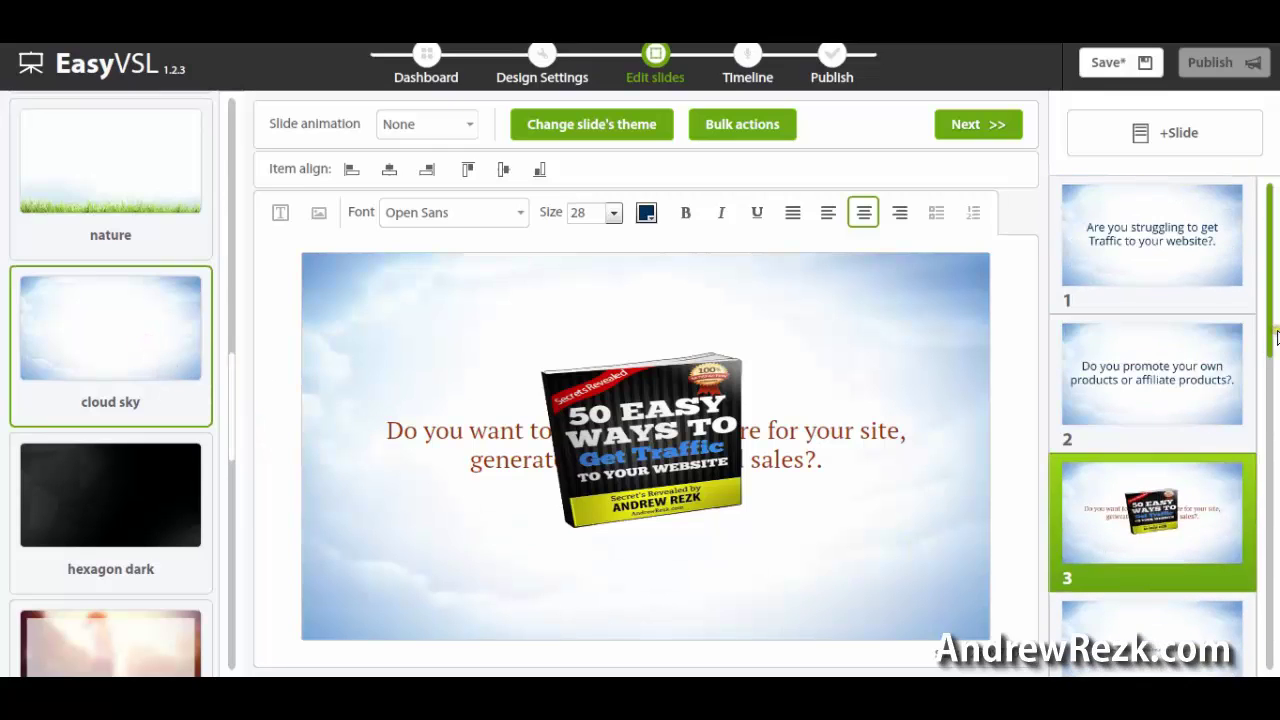
- Apply the "hexagon dark" theme to all slides using bulk actions
click(157, 480)
drag(234, 409, 220, 472)
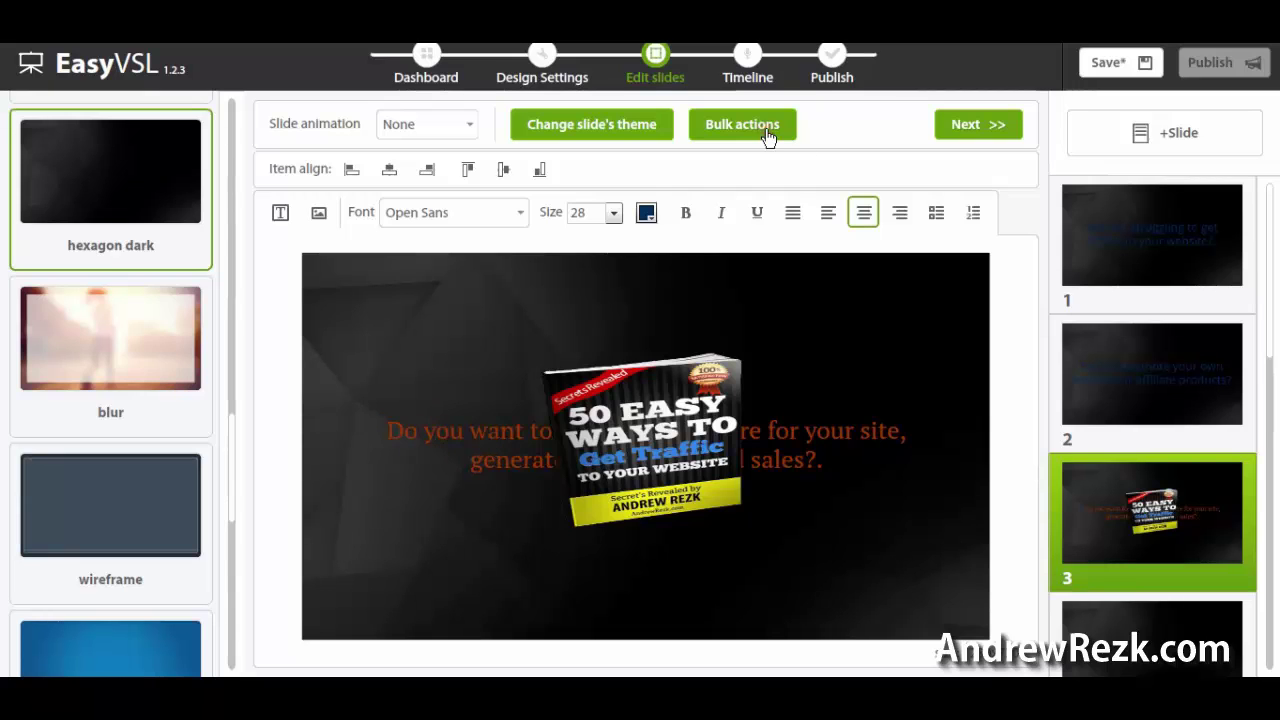
- Separate slide 3's text and book image by placing the text above the book, and set the text colour to white
drag(483, 431, 480, 320)
drag(640, 450, 645, 520)
click(565, 339)
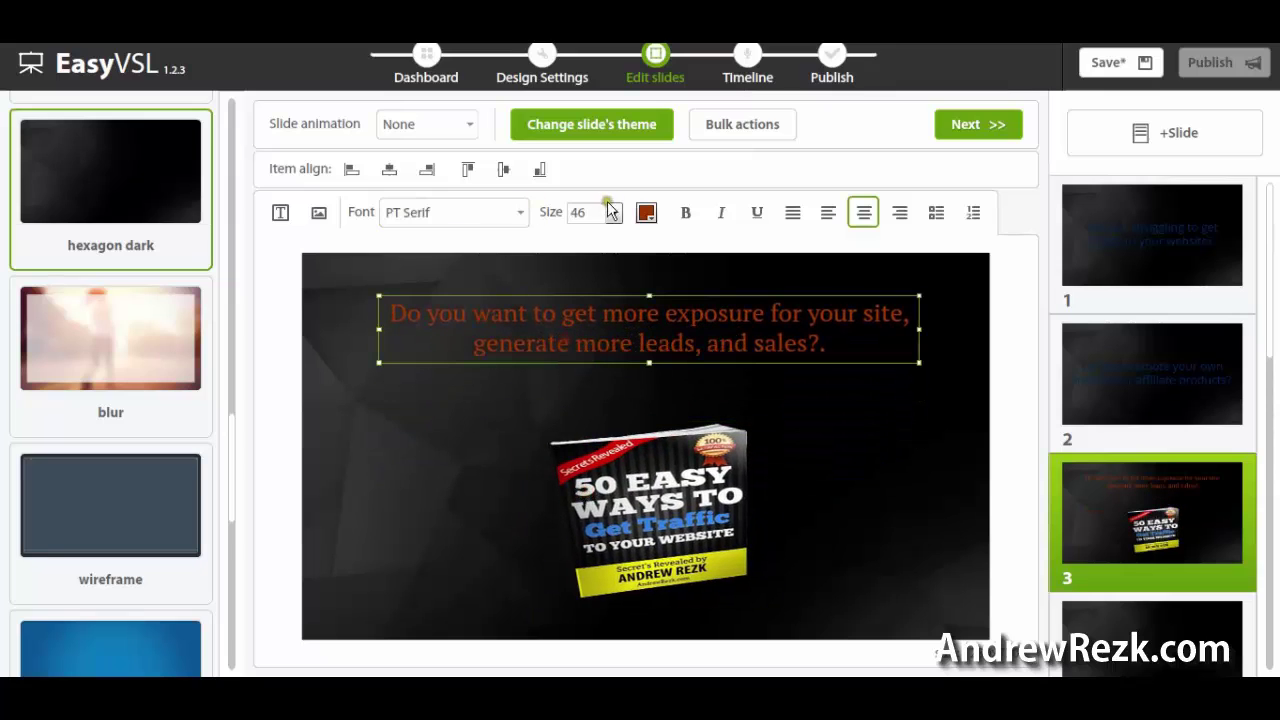
click(646, 212)
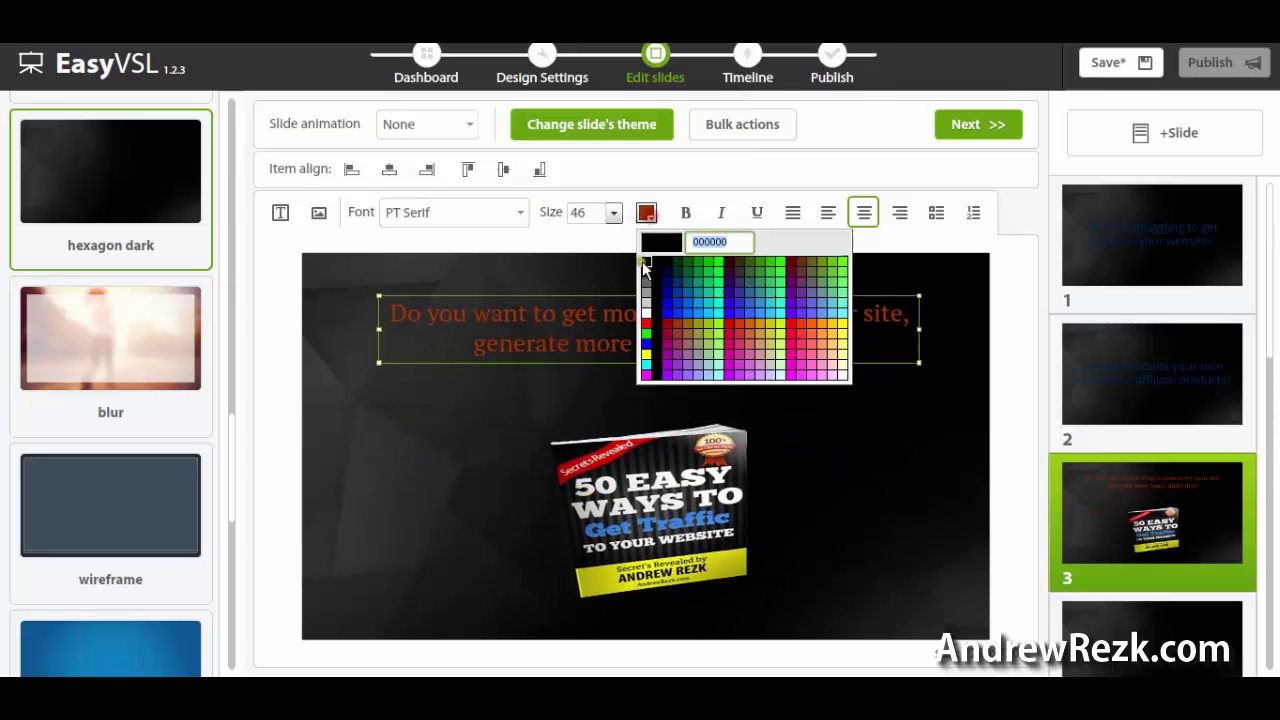
click(647, 318)
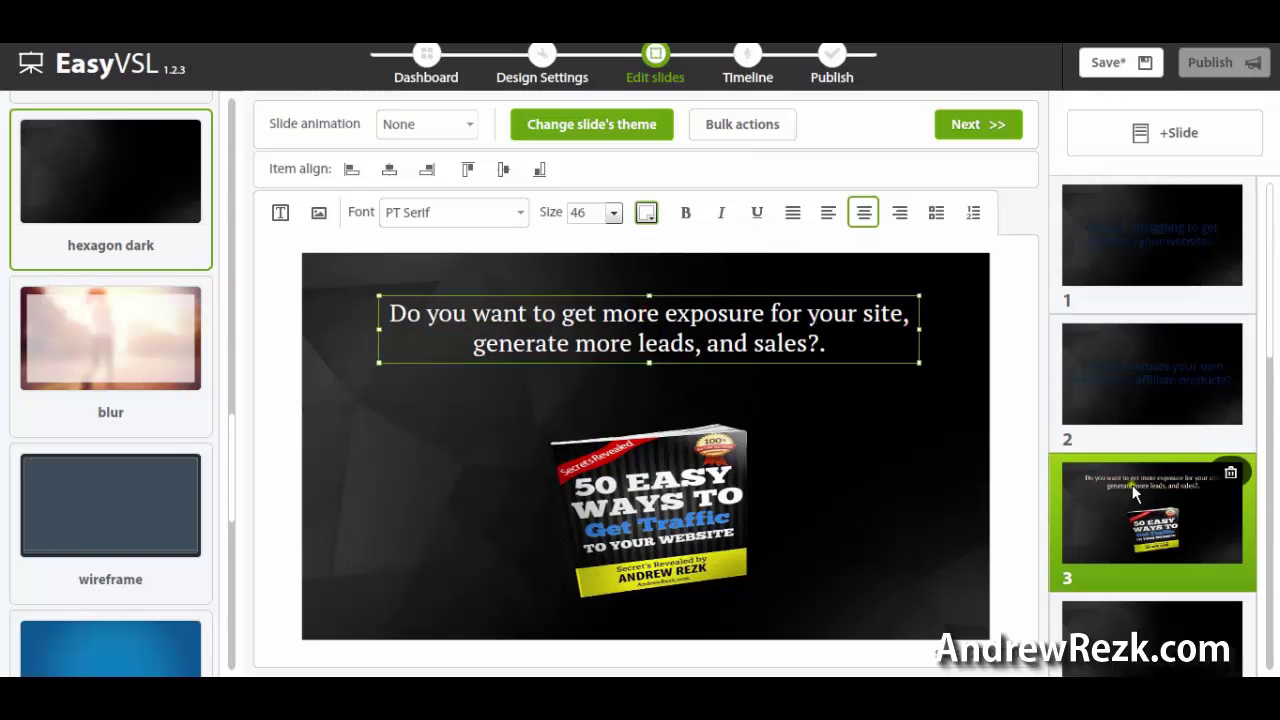
click(645, 480)
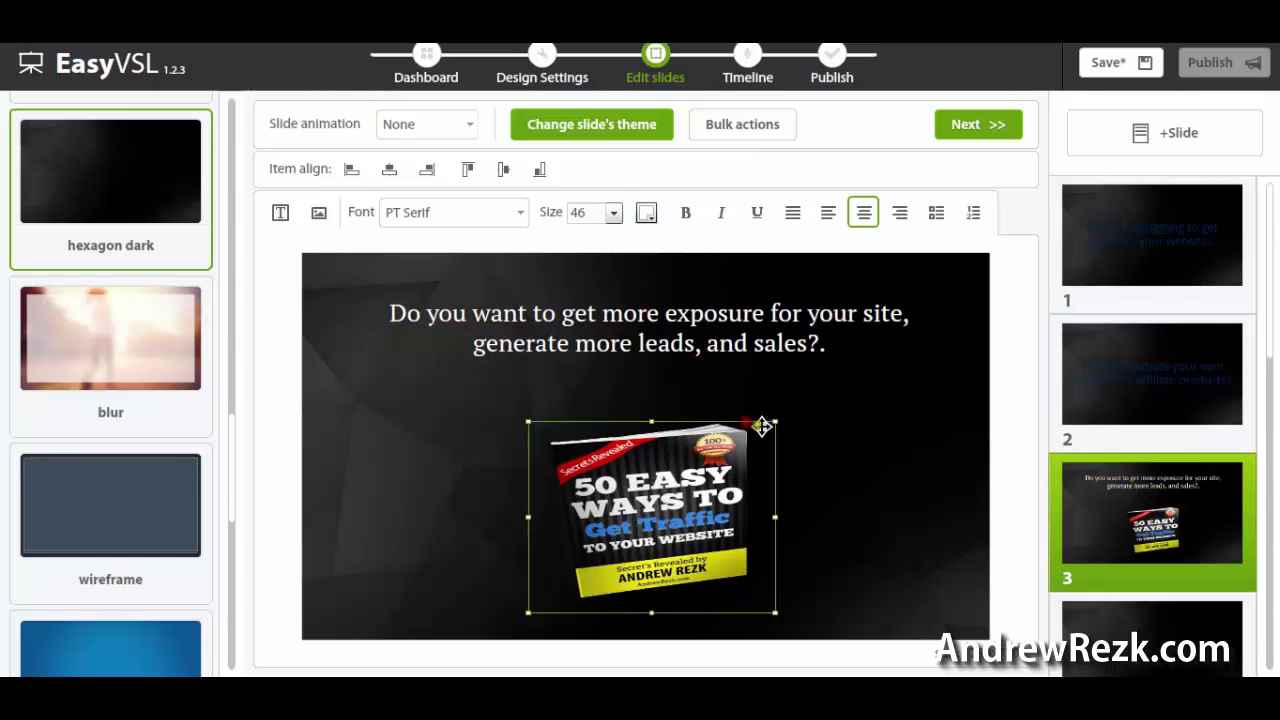
click(712, 340)
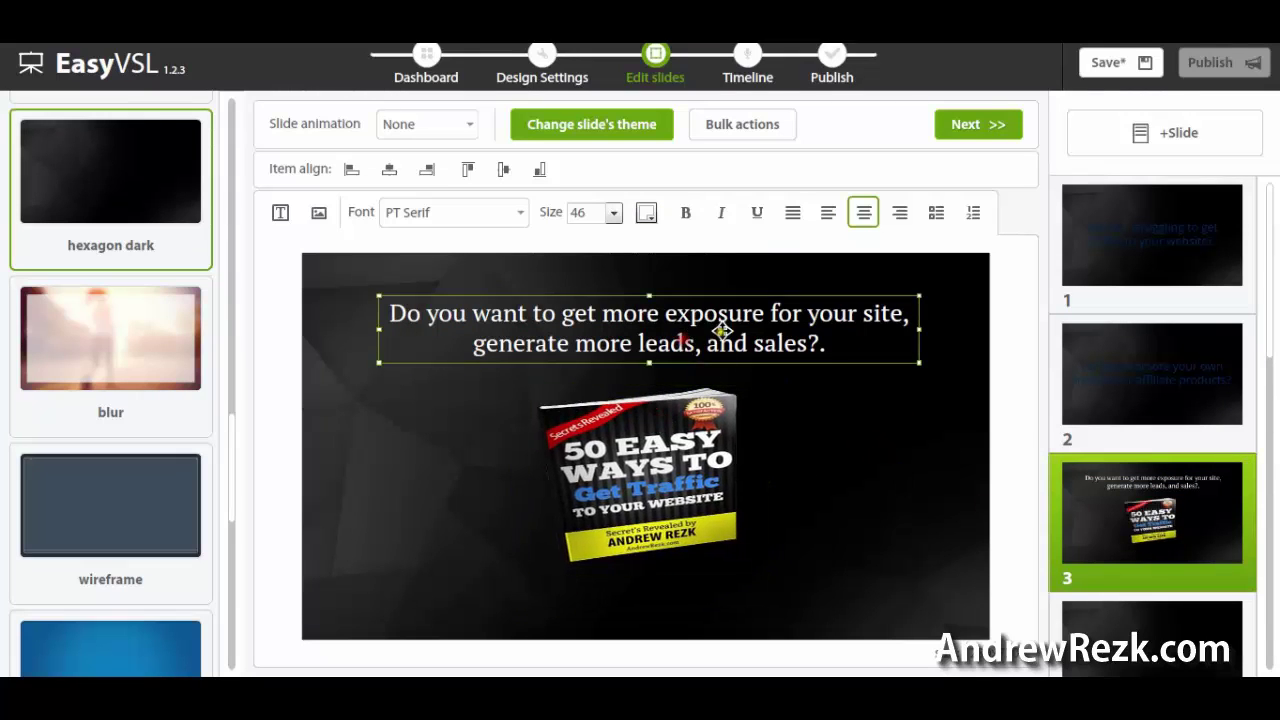
- Enable bulk actions, close the theme list, and set the text colour of all slides to white
click(1225, 255)
click(1163, 366)
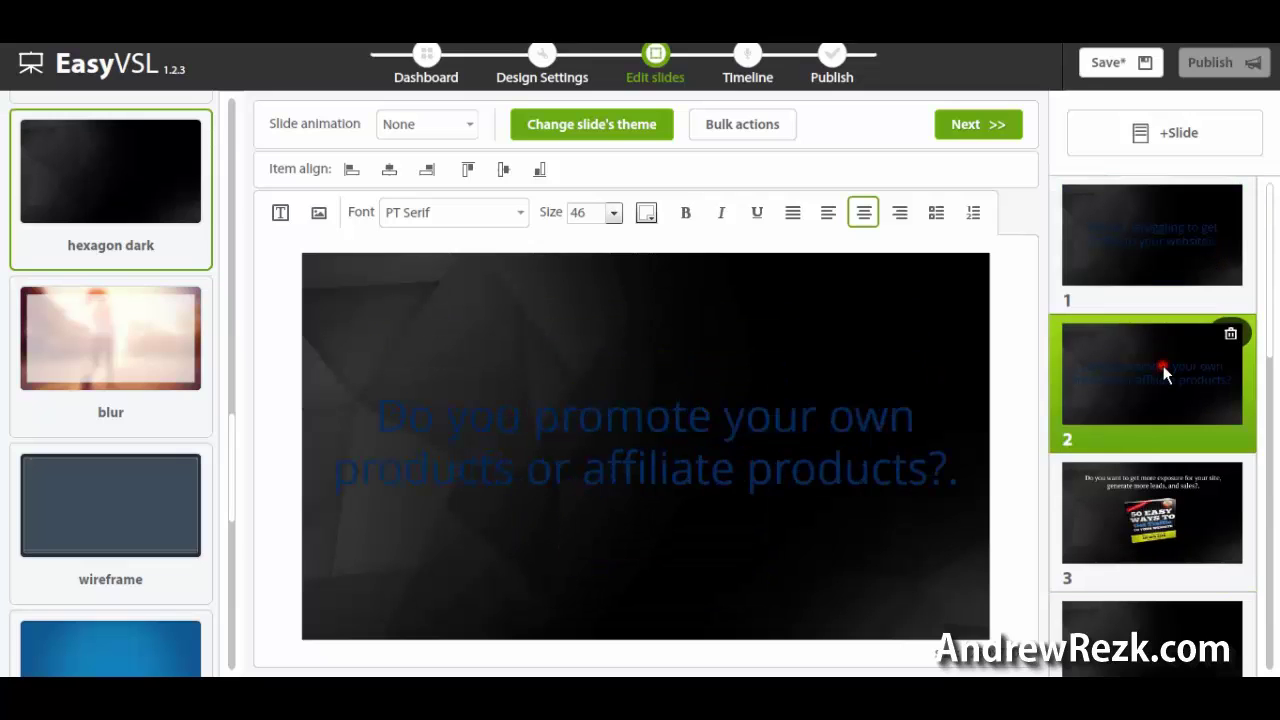
click(1142, 531)
click(694, 338)
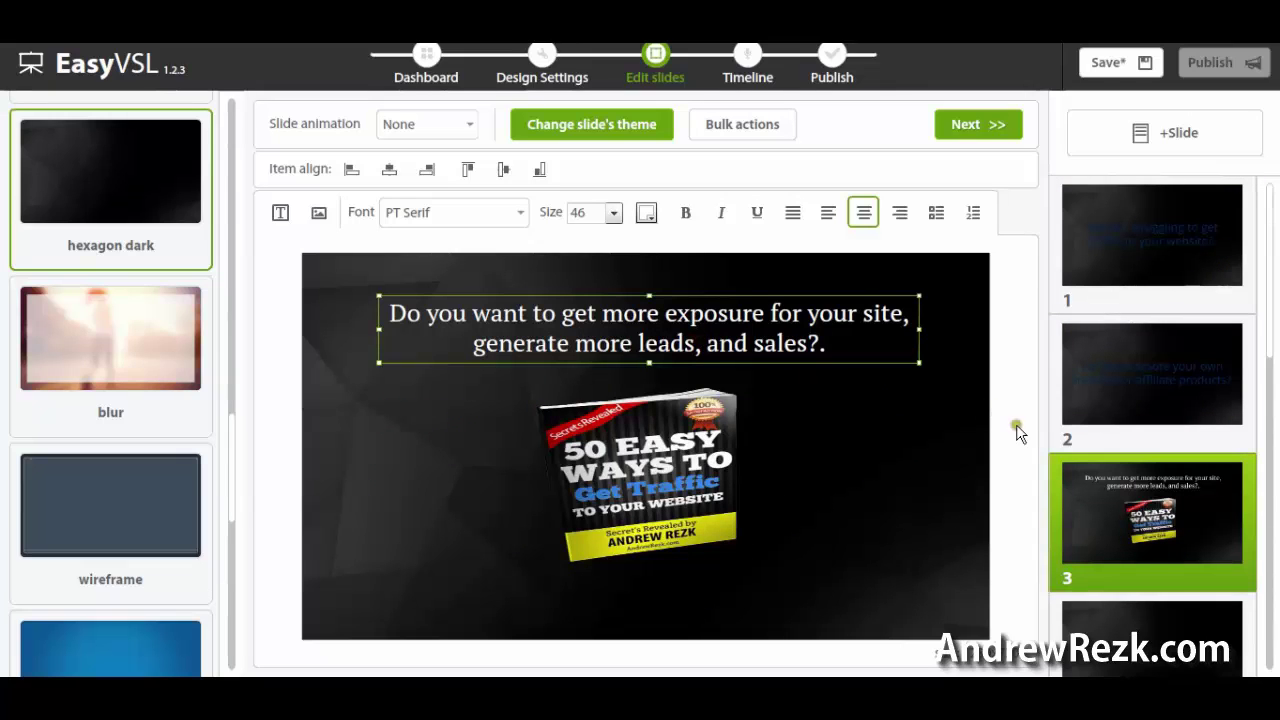
click(729, 124)
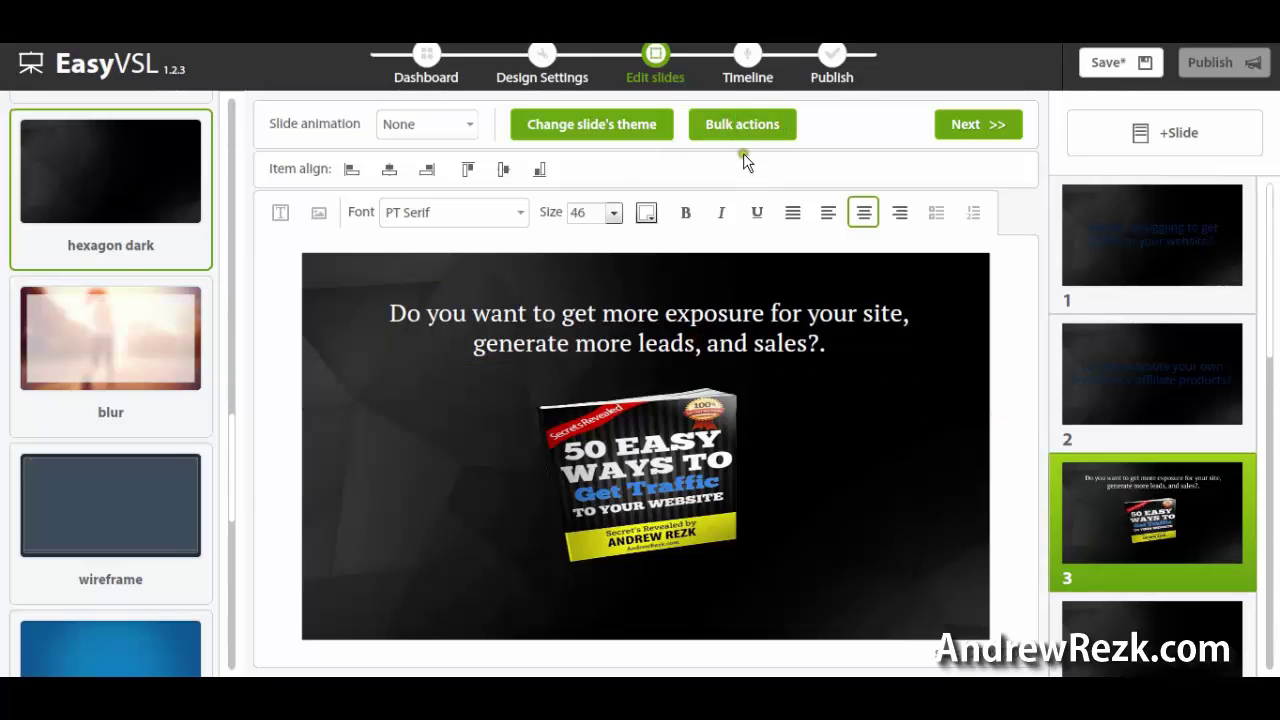
click(598, 130)
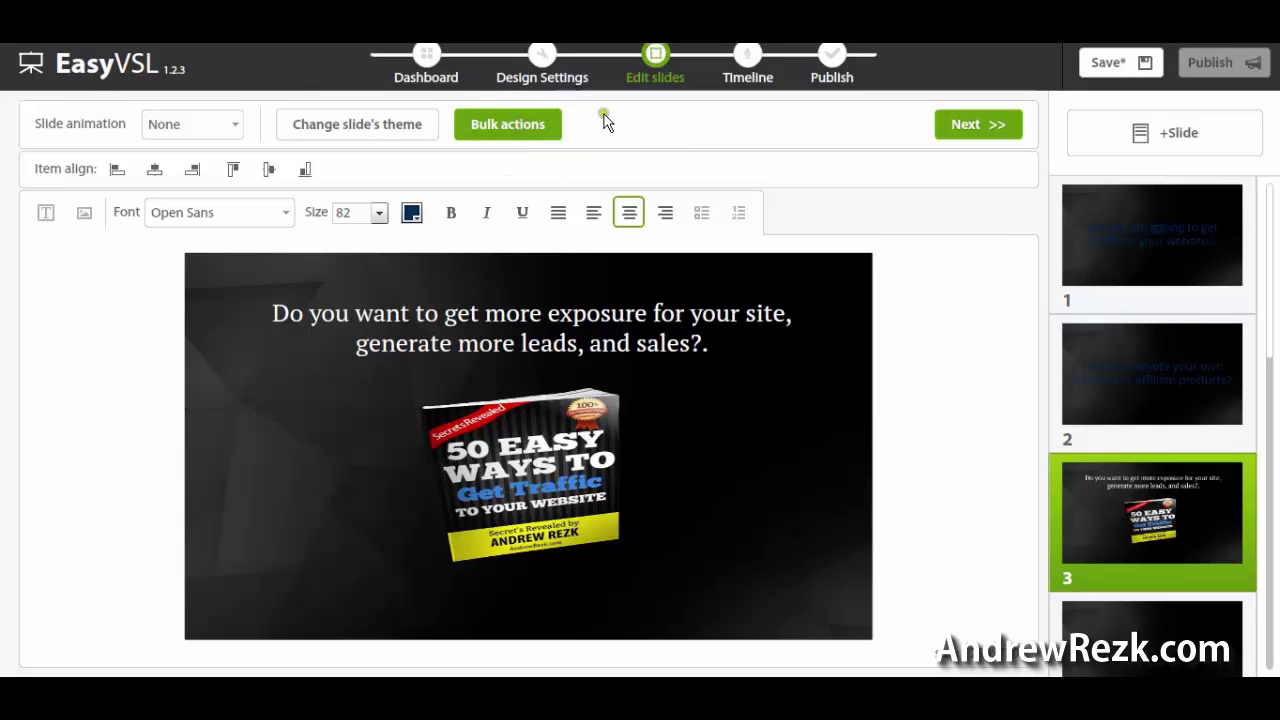
click(1146, 377)
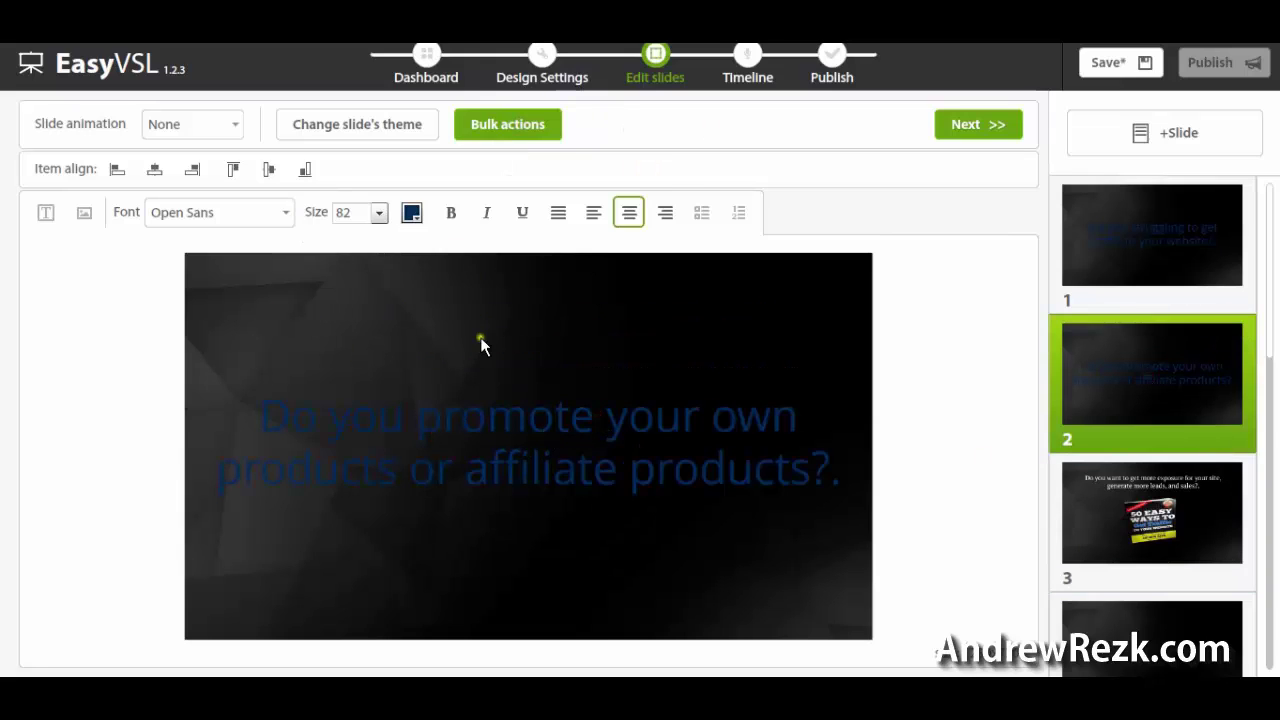
click(418, 222)
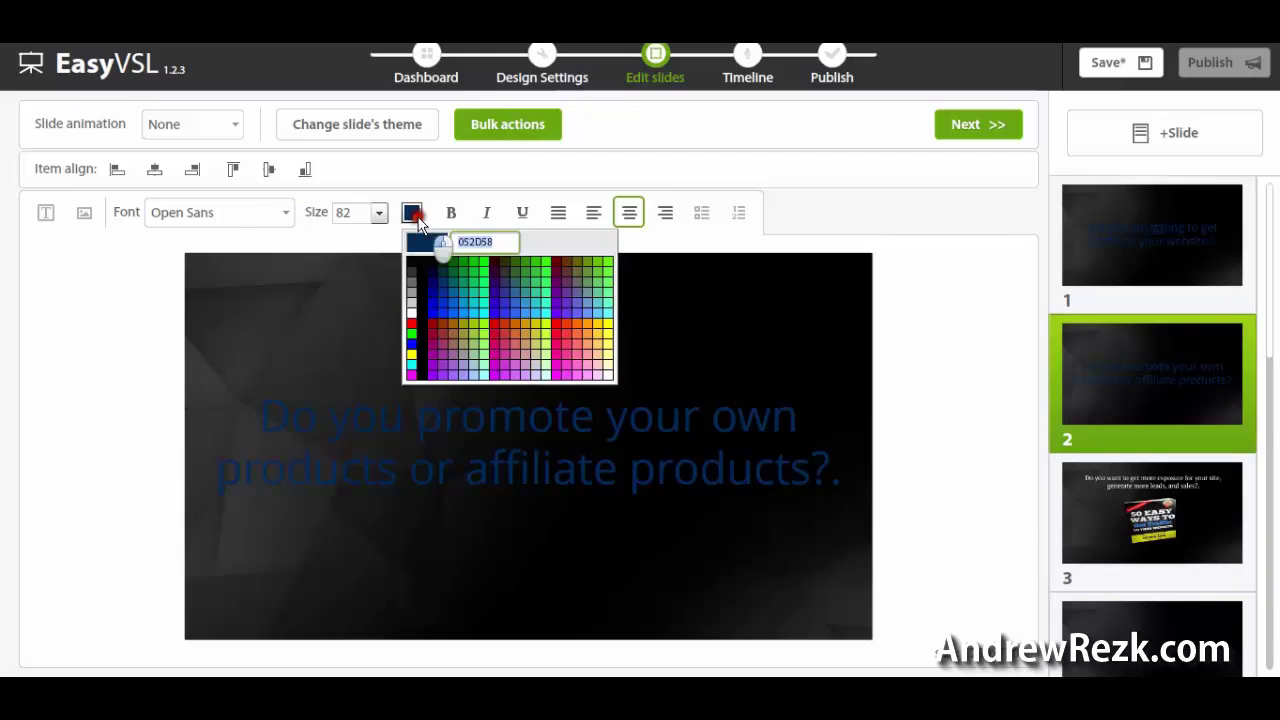
click(411, 311)
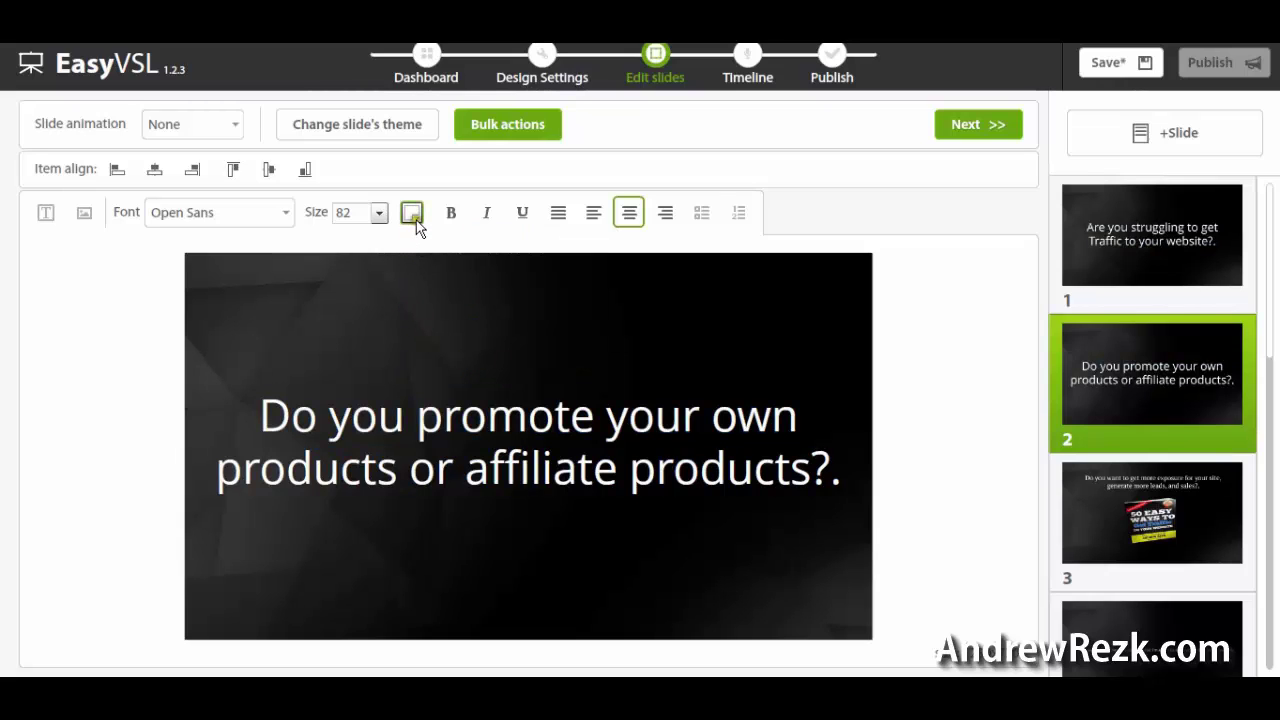
- Look through the slides to check the text colour against the dark theme
scroll(1268, 337, down, 1)
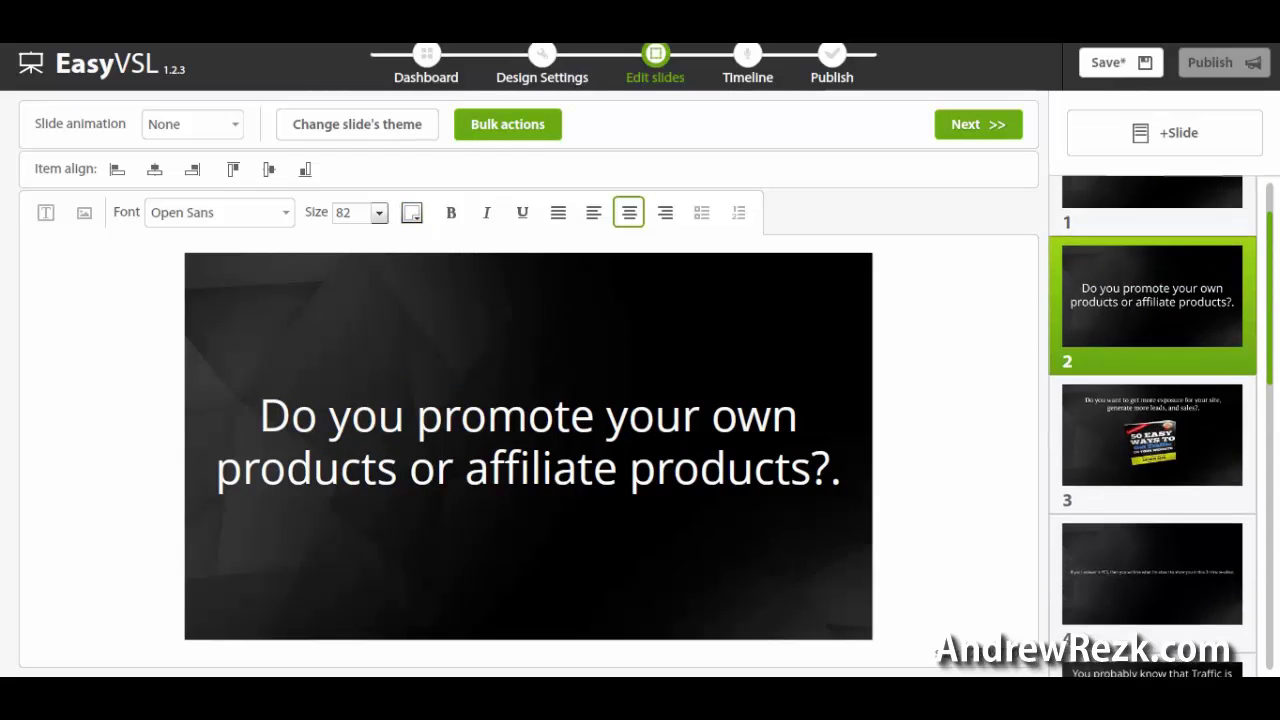
scroll(1268, 337, down, 3)
click(1152, 580)
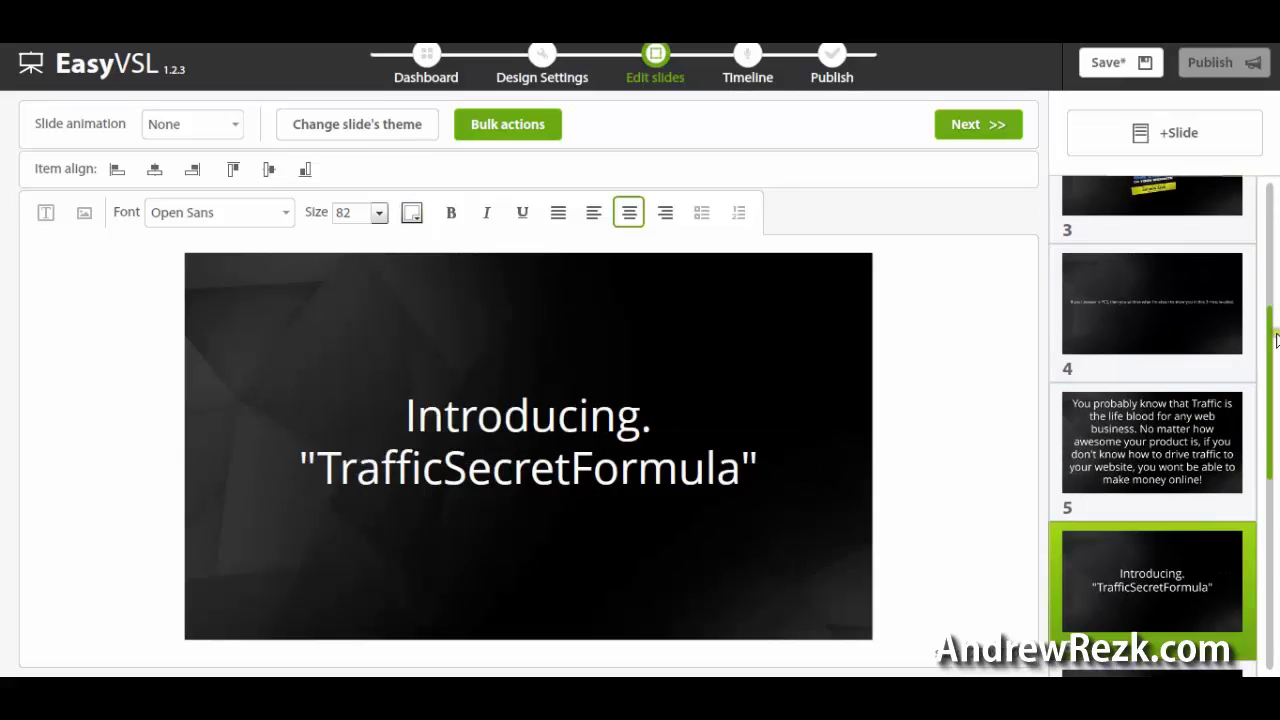
scroll(1275, 341, down, 3)
scroll(1268, 320, up, 3)
click(1255, 318)
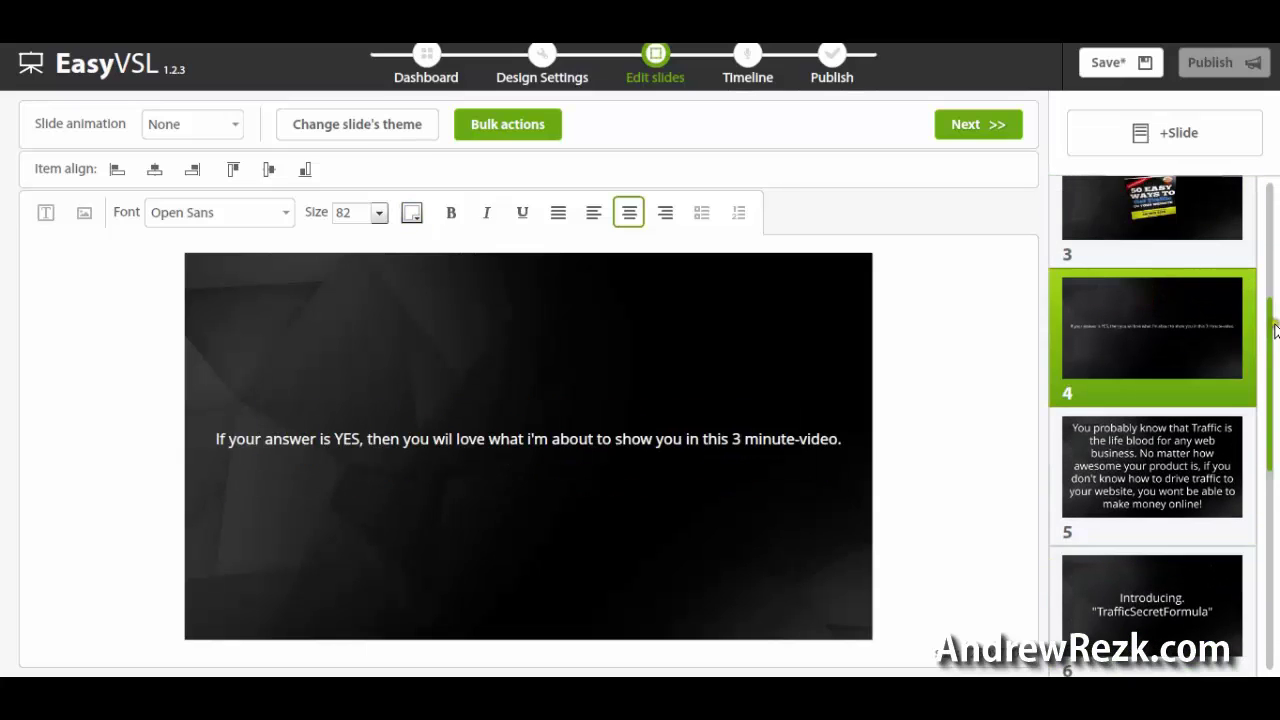
scroll(1268, 333, up, 4)
click(1113, 330)
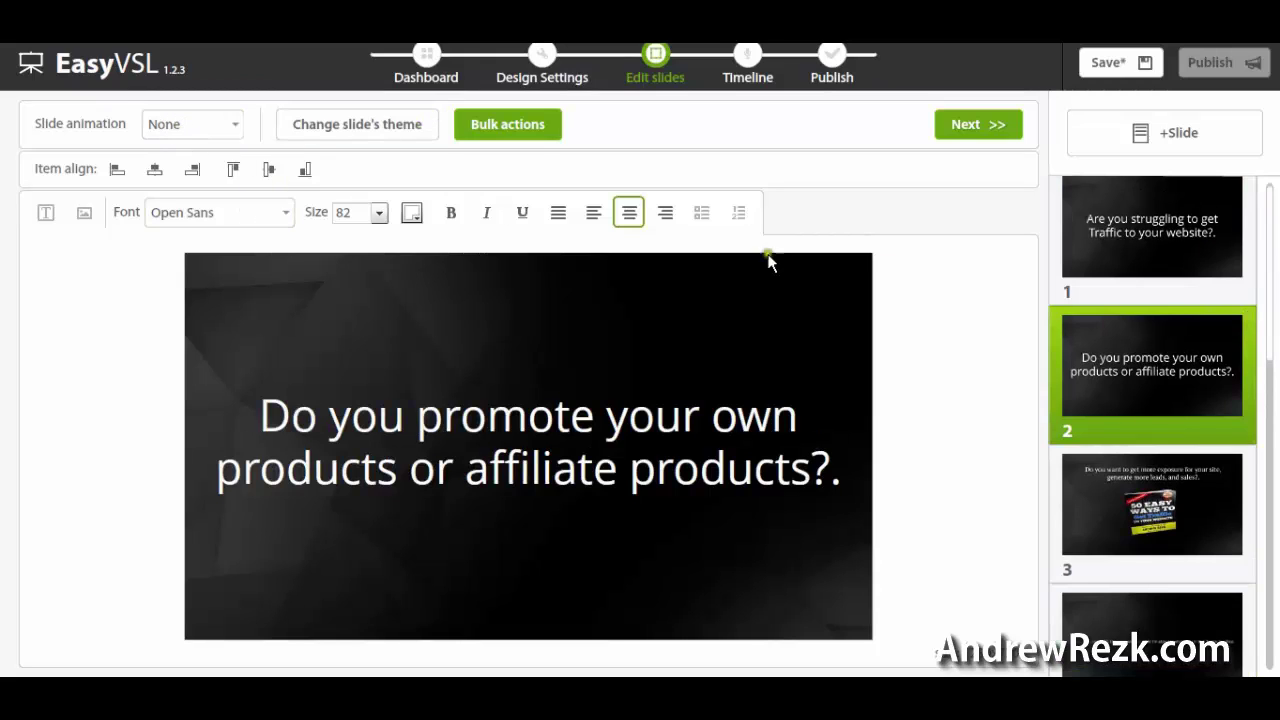
scroll(1250, 271, up, 1)
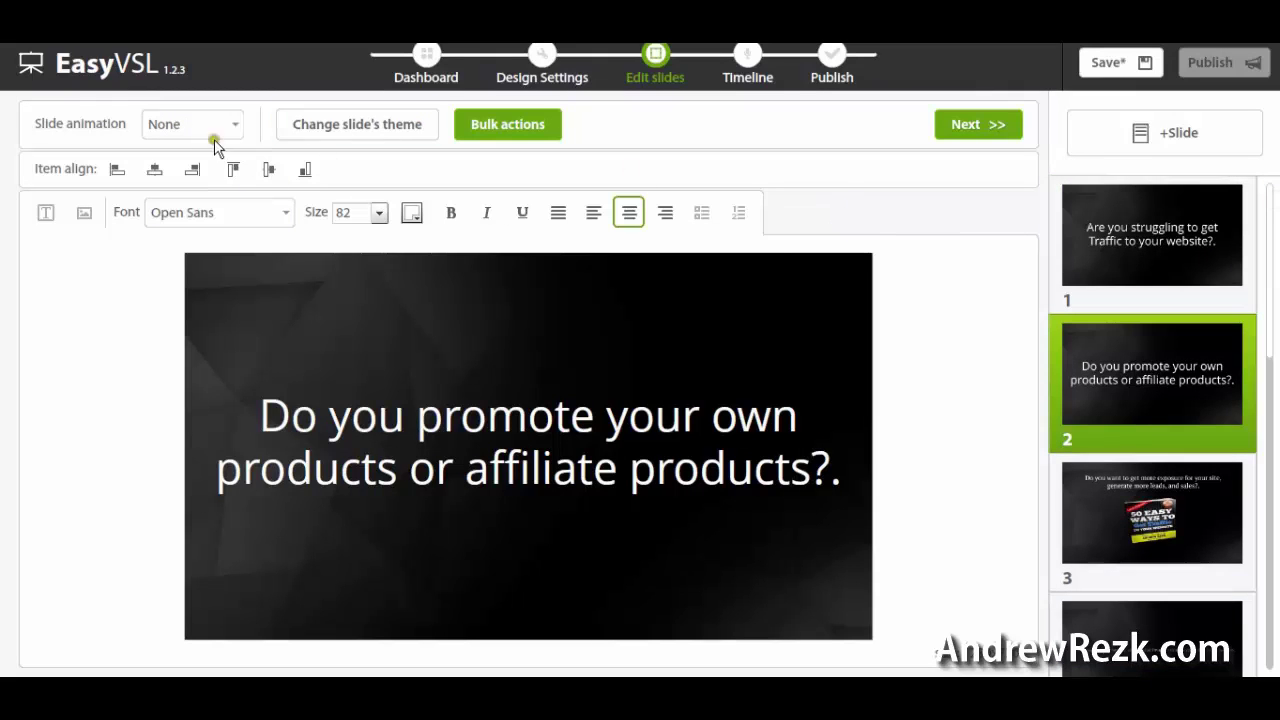
- Set the animation of all slides to Fade using bulk actions, and check it on the individual slides
click(1146, 244)
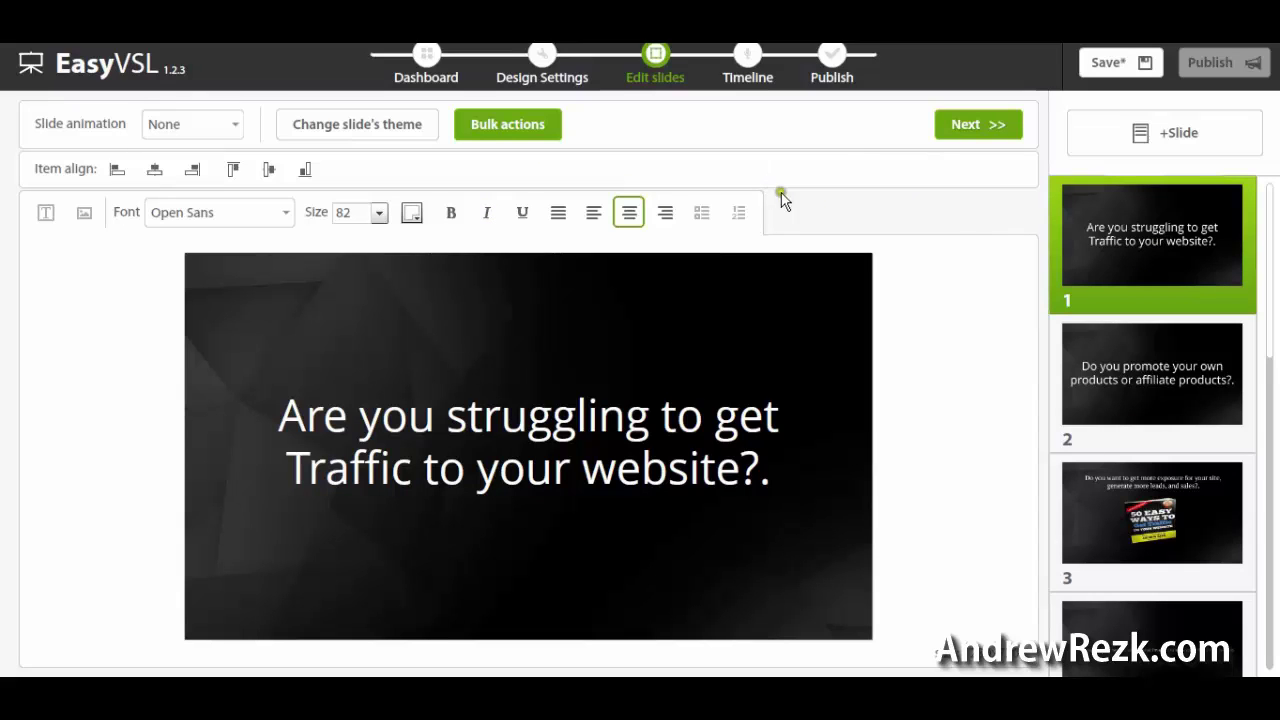
click(214, 134)
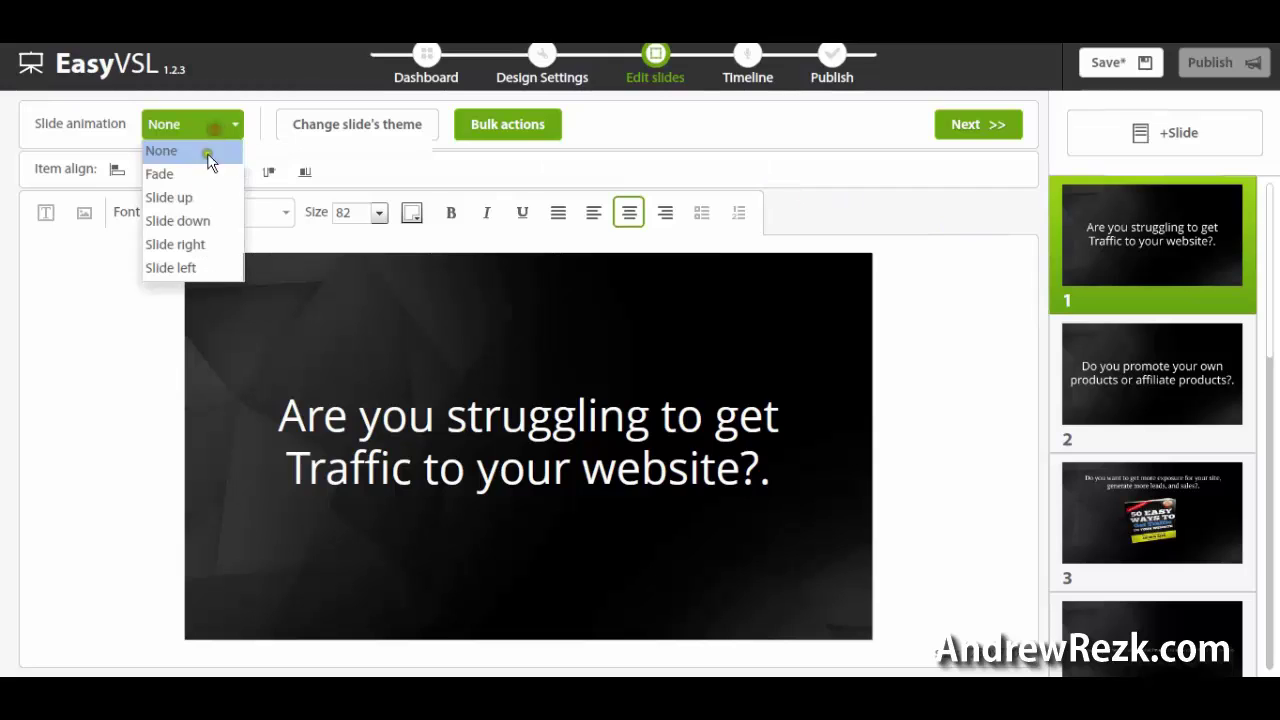
click(175, 176)
click(220, 128)
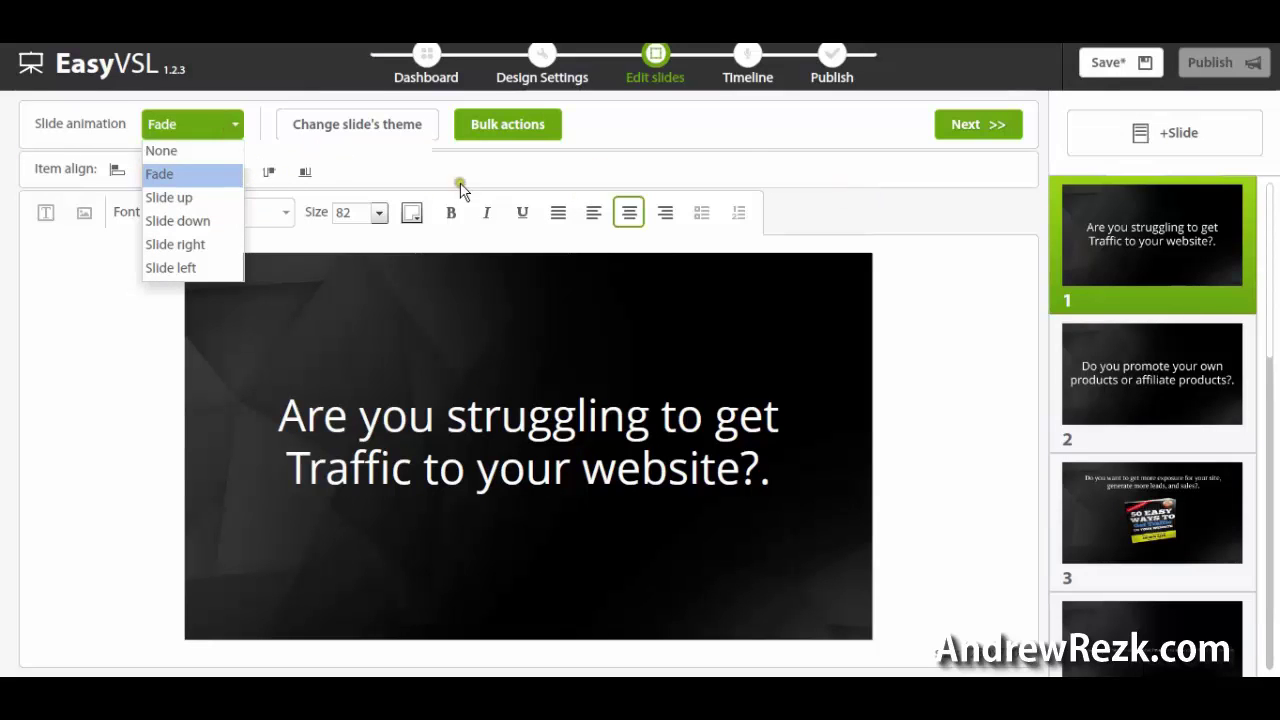
click(747, 165)
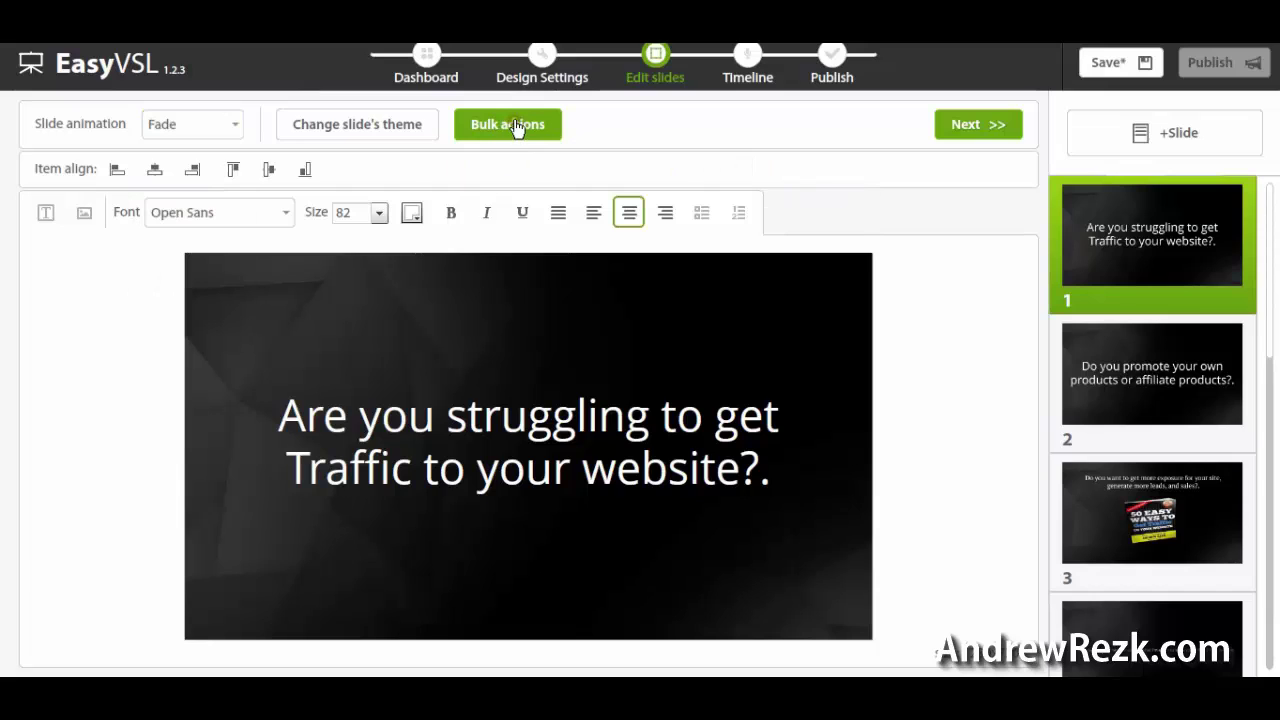
click(224, 130)
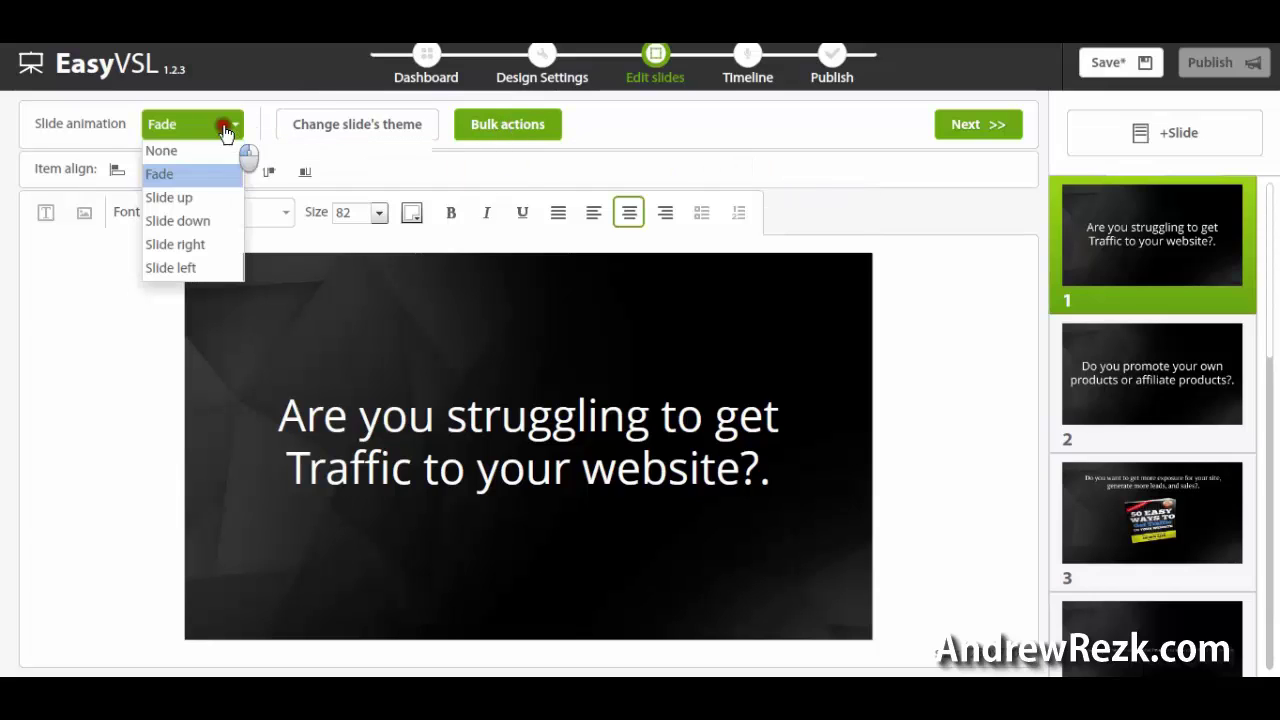
click(169, 171)
click(1133, 386)
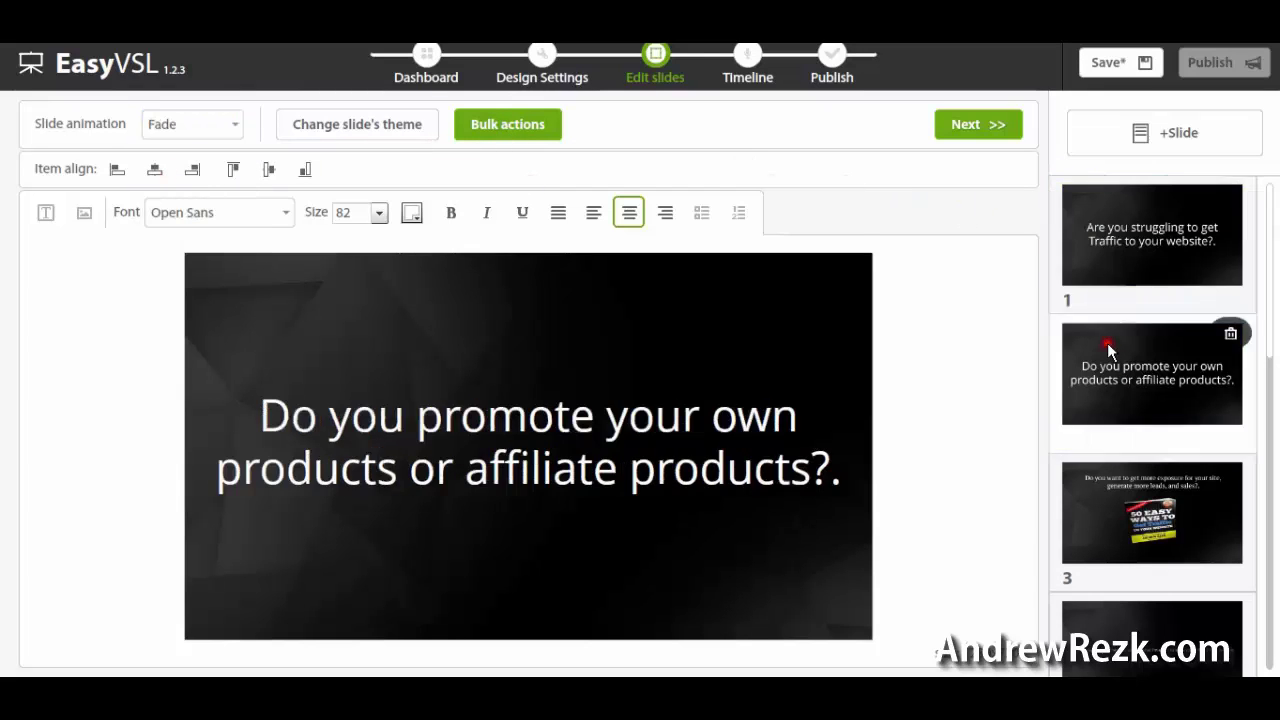
click(1108, 510)
click(1150, 630)
scroll(1160, 520, down, 6)
click(1161, 504)
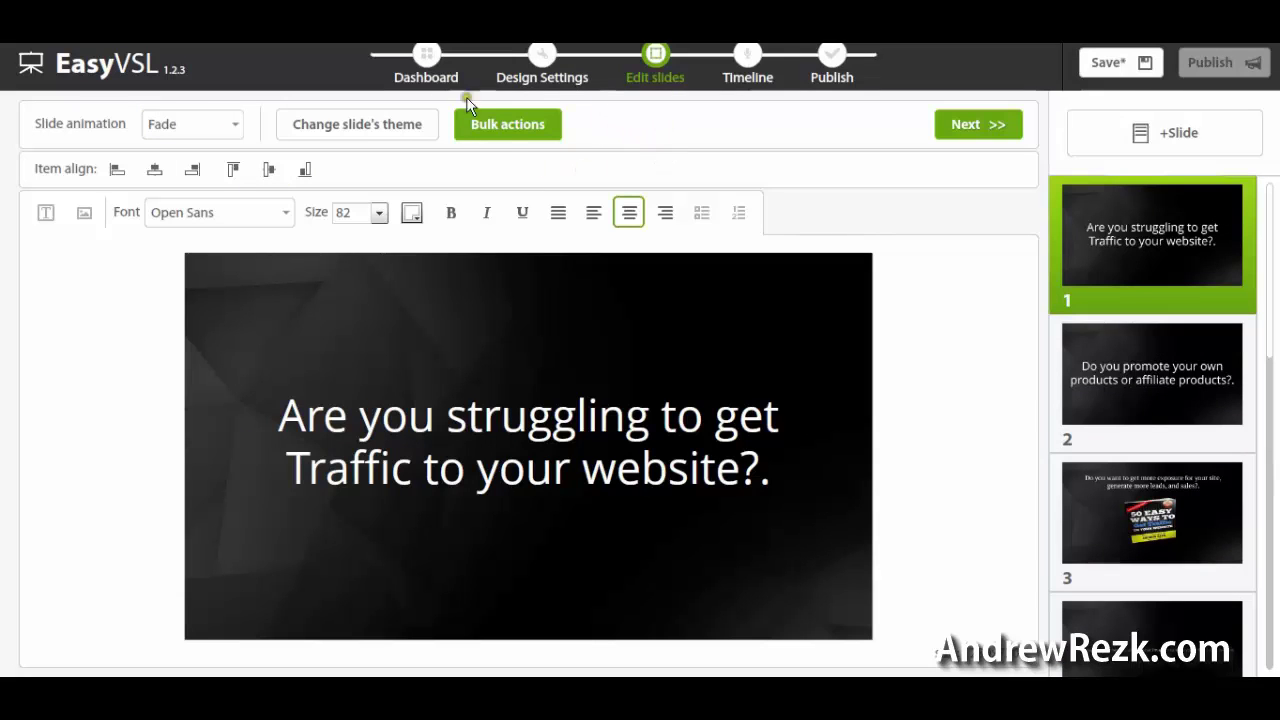
- Turn off bulk actions and set only slide 1's animation to Slide left
click(505, 133)
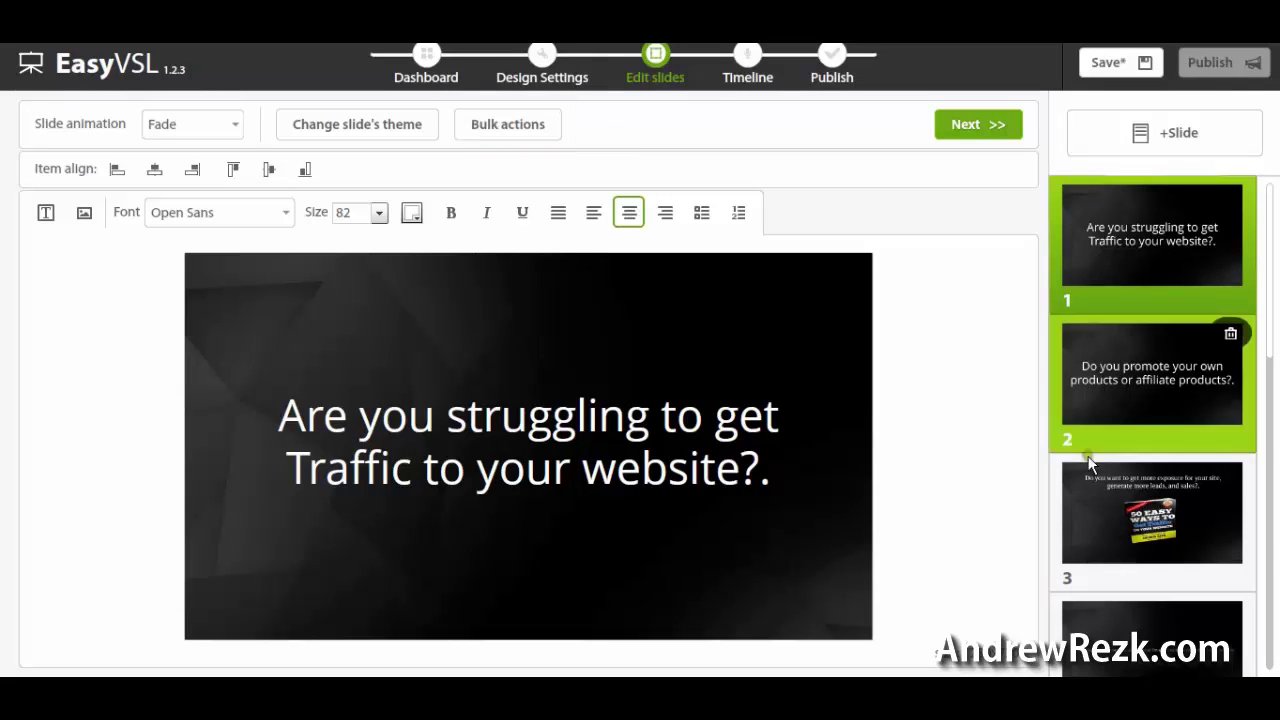
click(240, 125)
click(223, 126)
click(1152, 373)
click(1137, 244)
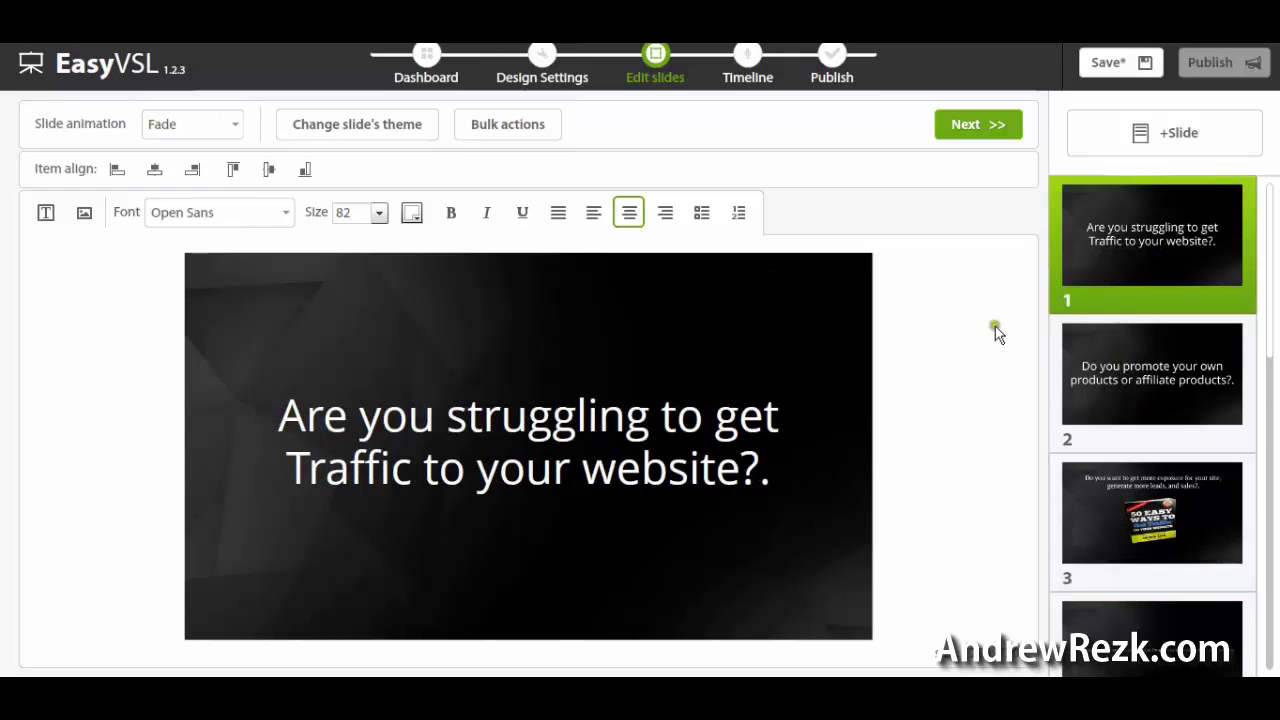
click(213, 124)
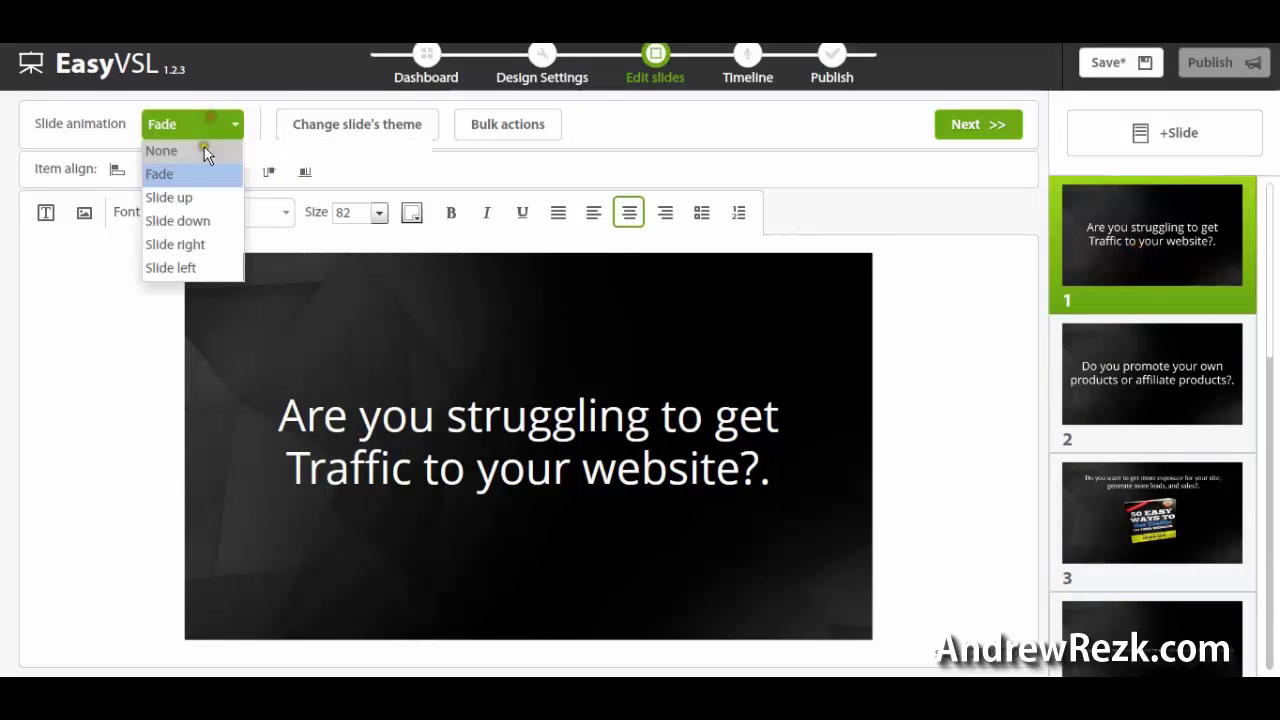
click(179, 268)
- Set slide 2's animation to Slide up
click(1109, 372)
click(213, 126)
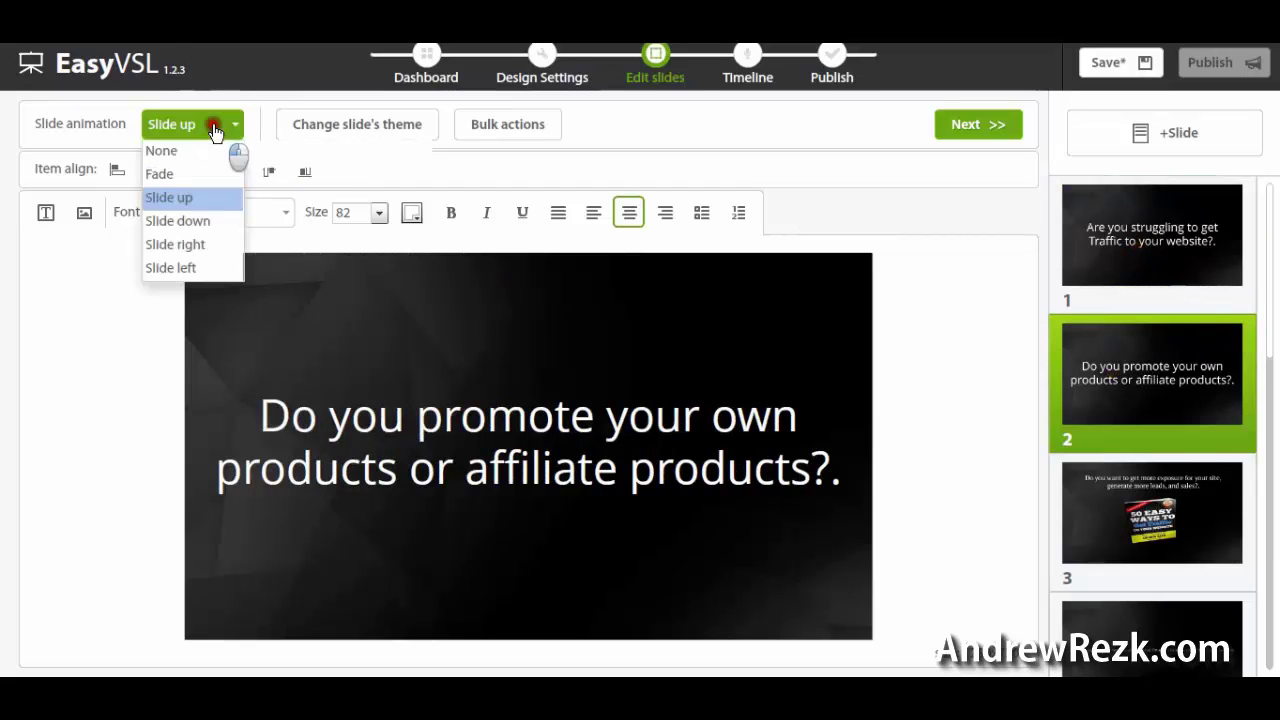
click(193, 199)
- Set slide 4's animation to Slide down, and check the animations assigned to slides 1 to 3
click(1133, 495)
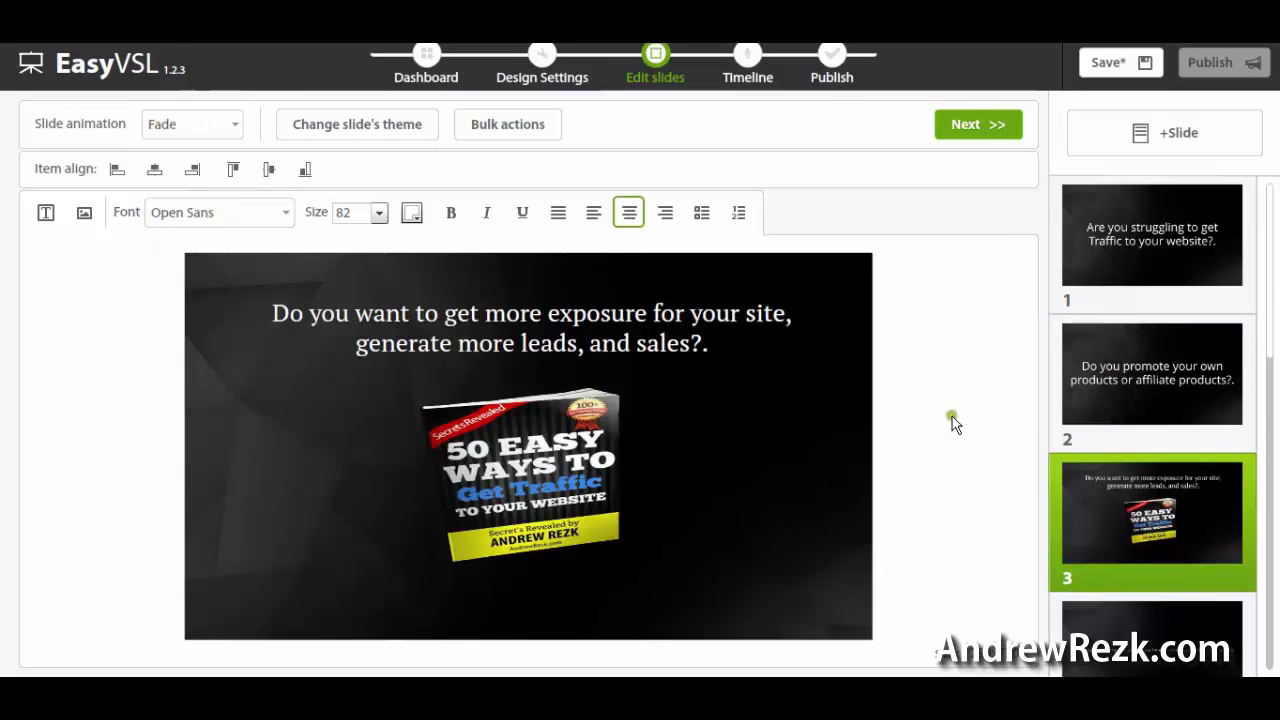
click(1231, 610)
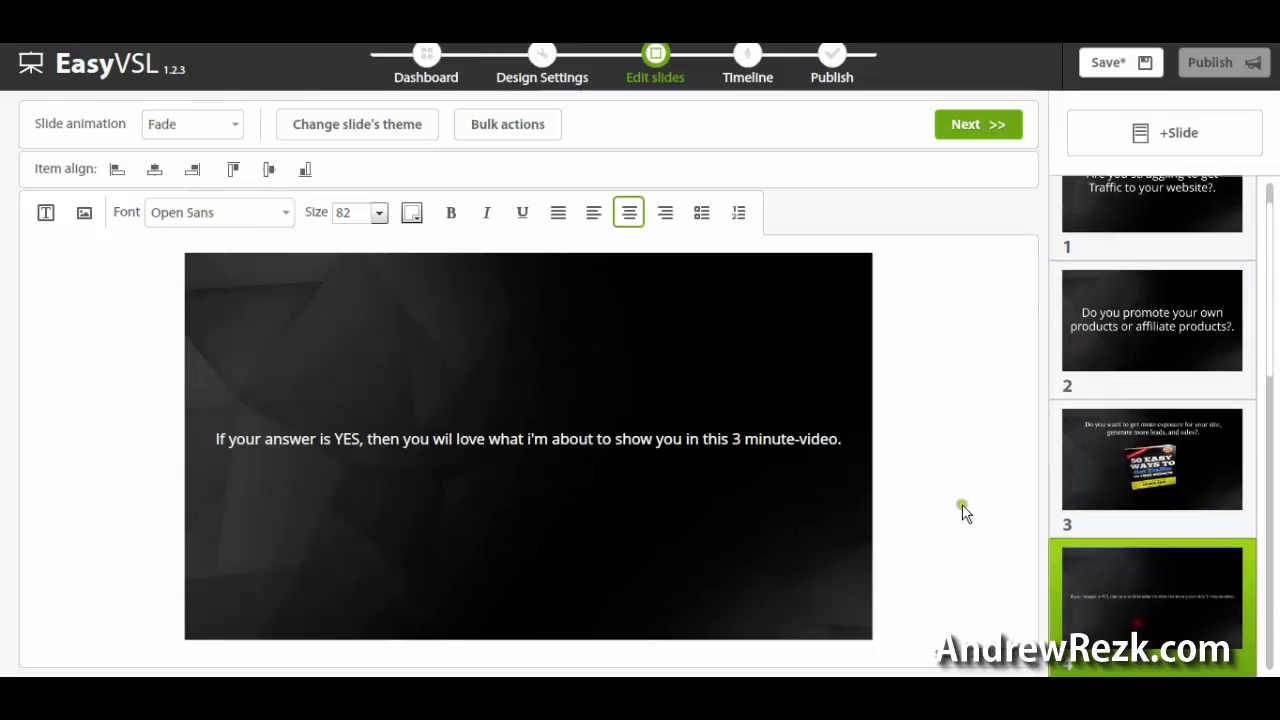
click(231, 125)
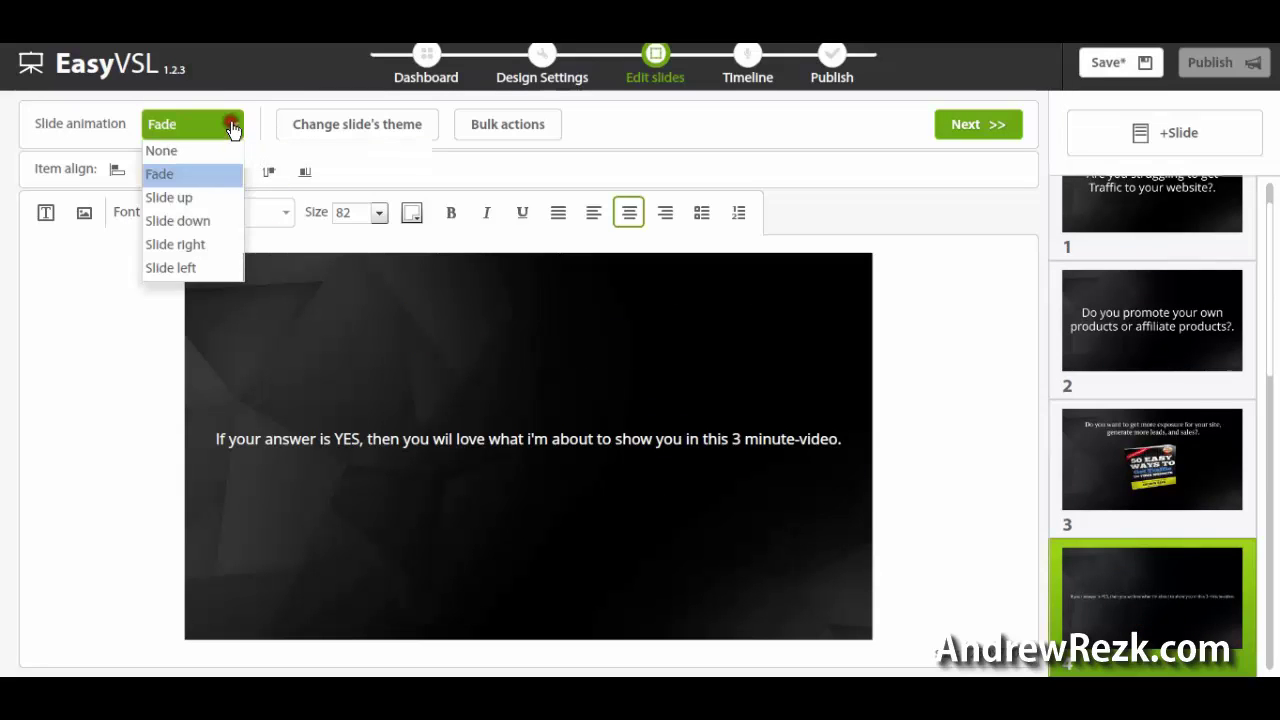
click(179, 221)
click(1139, 462)
click(1166, 322)
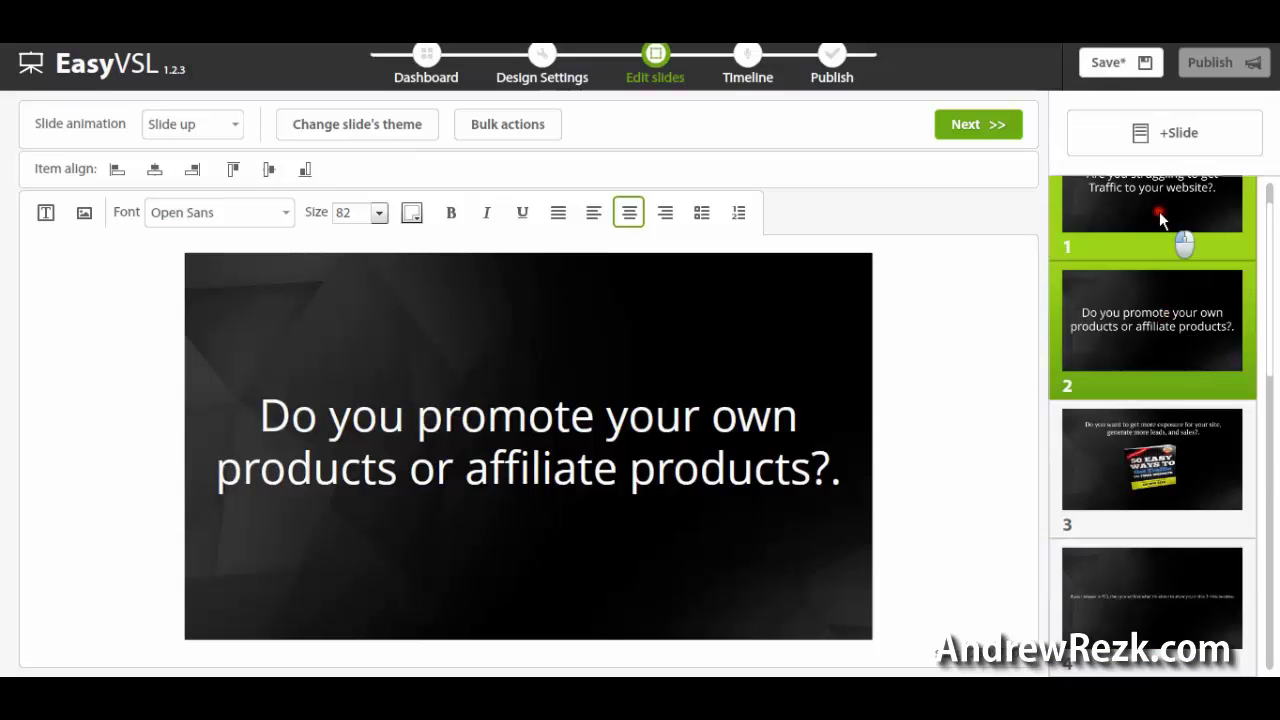
click(1159, 218)
click(1066, 378)
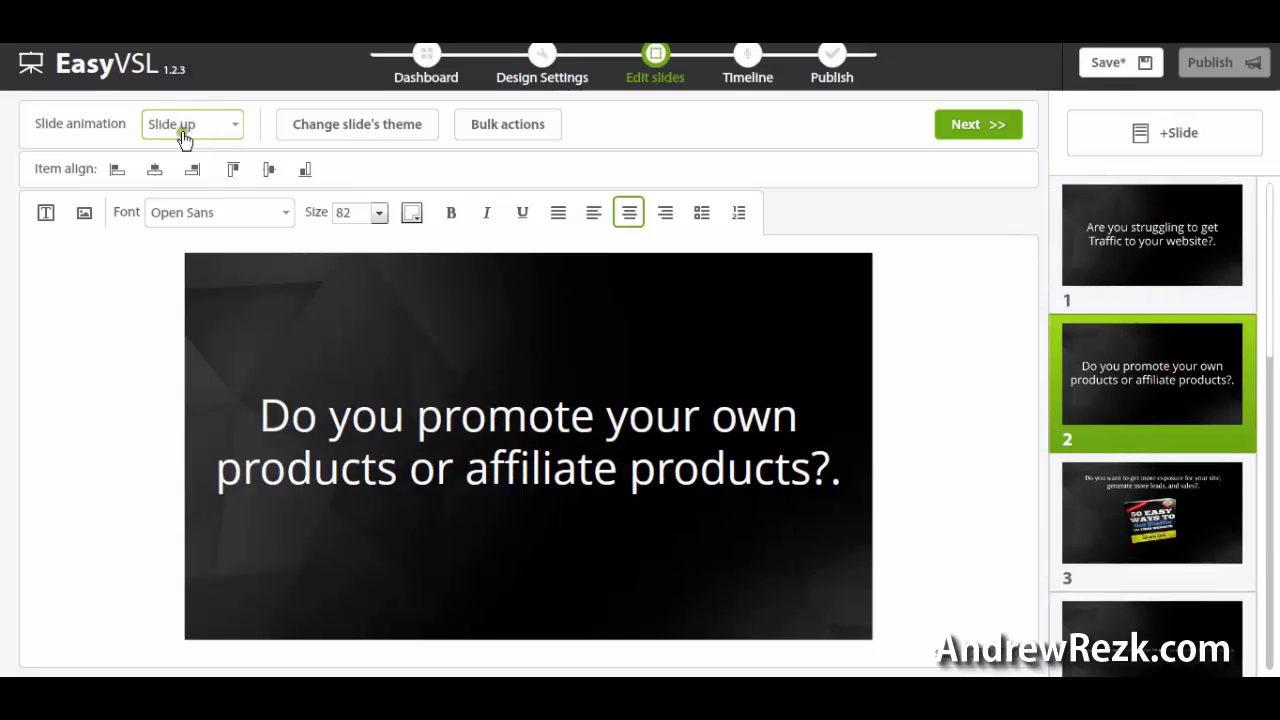
click(1275, 290)
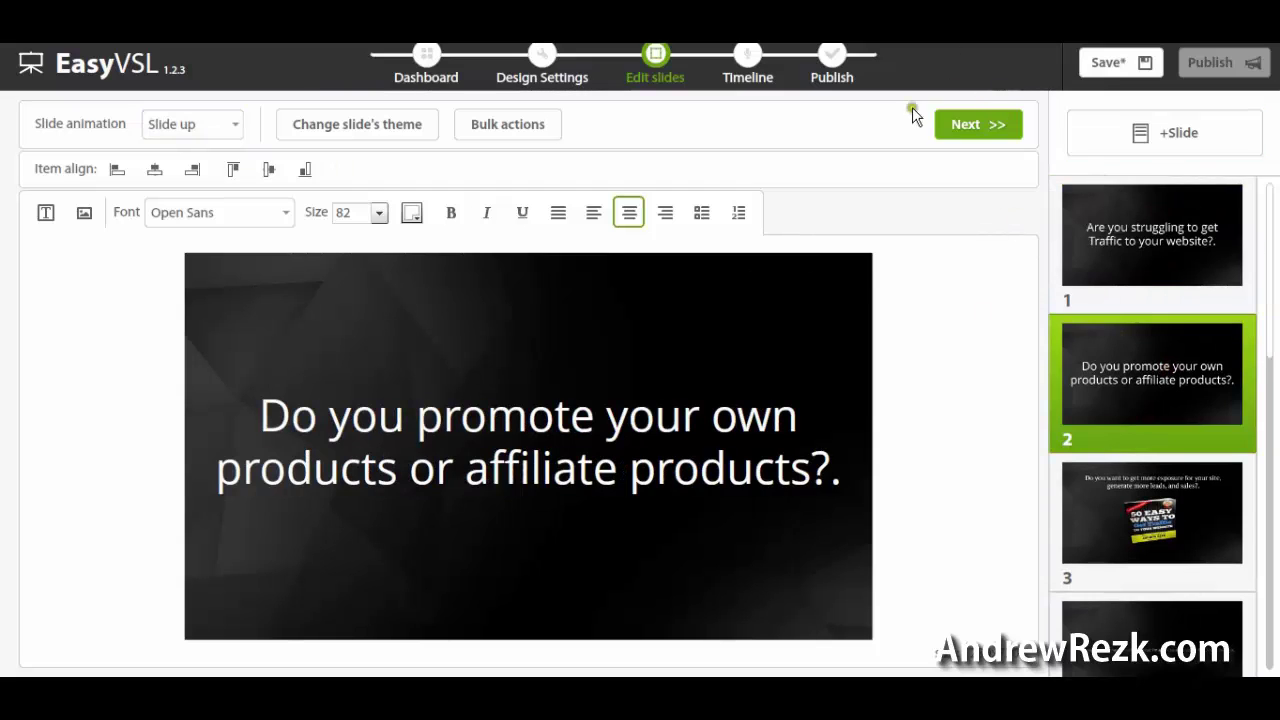
- Go on to the timeline and add Secret_Conversations.mp3 from the TrafficSecretFormula.com folder as the audio track
click(966, 124)
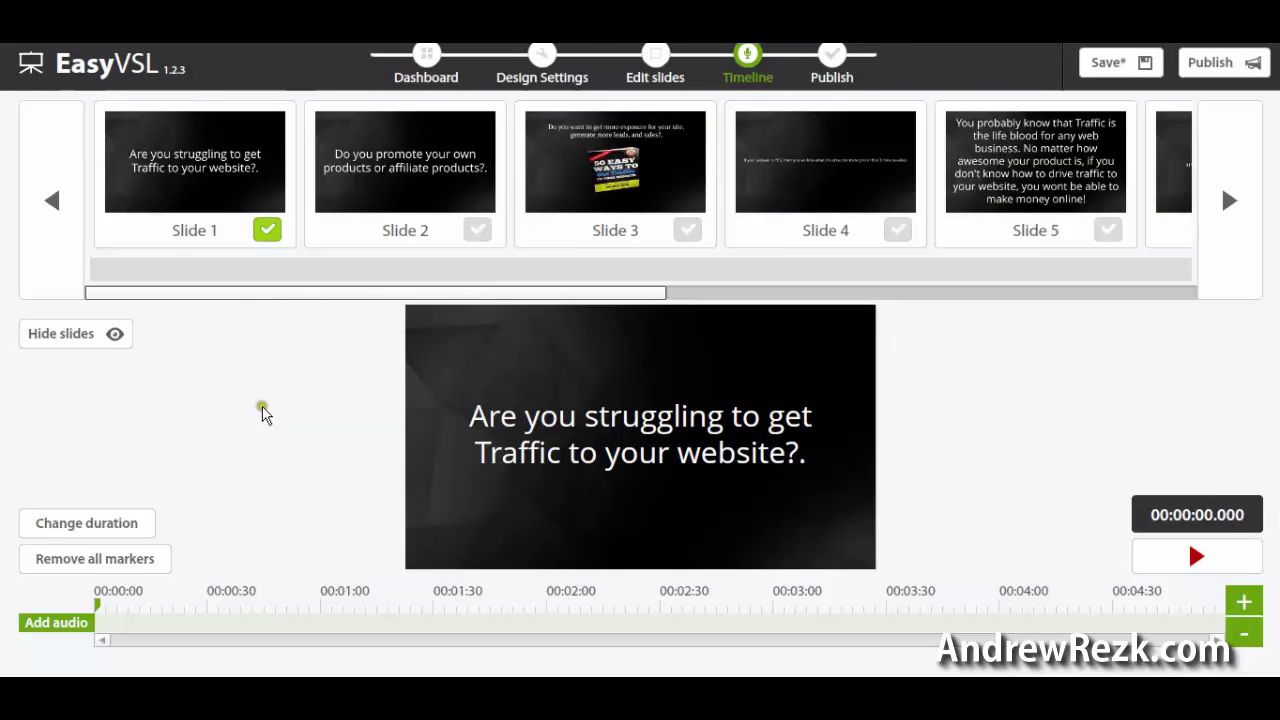
drag(497, 293, 249, 292)
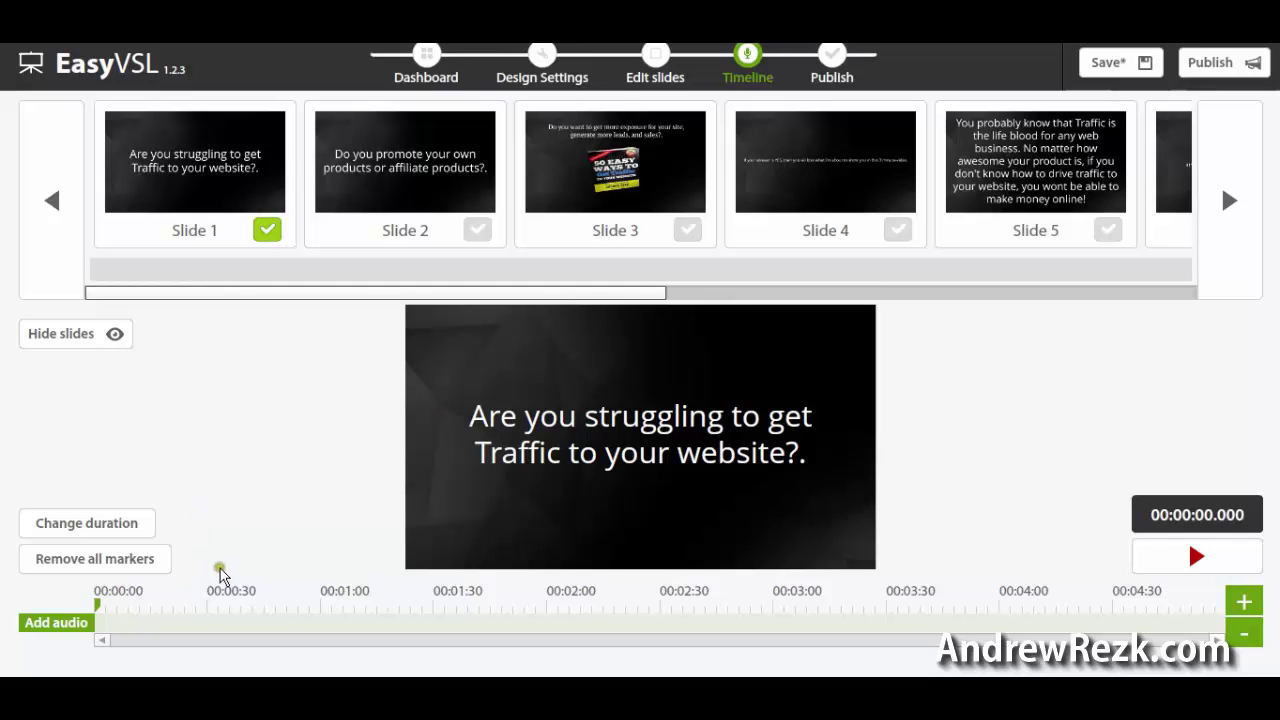
click(69, 632)
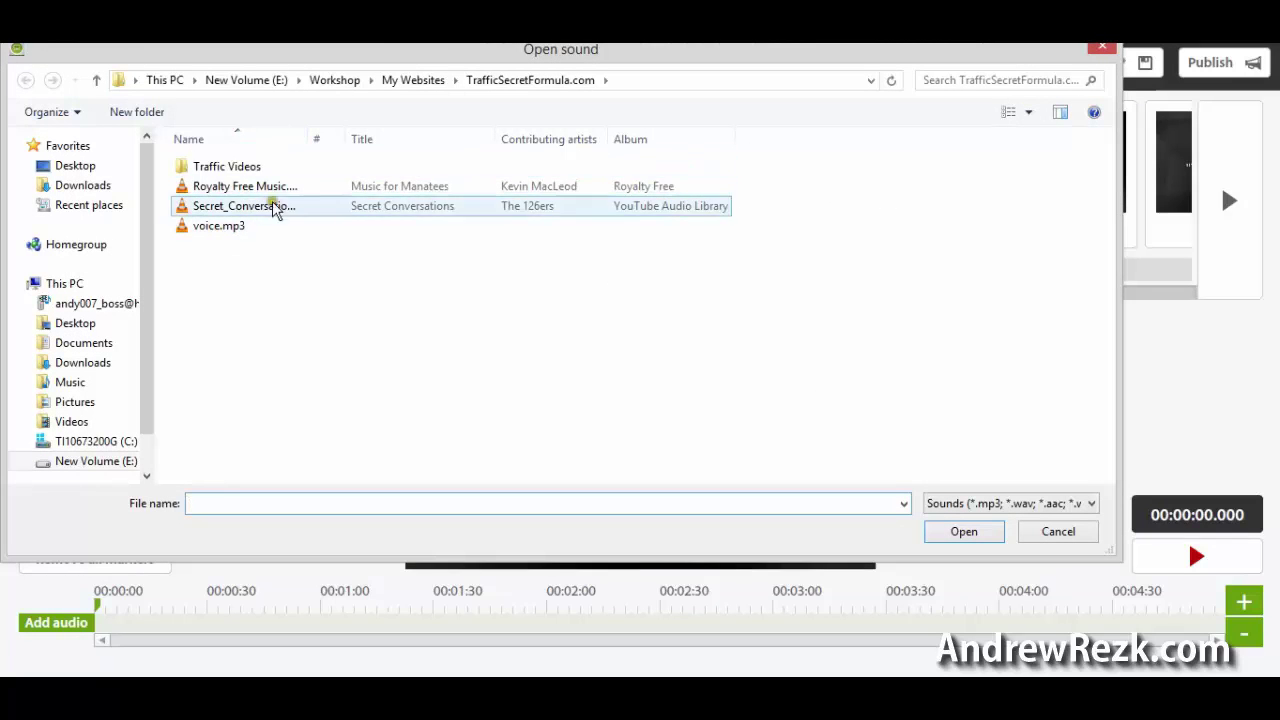
drag(307, 140, 549, 140)
double_click(224, 214)
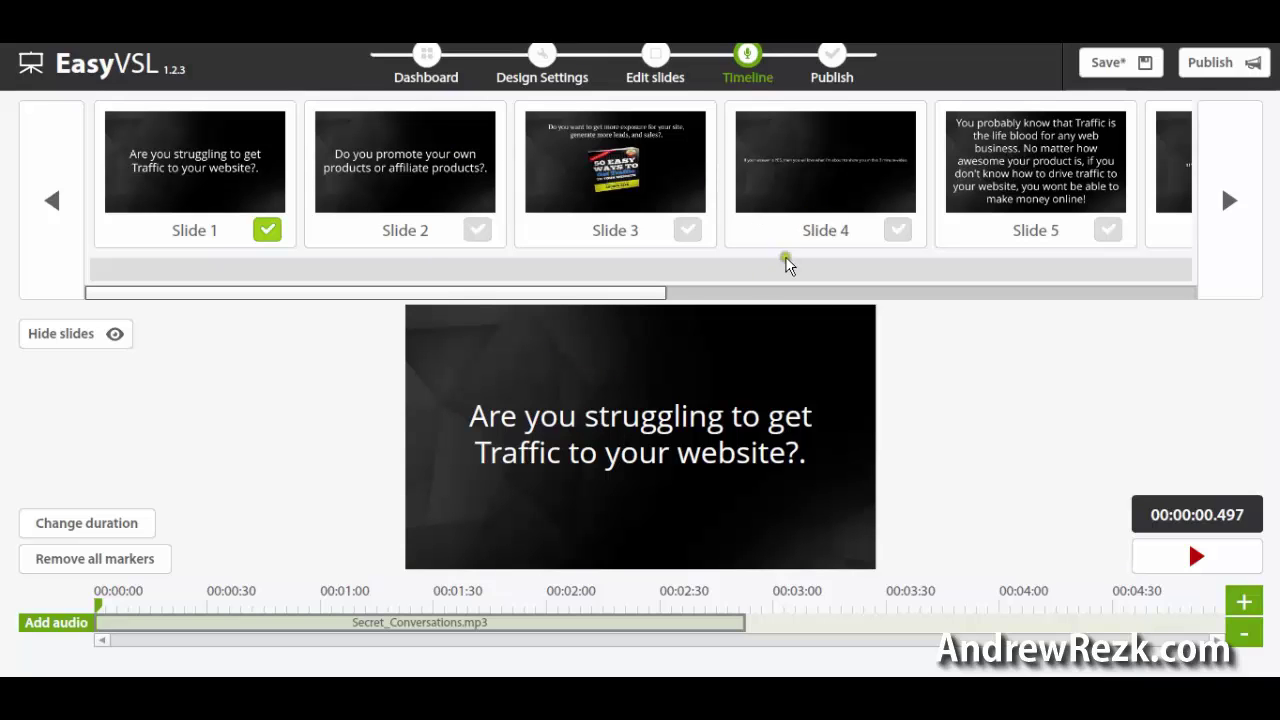
- Play the timeline from the start and mark slide 2 to appear at 00:11
drag(423, 294, 323, 290)
click(1203, 560)
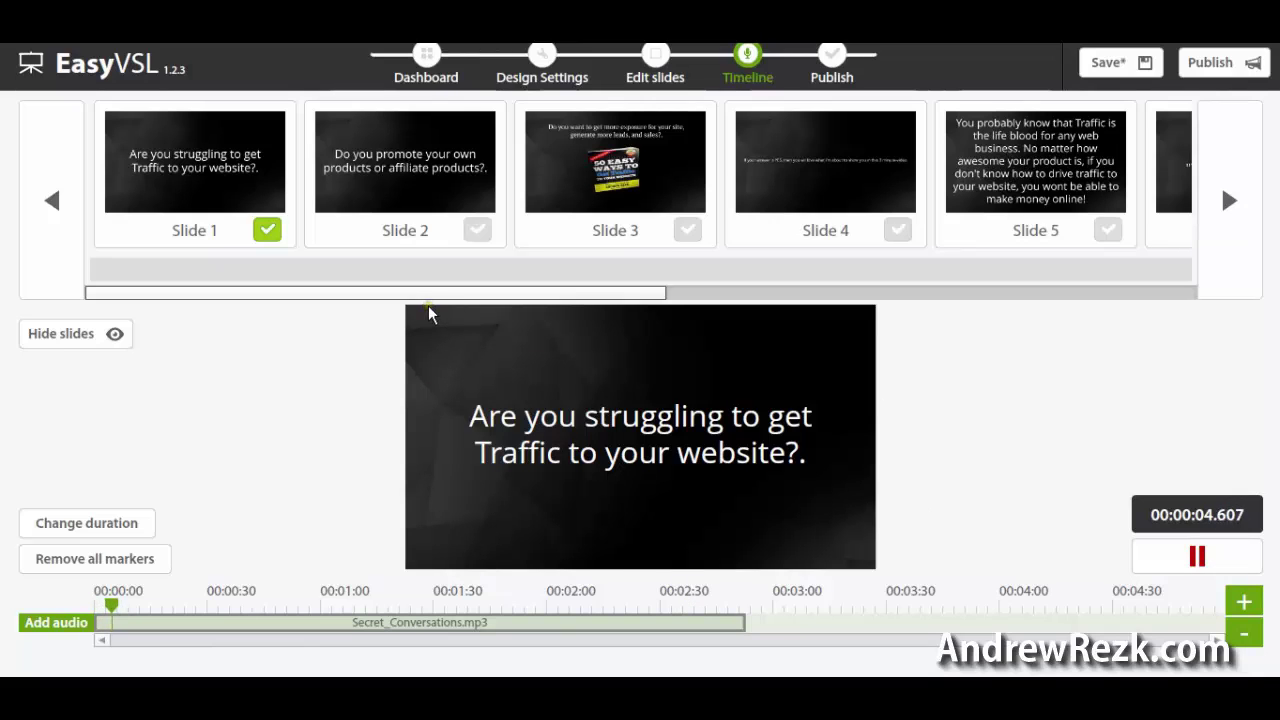
click(466, 236)
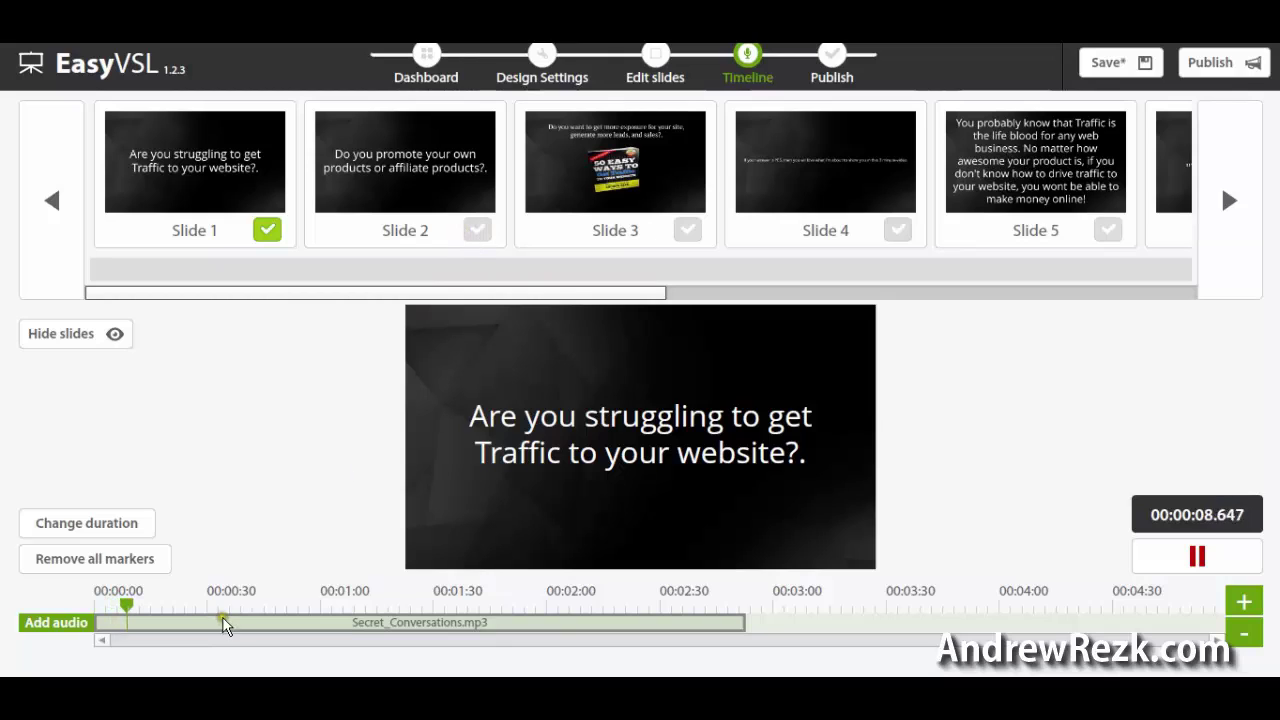
click(478, 230)
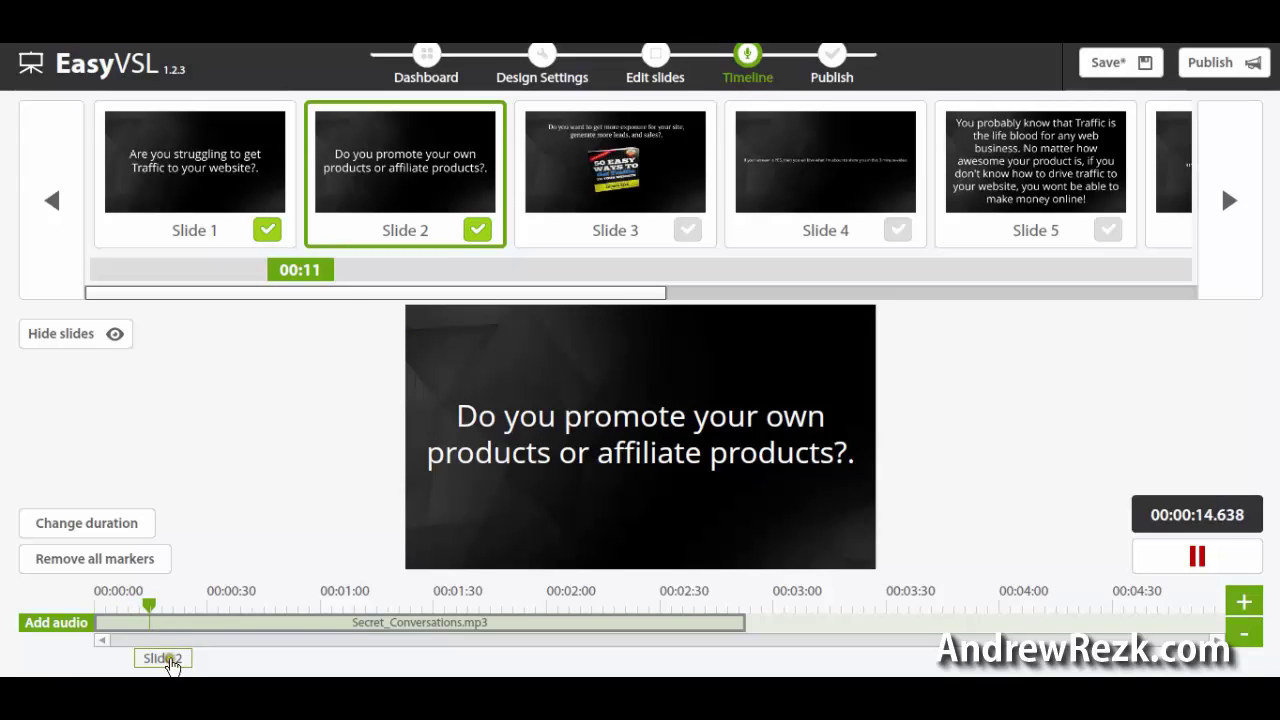
- Mark slide 3 at 00:22, slide 4 at 00:29 and slide 5 at 00:34 during playback, and pause the timeline
drag(626, 302, 670, 295)
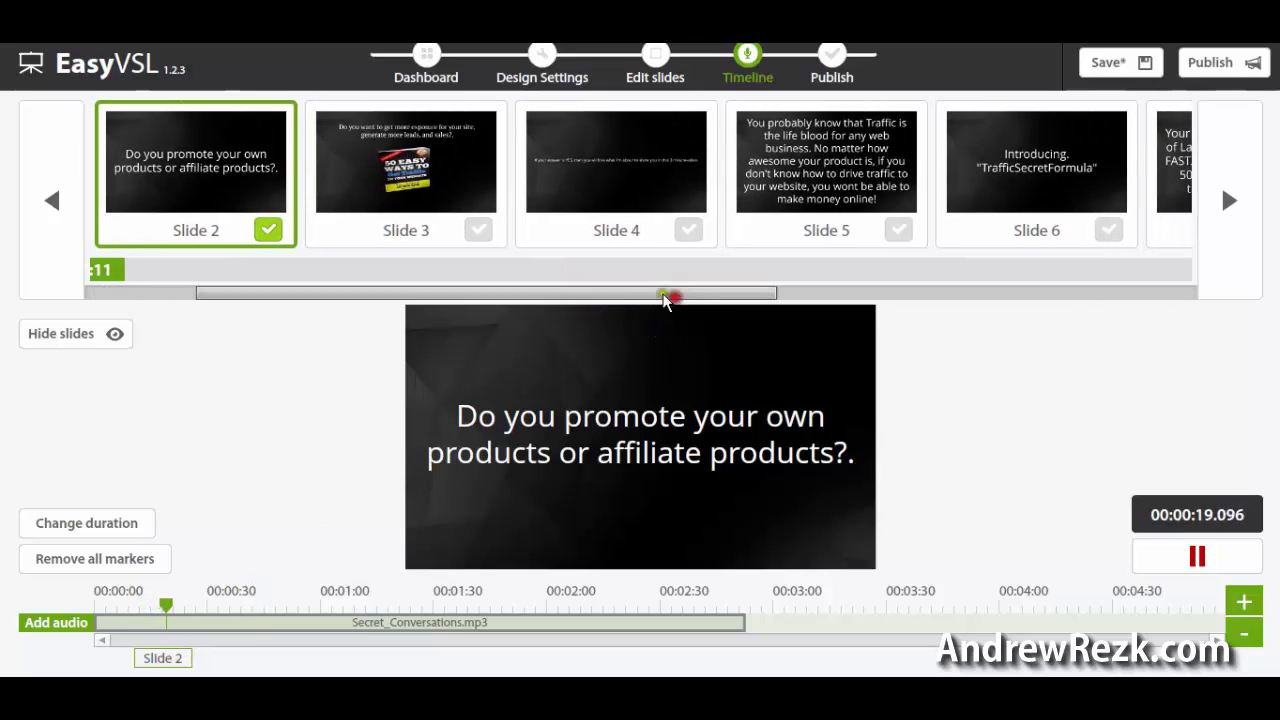
click(480, 232)
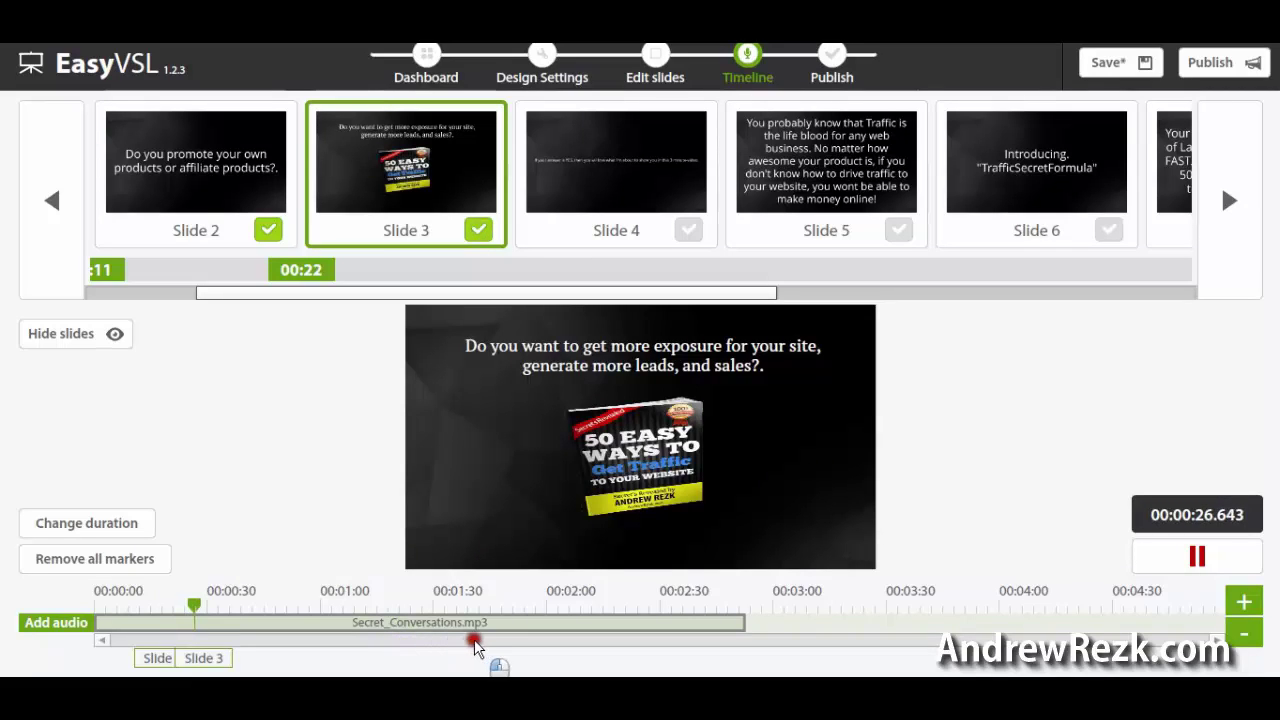
click(688, 231)
drag(740, 293, 835, 293)
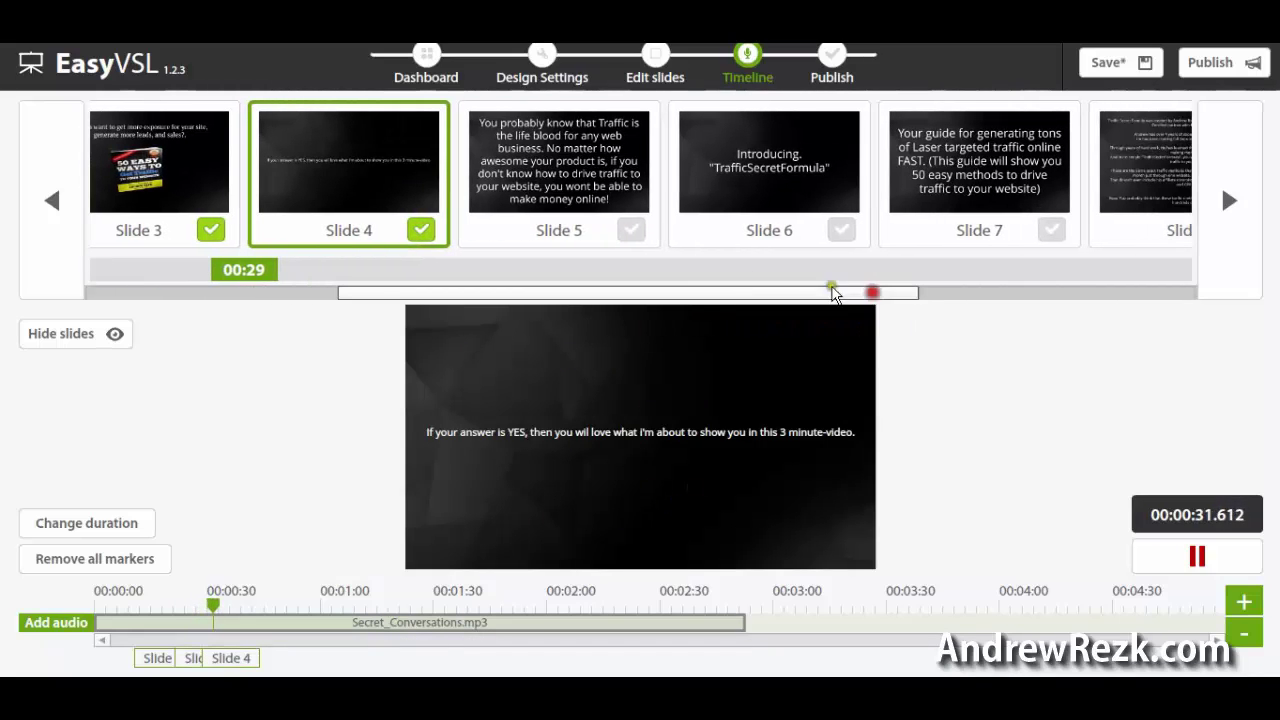
click(636, 231)
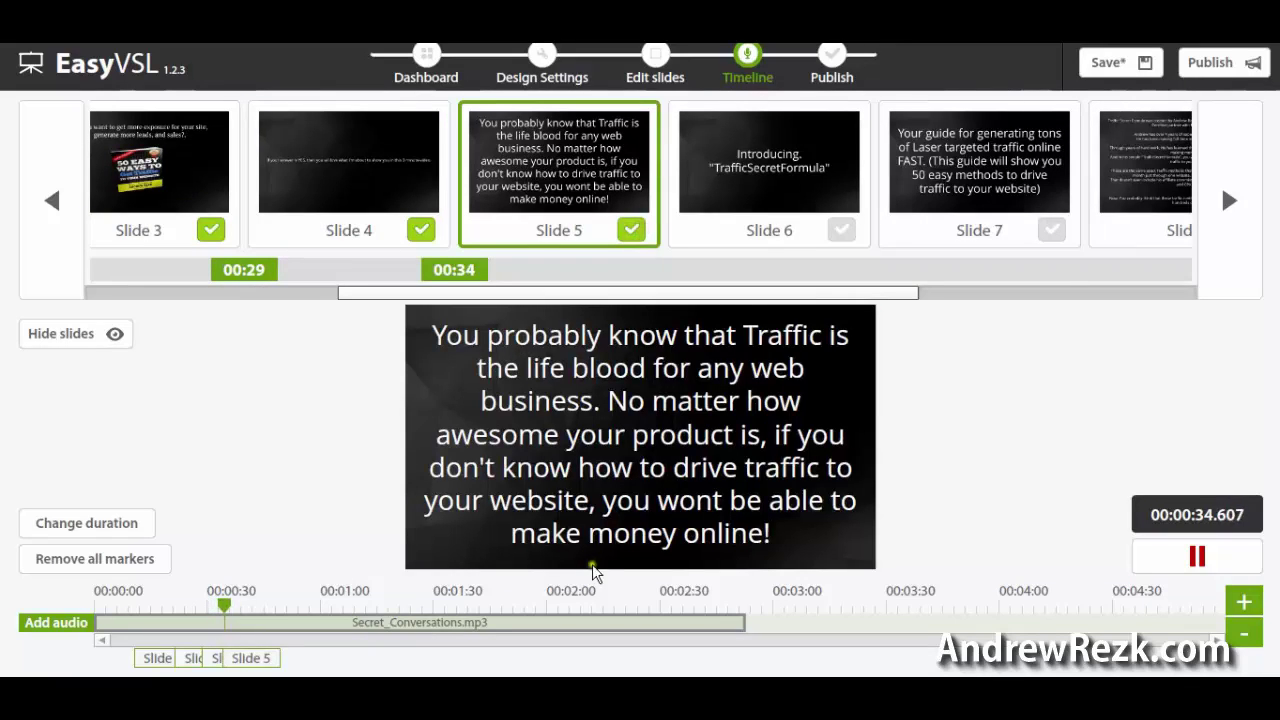
click(1197, 556)
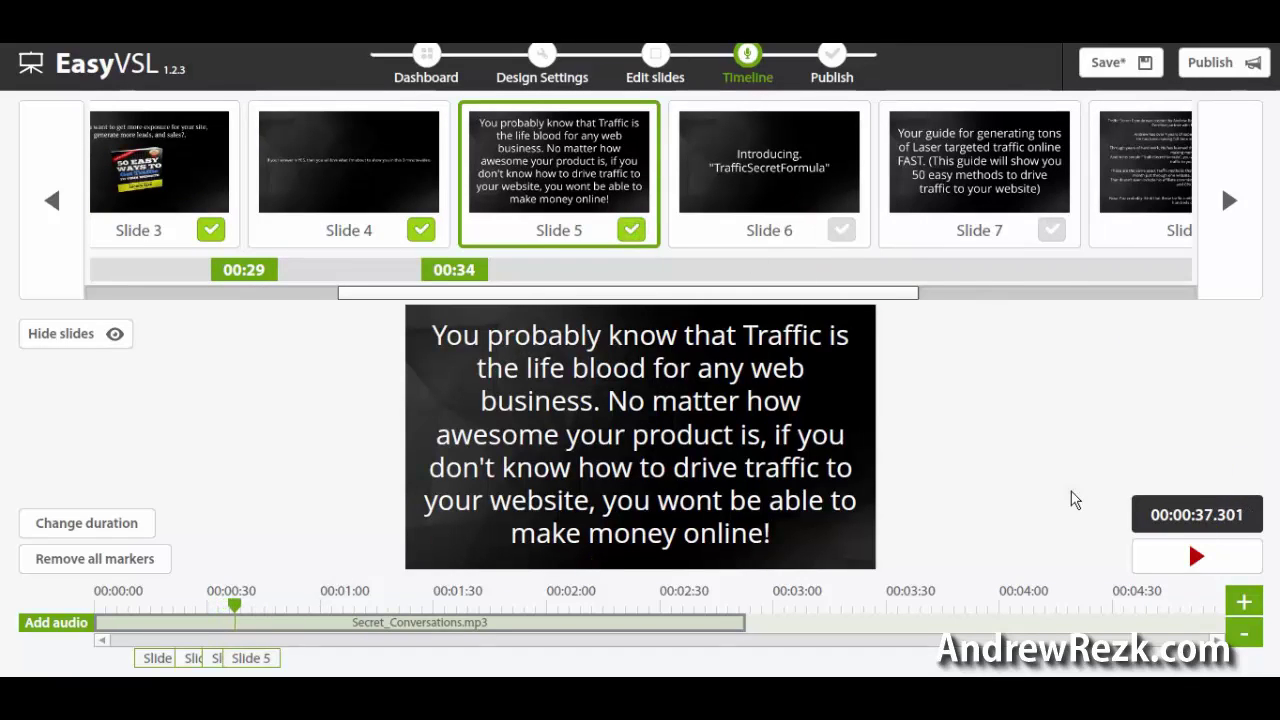
- Move slide 5's marker on the timeline to 00:43
click(1244, 602)
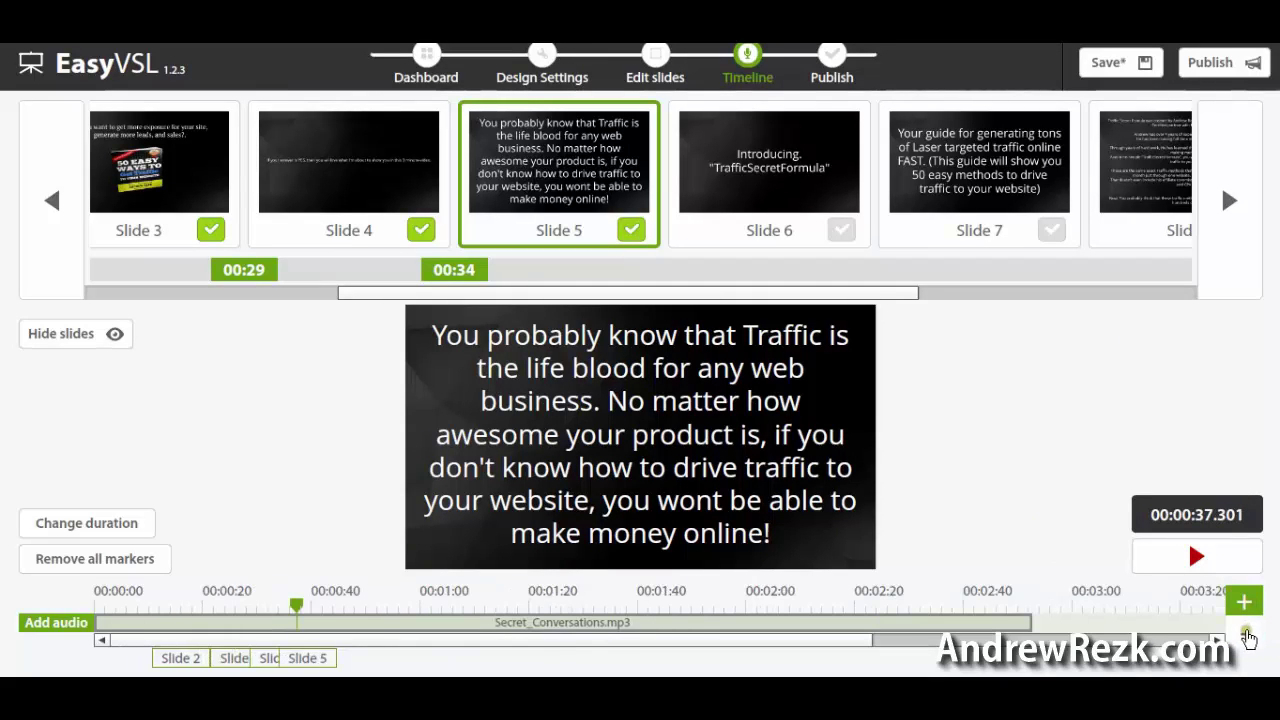
click(1245, 634)
click(1245, 634)
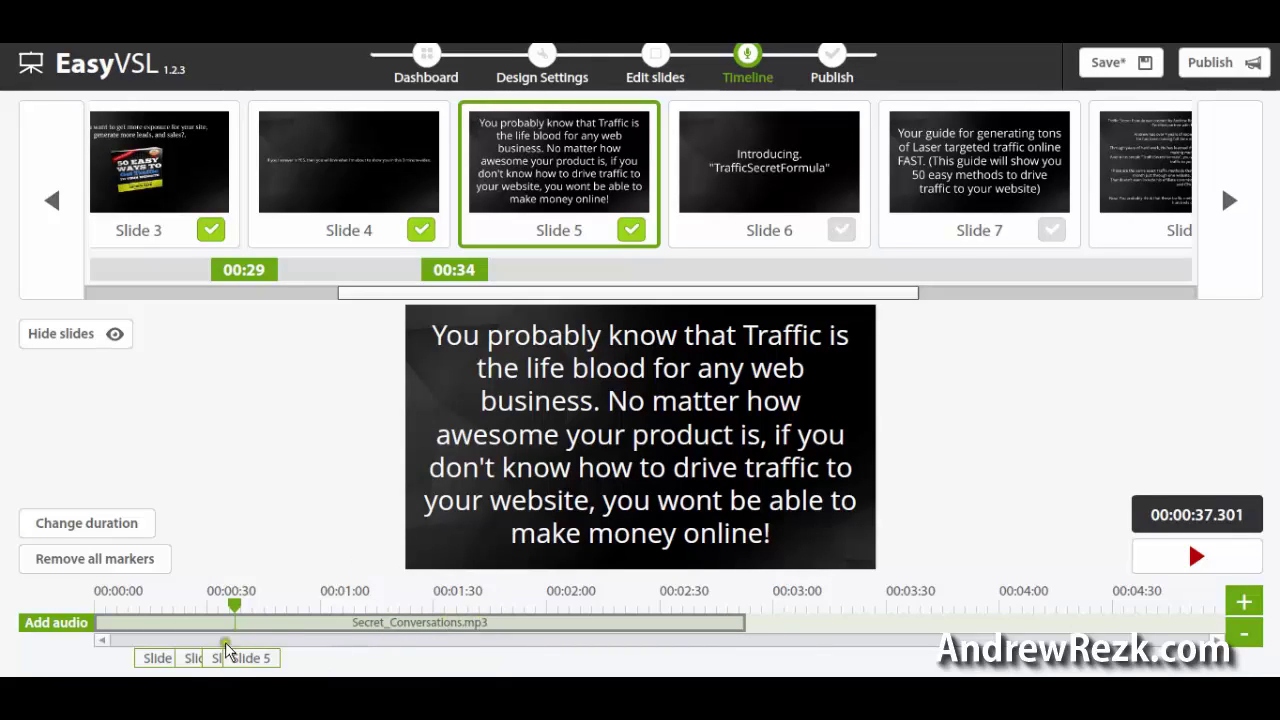
click(260, 661)
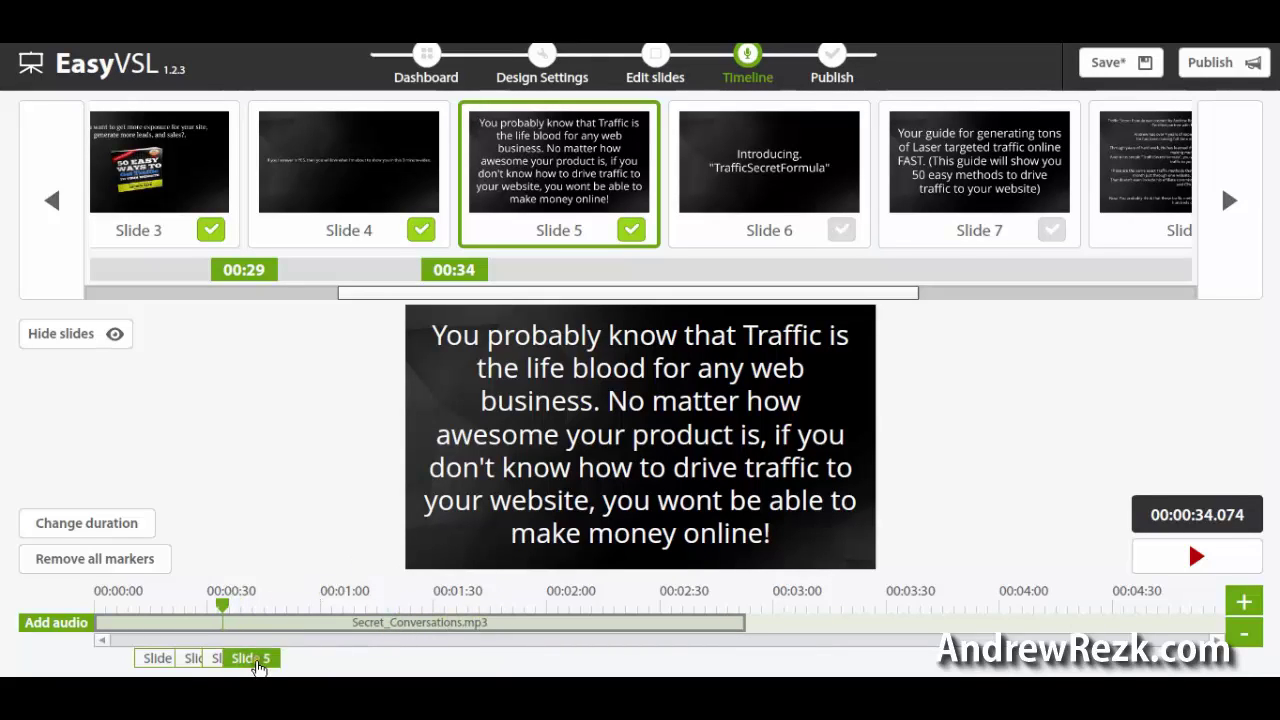
drag(257, 665, 289, 660)
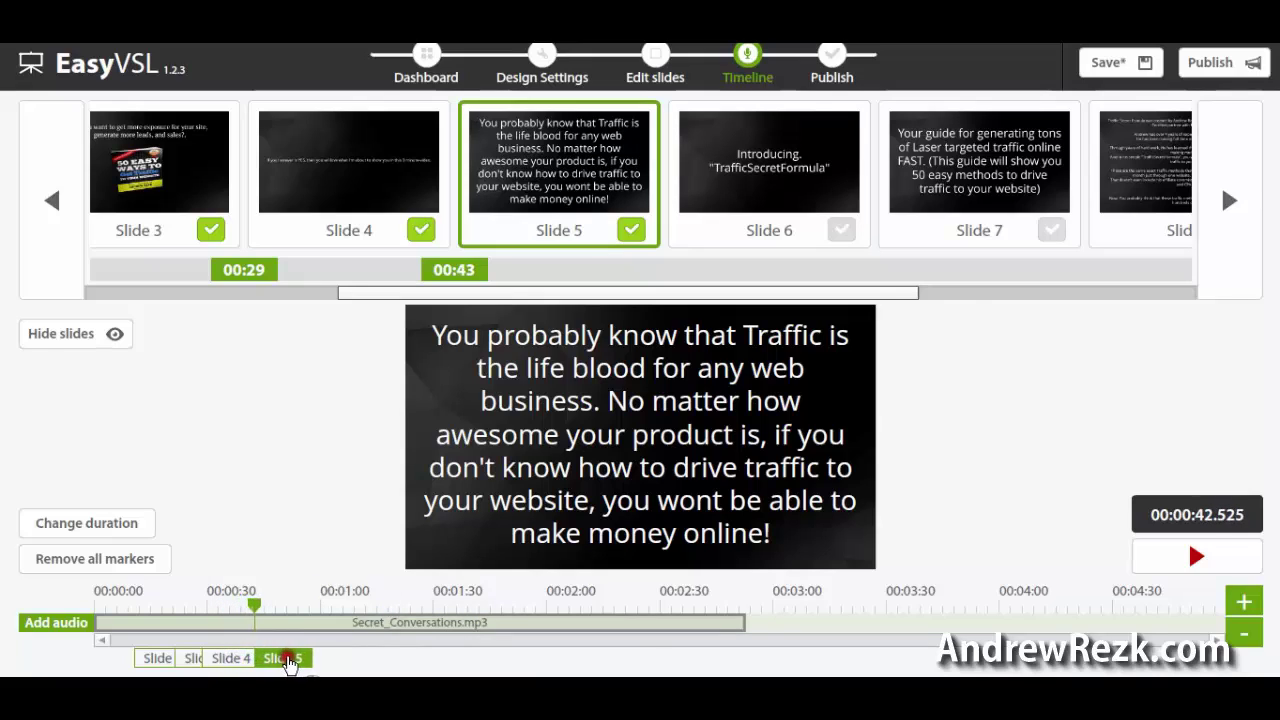
- Remove slide 5's marker and add it again at slide 4's position, 00:29
click(242, 662)
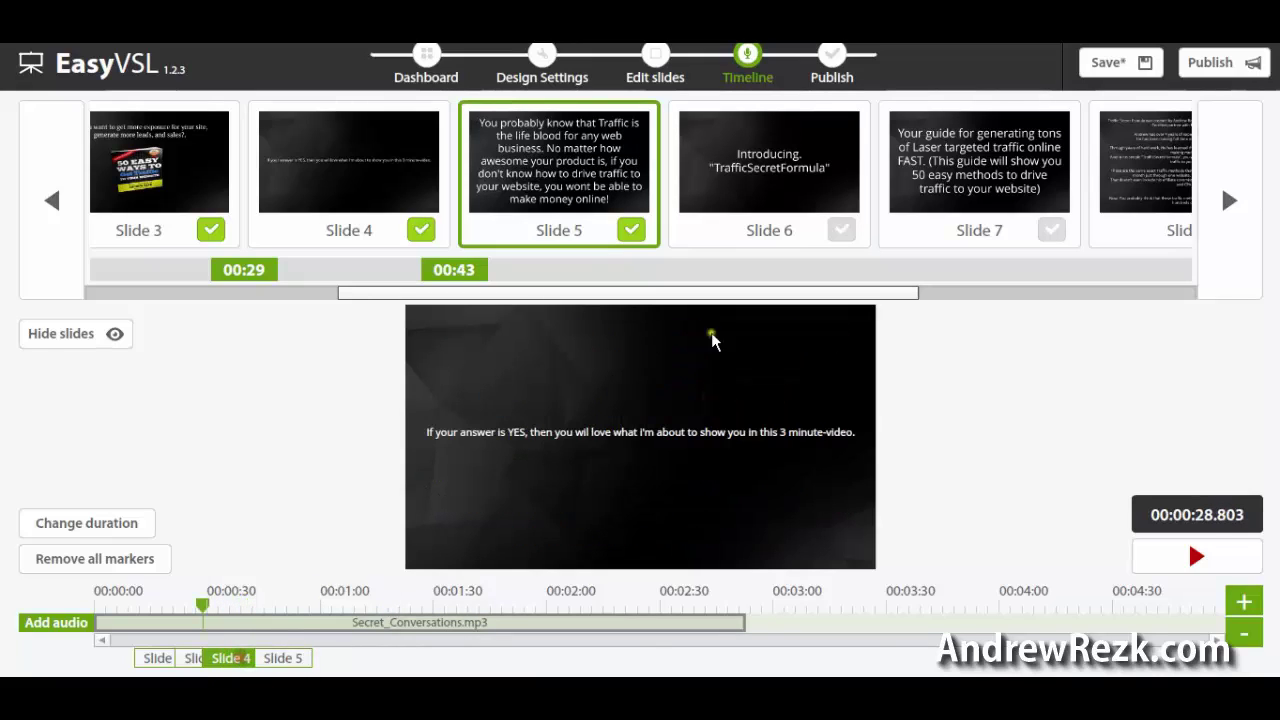
click(632, 231)
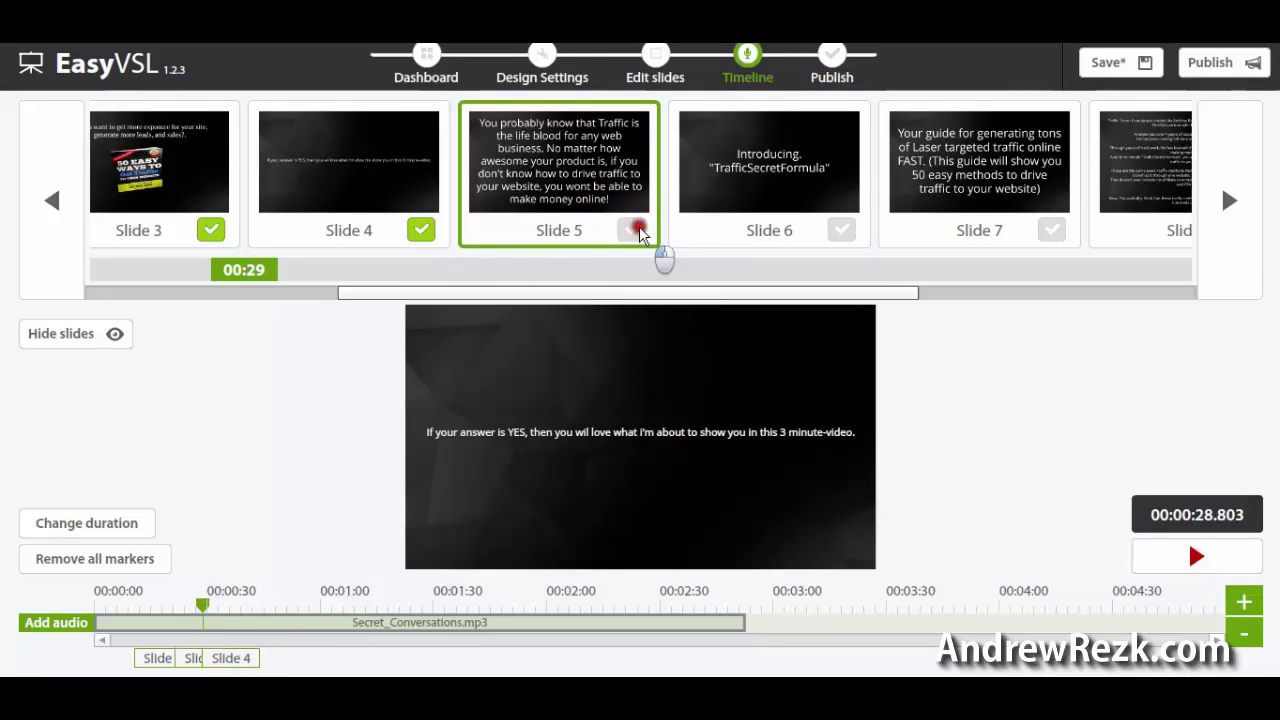
click(632, 231)
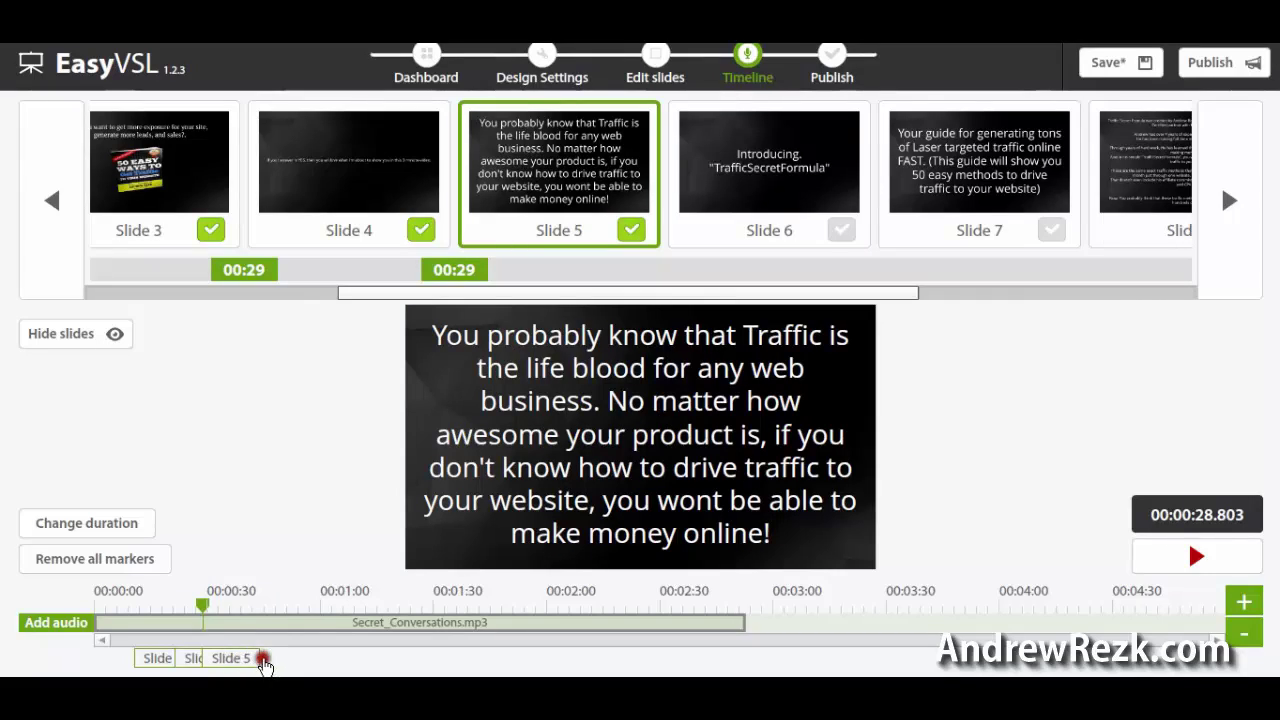
drag(624, 630, 512, 632)
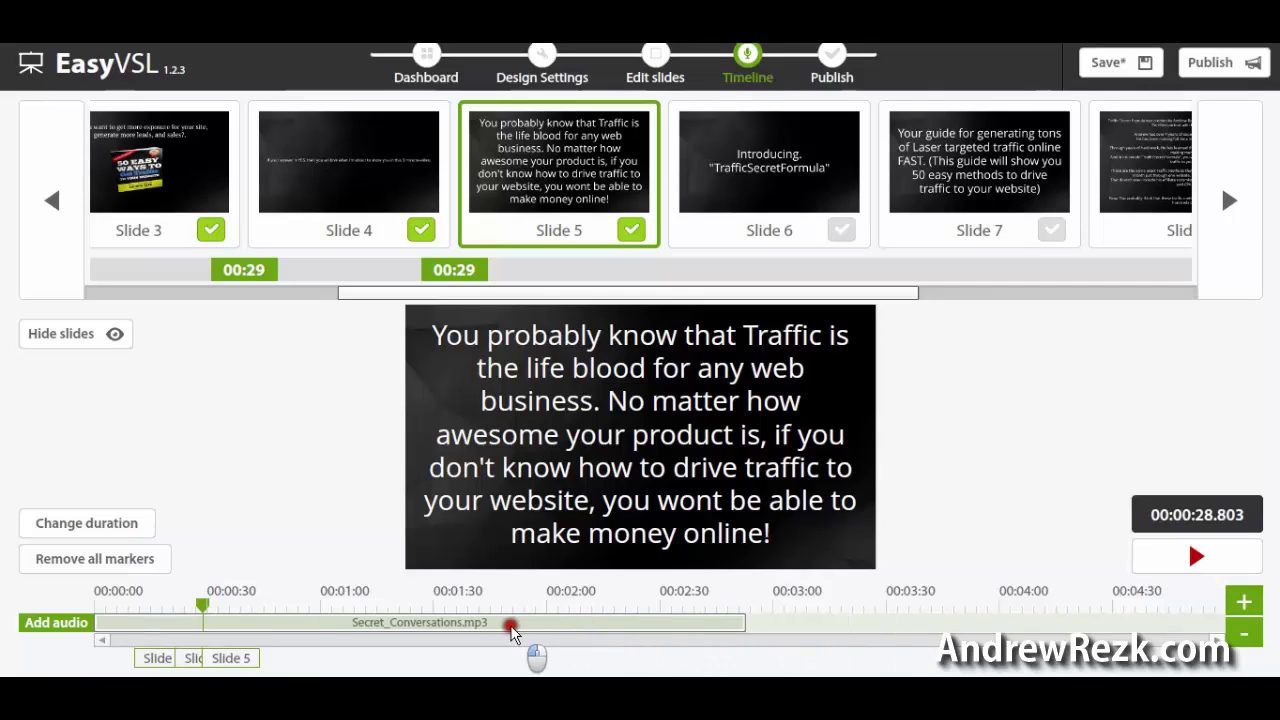
- Add timeline markers for slides 6 to 10 at the current playhead position, 00:29
click(631, 230)
mouse_move(648, 300)
mouse_down()
mouse_move(766, 293)
mouse_move(603, 294)
mouse_up()
click(716, 230)
drag(703, 288, 782, 295)
click(786, 233)
click(992, 231)
mouse_move(880, 294)
mouse_down()
mouse_move(1128, 293)
mouse_move(1051, 289)
mouse_up()
click(884, 226)
drag(914, 290, 1078, 300)
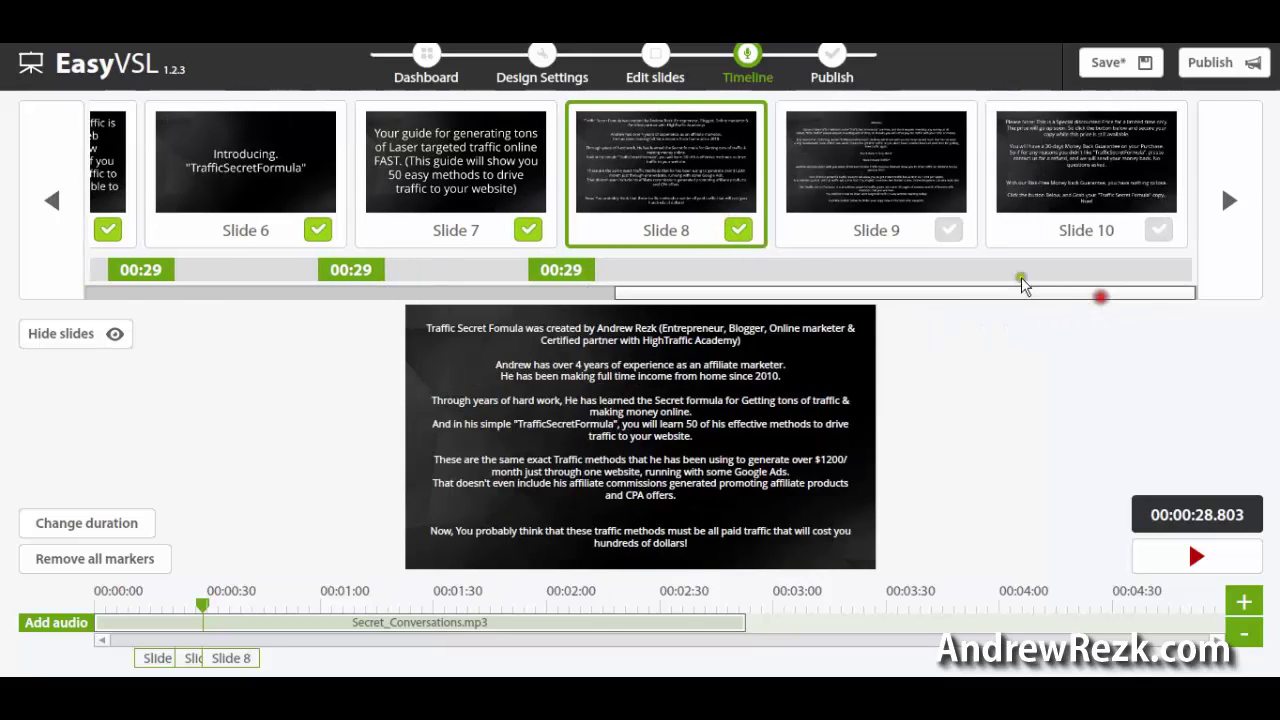
click(948, 230)
click(1158, 230)
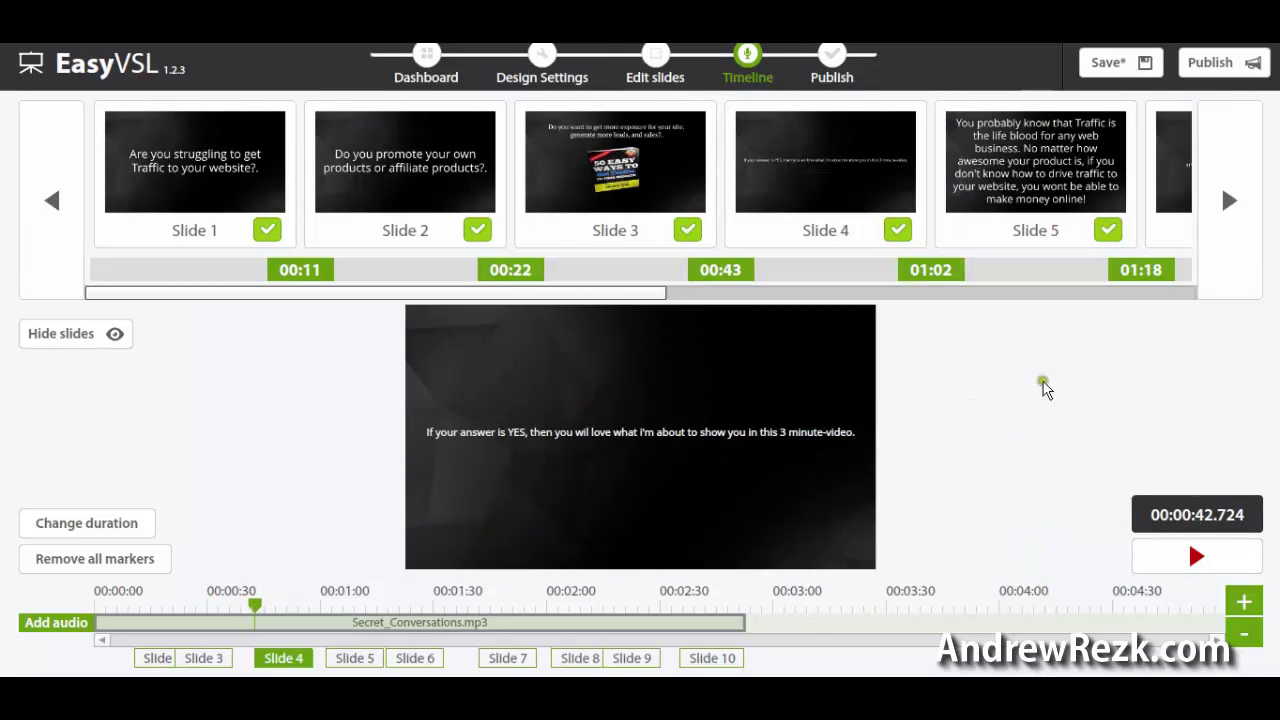
- Open the publish settings and set the video quality to the maximum
click(1220, 62)
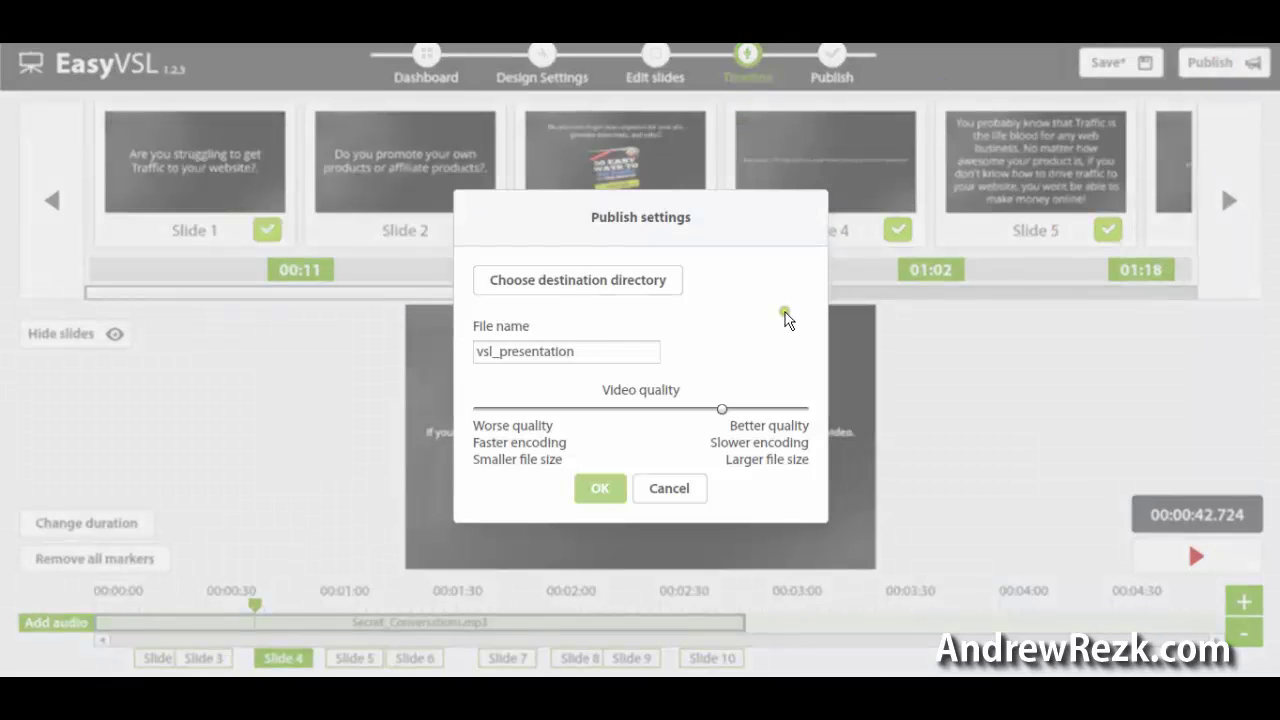
click(722, 411)
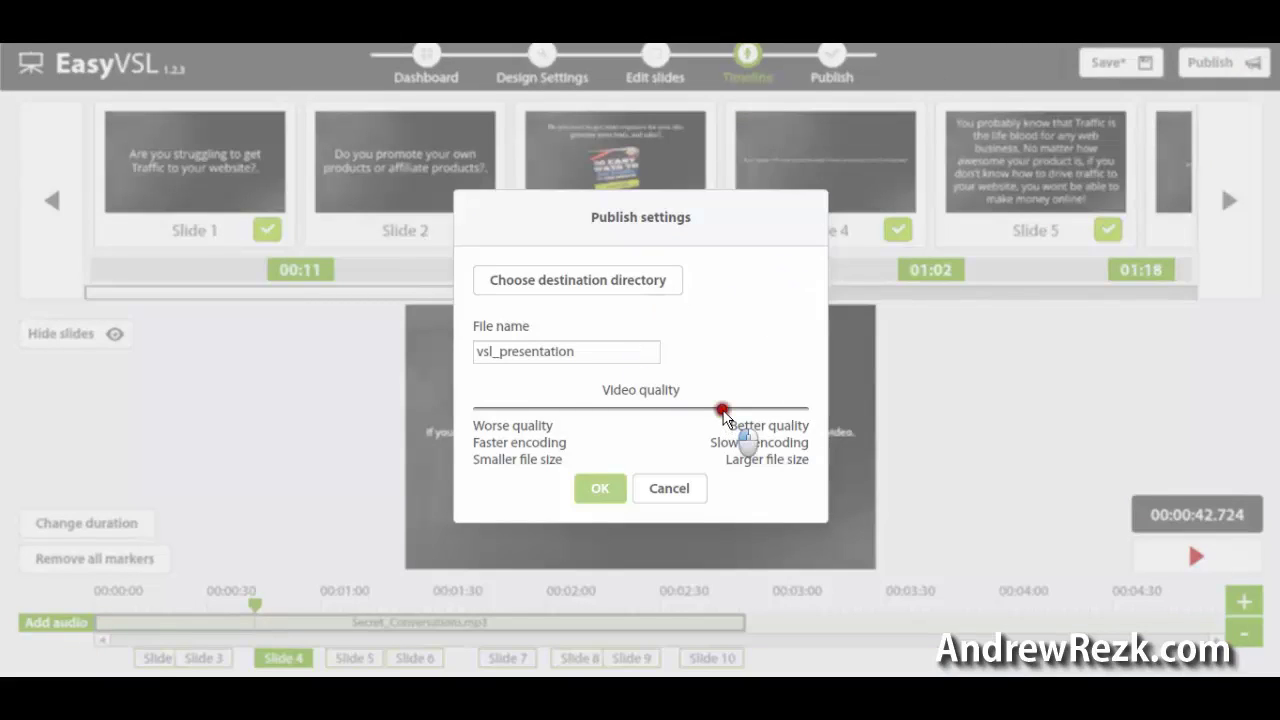
mouse_move(722, 411)
mouse_down()
mouse_move(820, 410)
mouse_move(722, 414)
mouse_up()
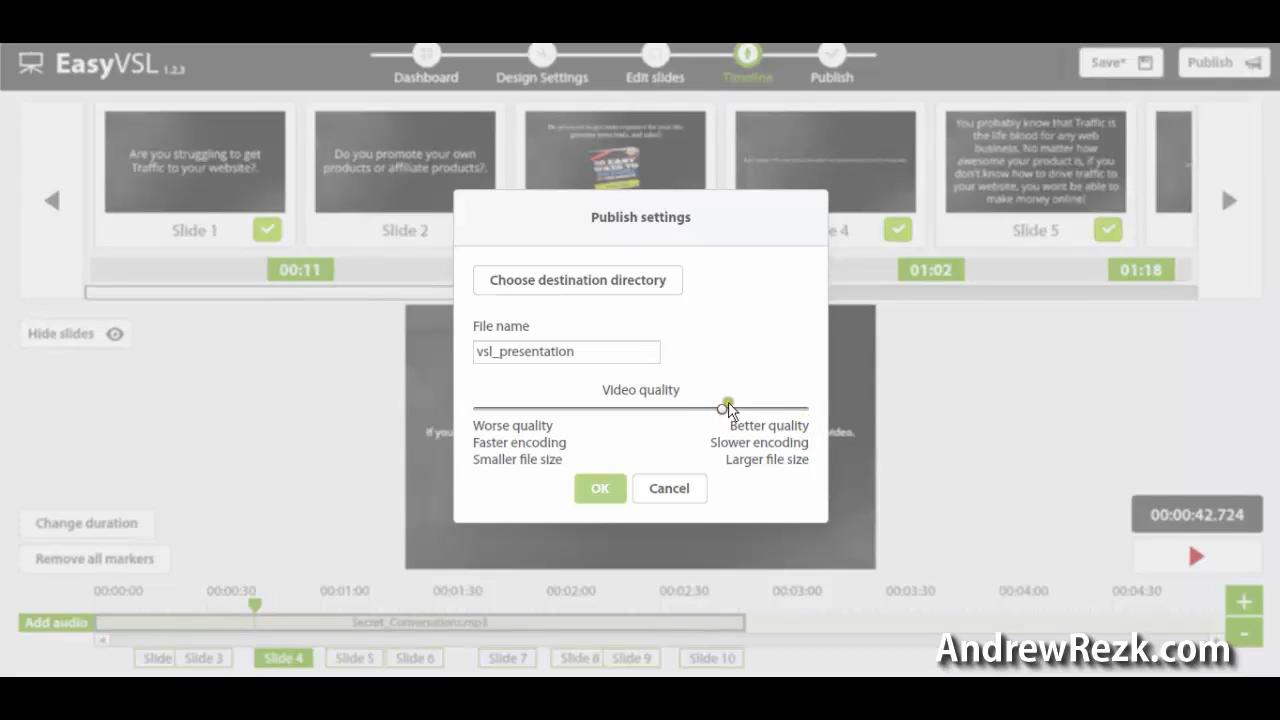
drag(731, 413, 846, 429)
drag(806, 412, 724, 418)
click(719, 411)
drag(720, 412, 851, 443)
- Choose E:\Workshop\My Websites\TrafficSecretFormula.com as the destination directory and publish the video as vsl_presentation
click(586, 277)
key(Return)
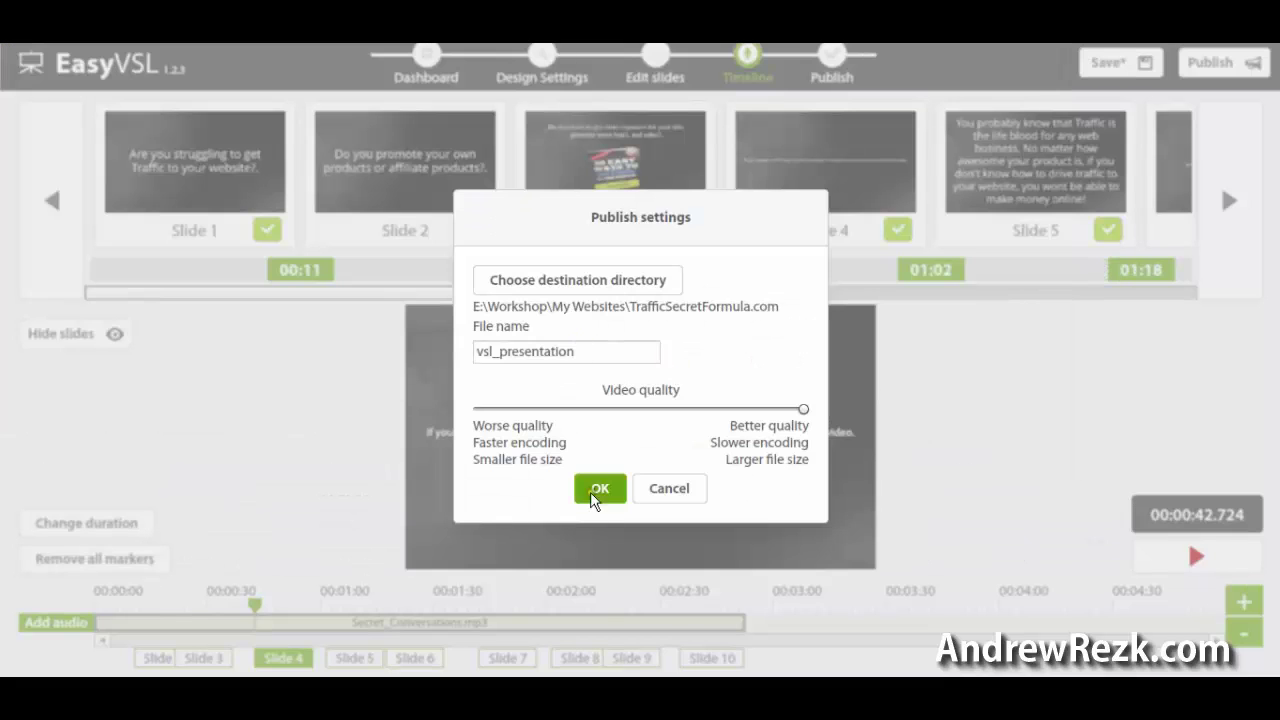
click(606, 487)
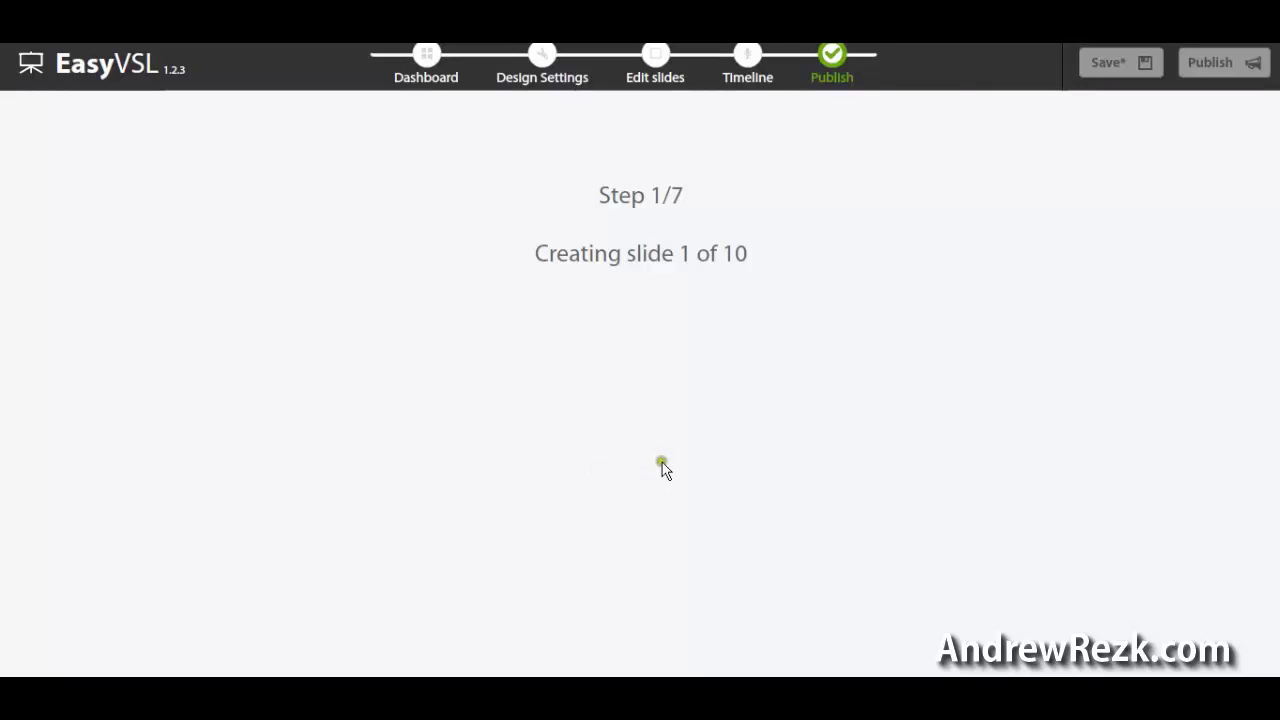
click(1043, 384)
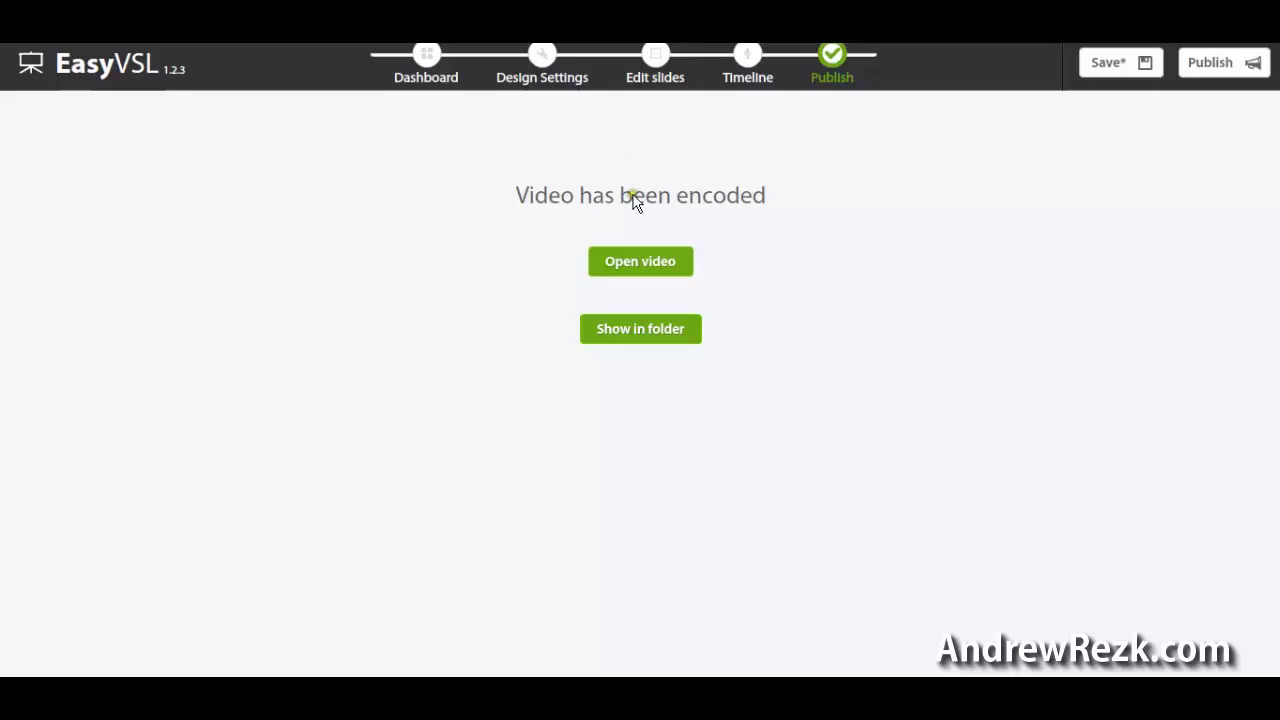
- Open the encoded video and watch it full screen to check its slides and animations
click(643, 258)
scroll(817, 296, up, 5)
double_click(817, 298)
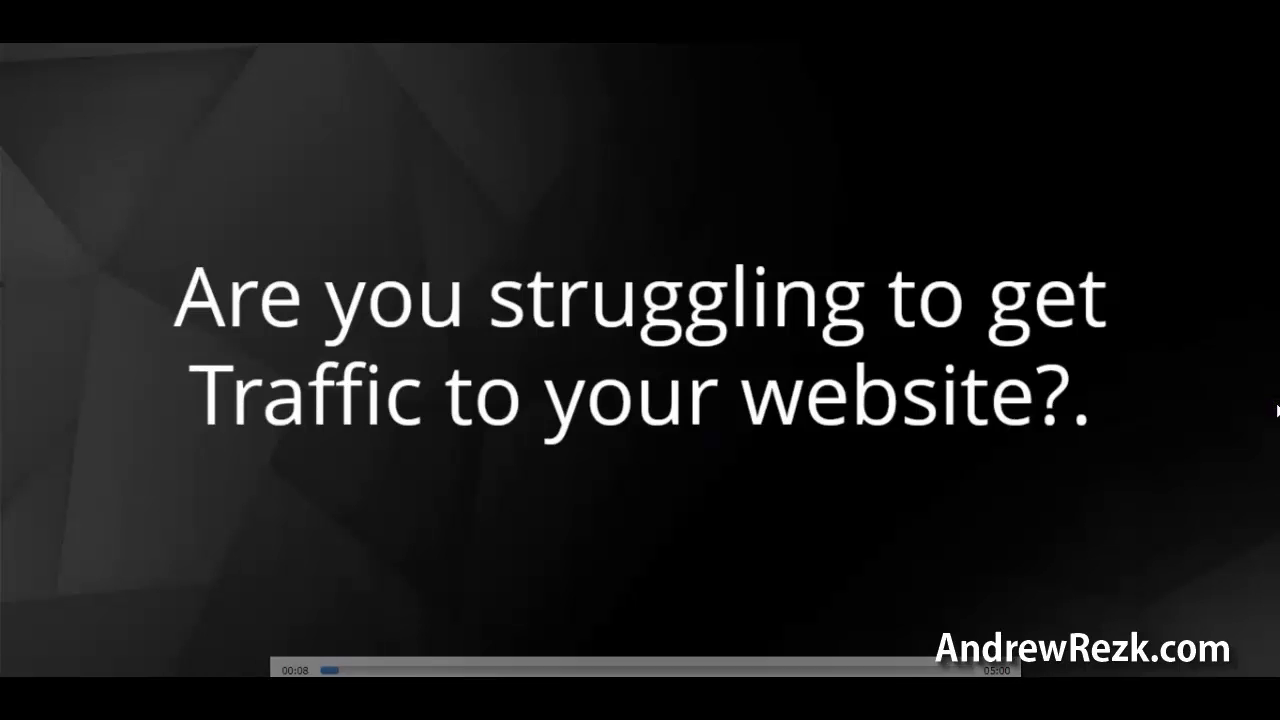
scroll(1262, 418, down, 1)
scroll(1262, 418, down, 3)
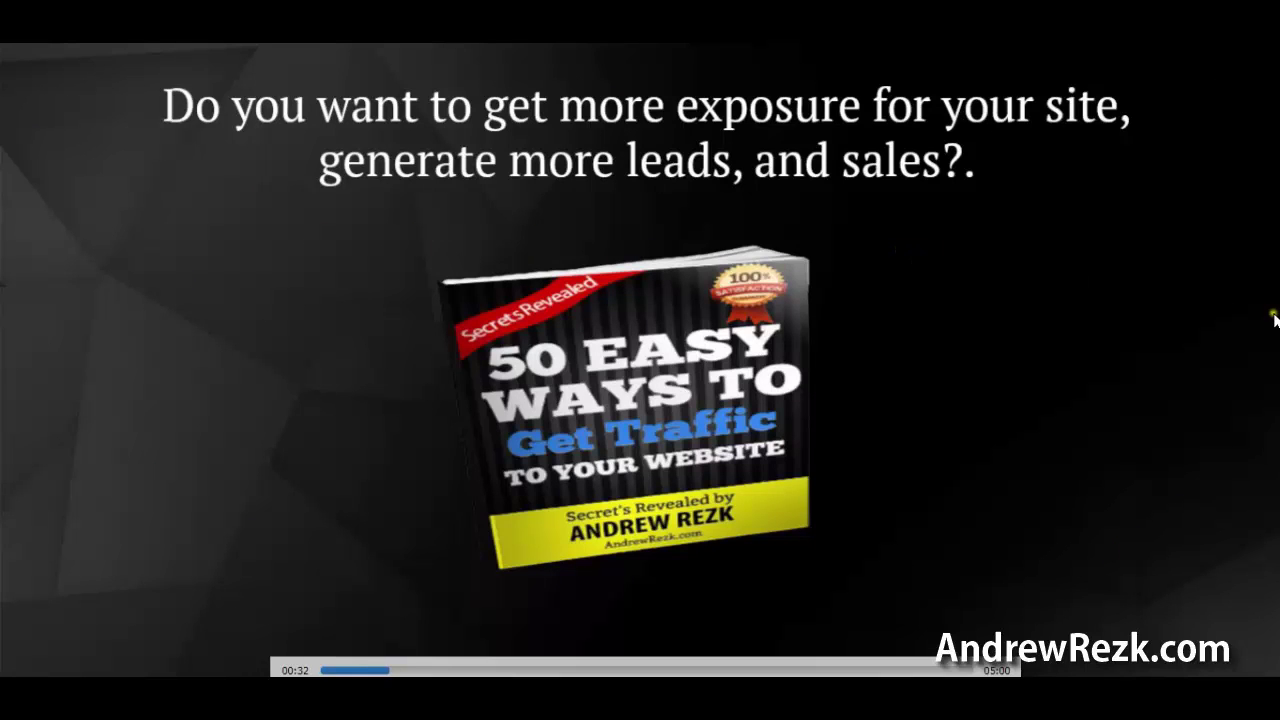
scroll(750, 494, up, 1)
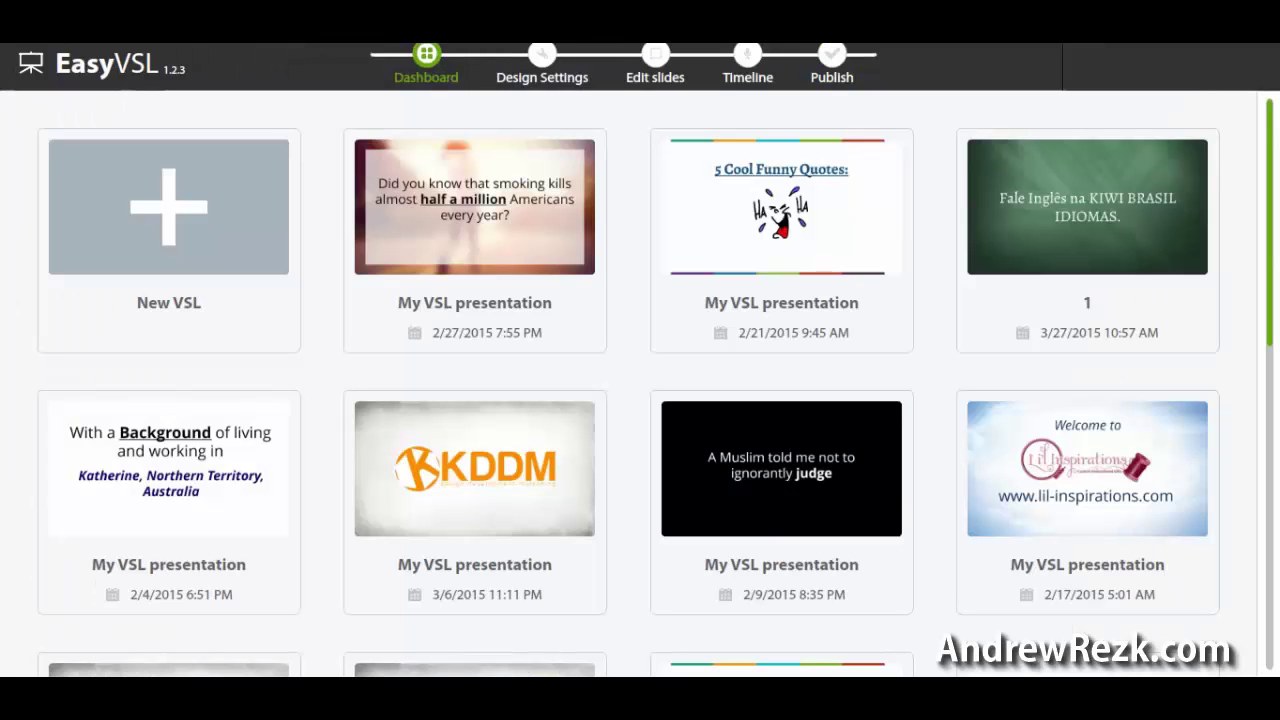
- Open the existing light-themed traffic presentation from the dashboard and look through its slides around 5 to 7
drag(1268, 198, 1249, 551)
click(511, 540)
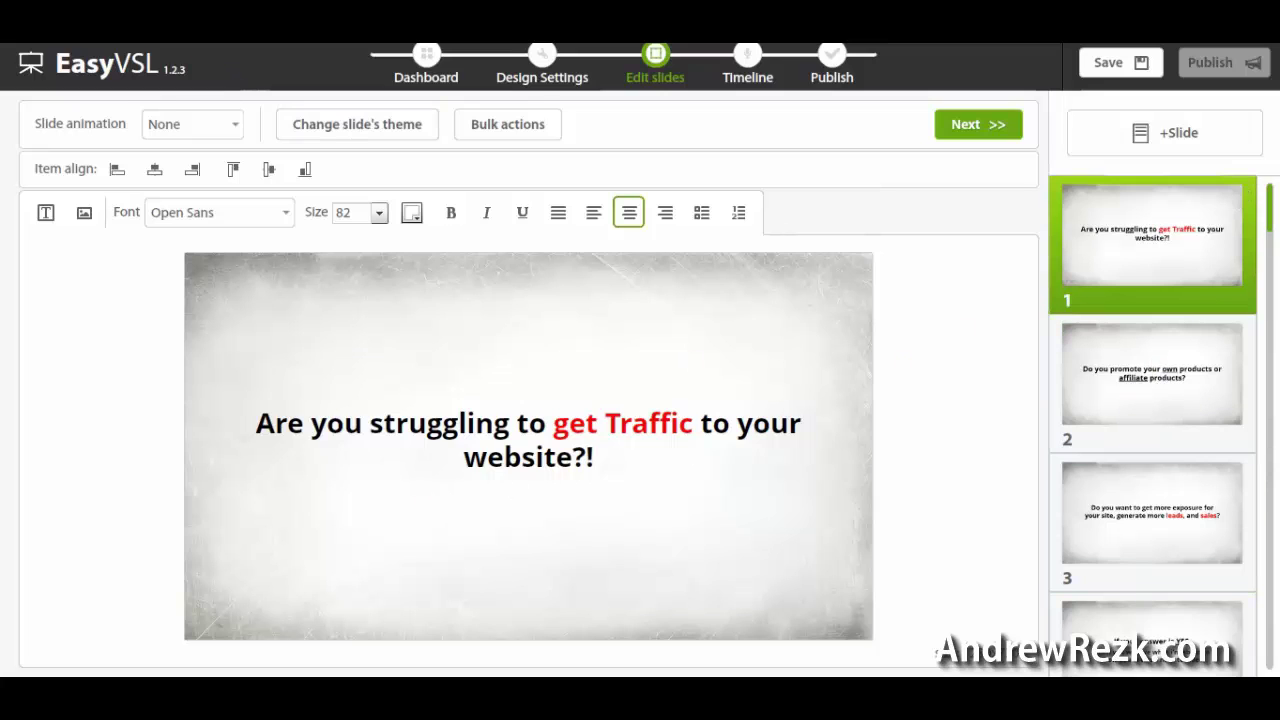
scroll(1270, 222, down, 5)
click(1200, 380)
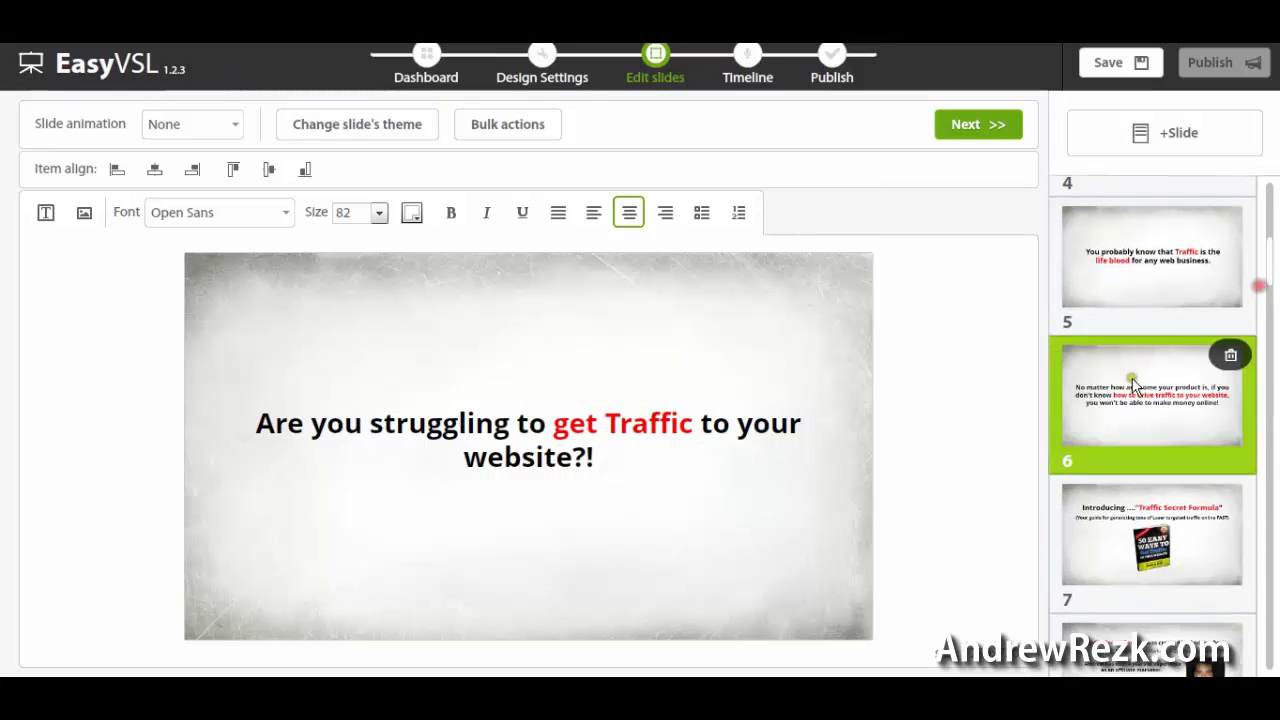
click(1135, 520)
click(1179, 375)
- Select slide 5 and remove the bold formatting from its text
click(1170, 330)
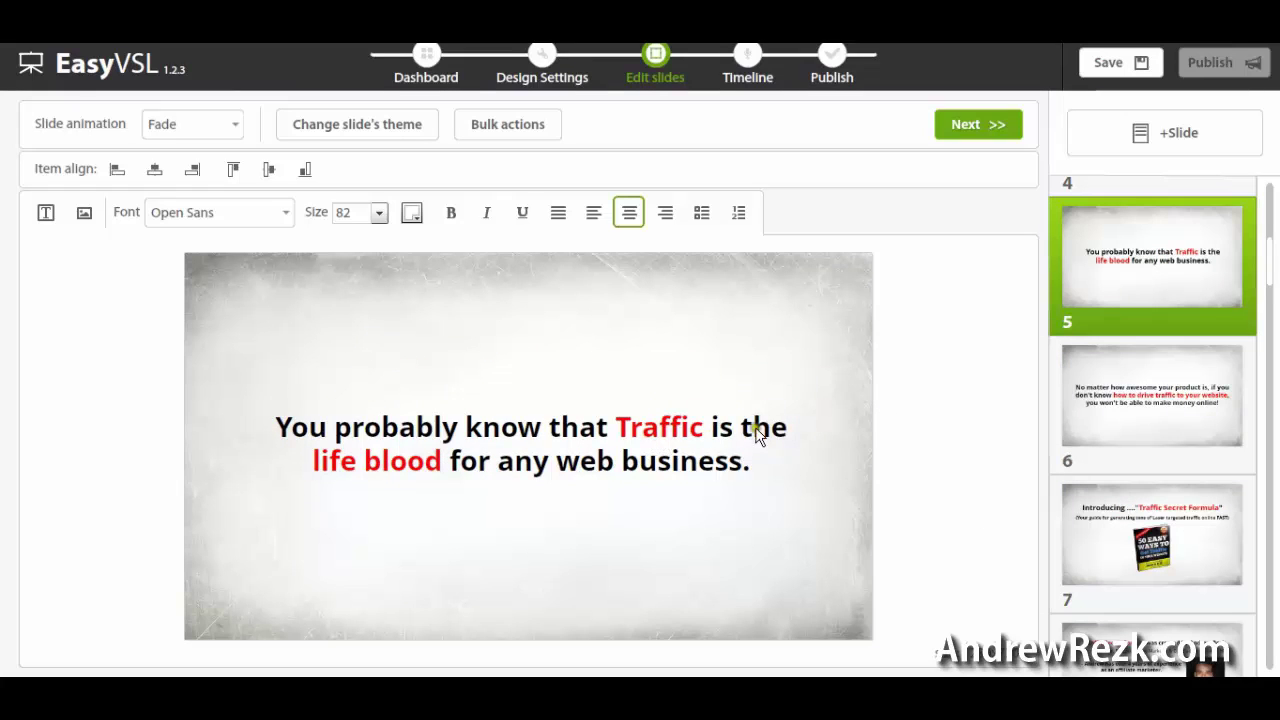
click(451, 213)
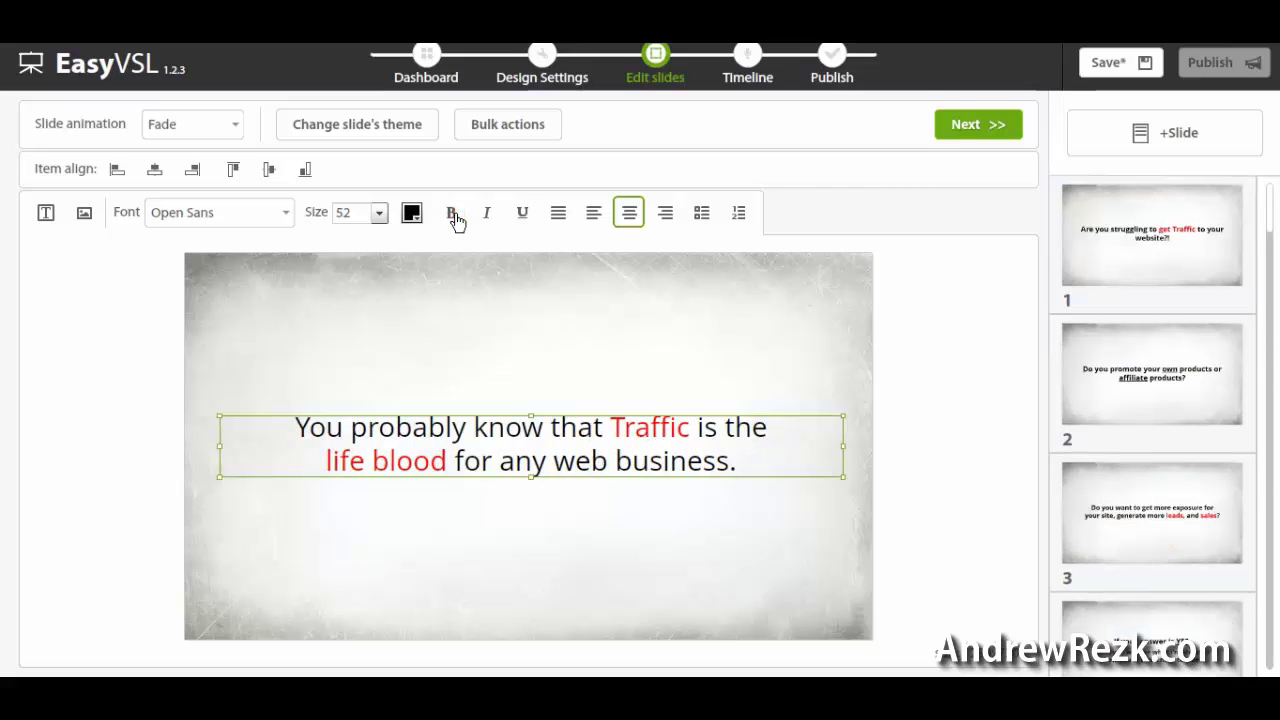
- Restore the bold formatting on slide 5's text and look further down the slide list
click(452, 215)
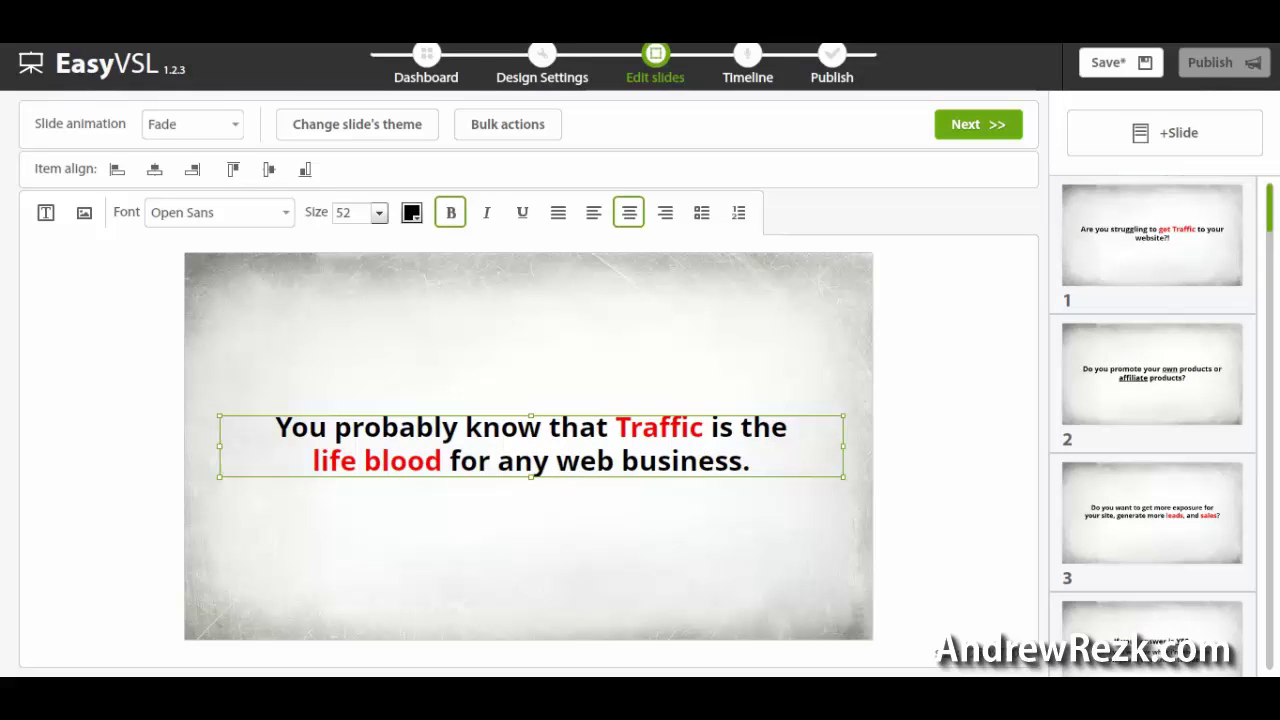
drag(1274, 218, 1262, 272)
- Open the presentation's timeline and play its slides from the beginning with the voice.mp3 audio
click(750, 65)
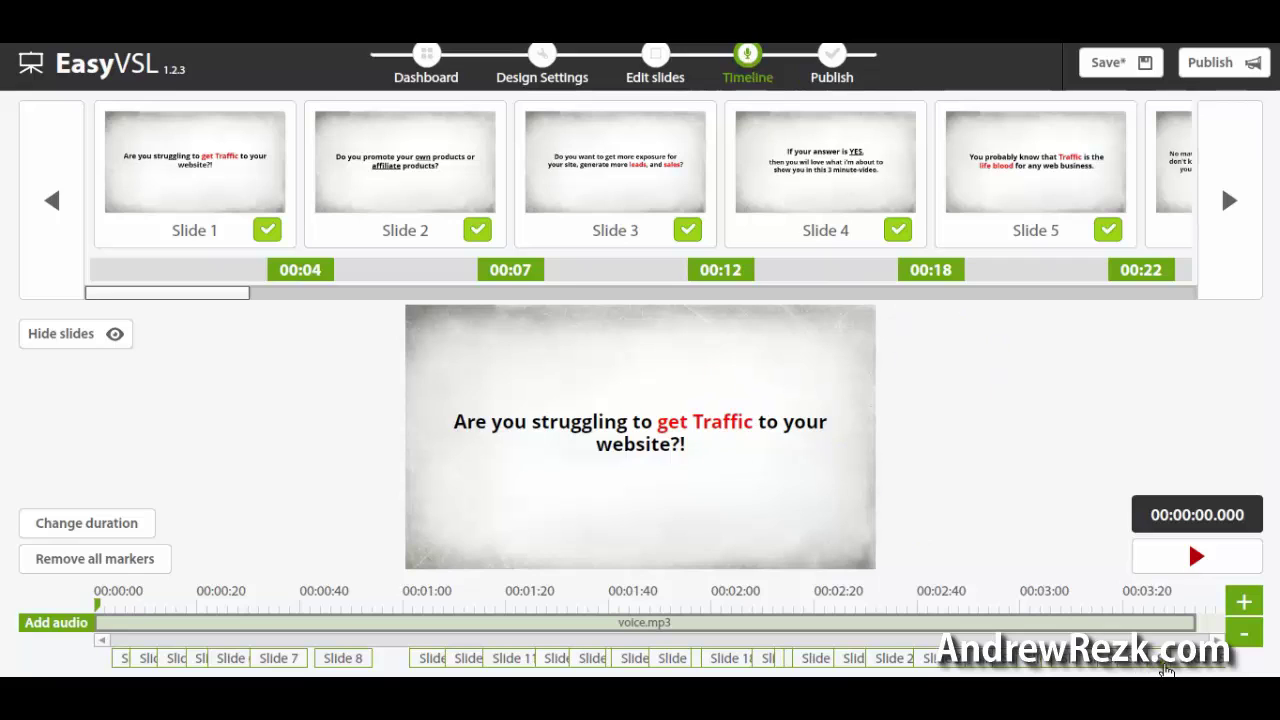
click(1172, 558)
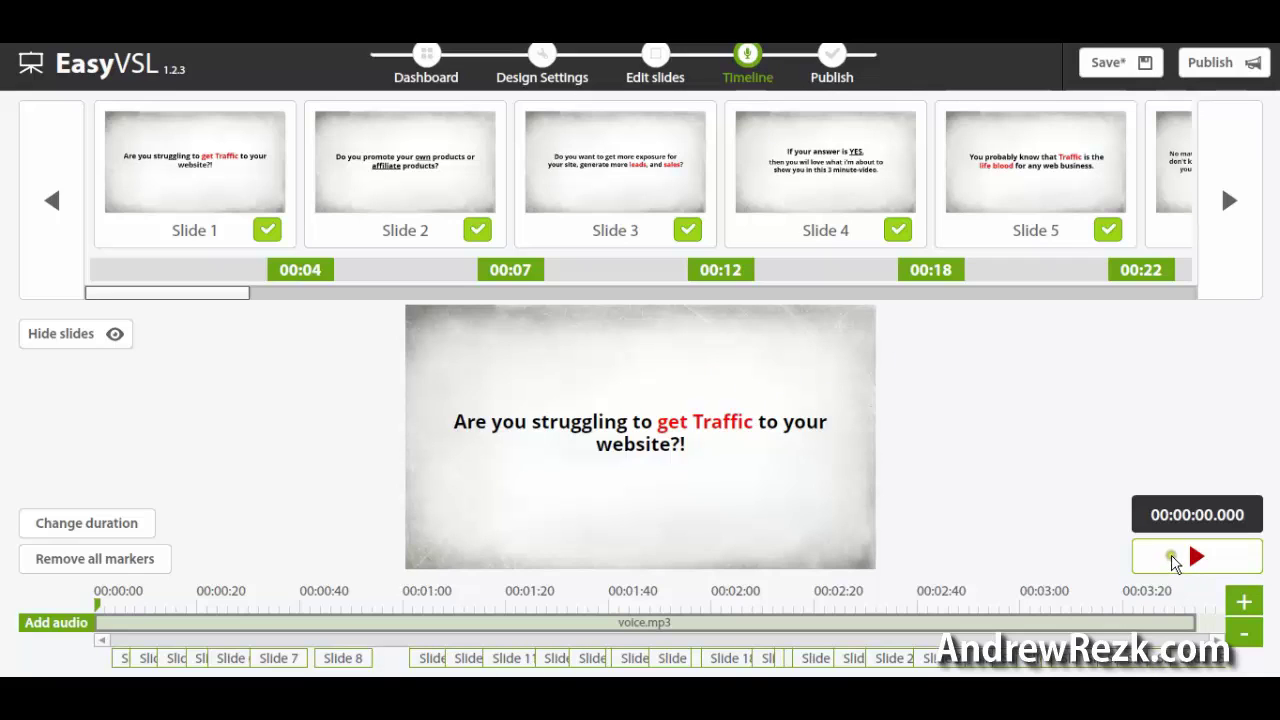
click(1194, 558)
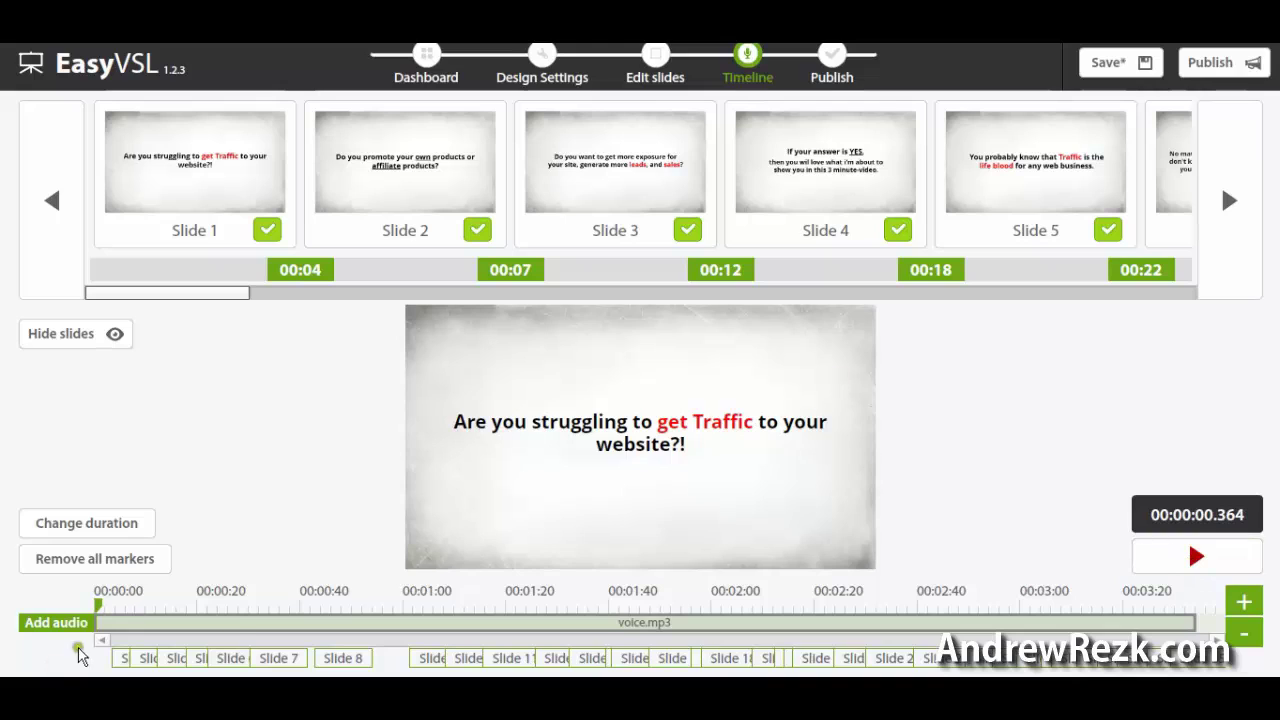
click(1178, 564)
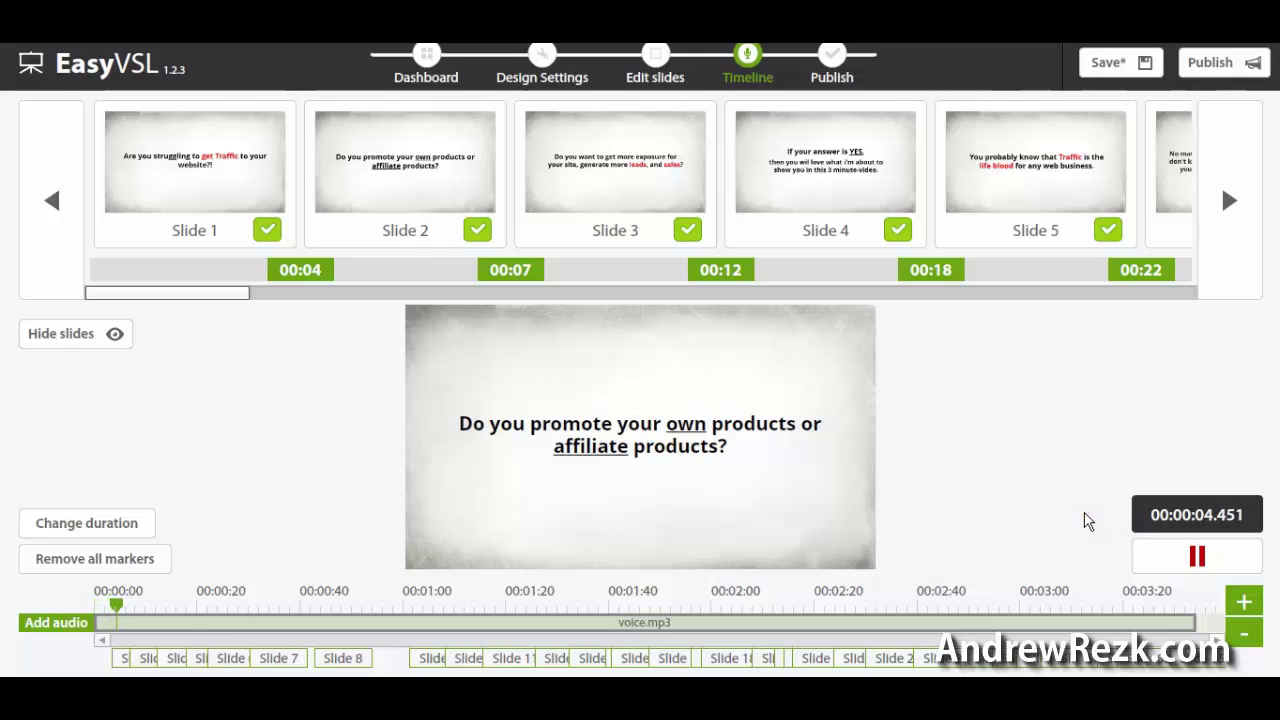
- Hide the slide strip to watch the preview enlarged, pause playback, and show the slide strip again
click(111, 341)
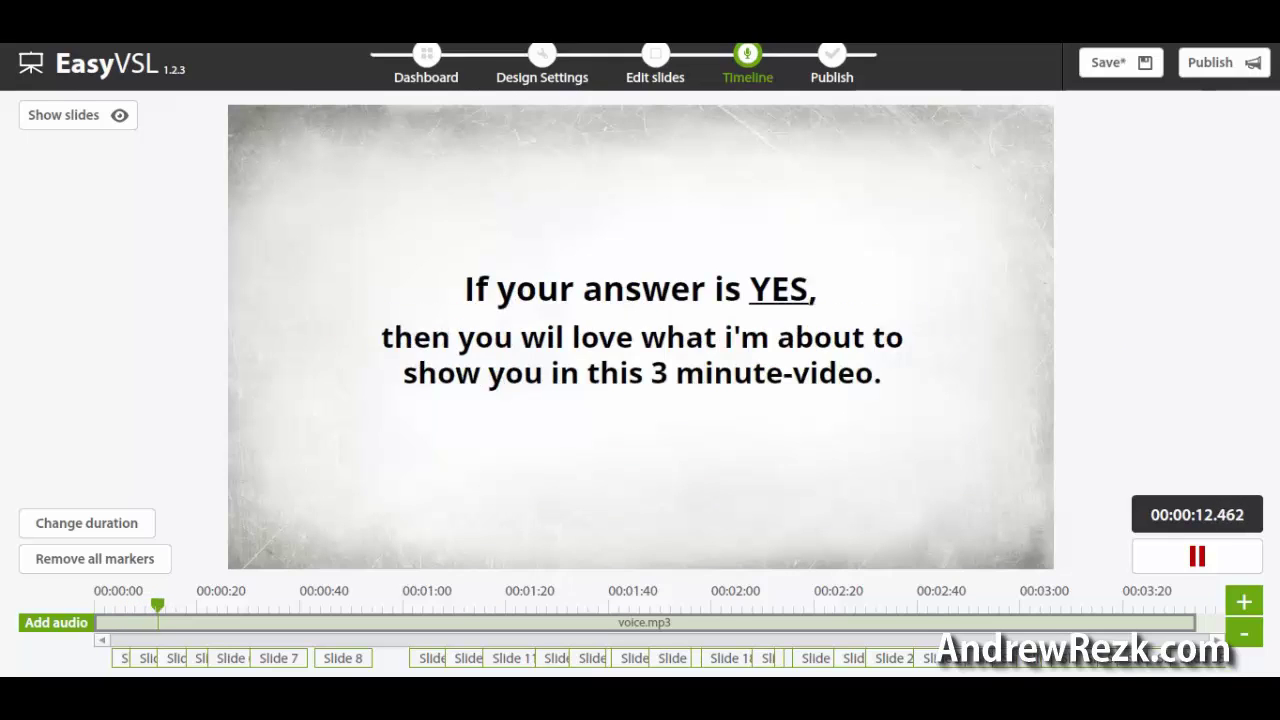
click(1180, 558)
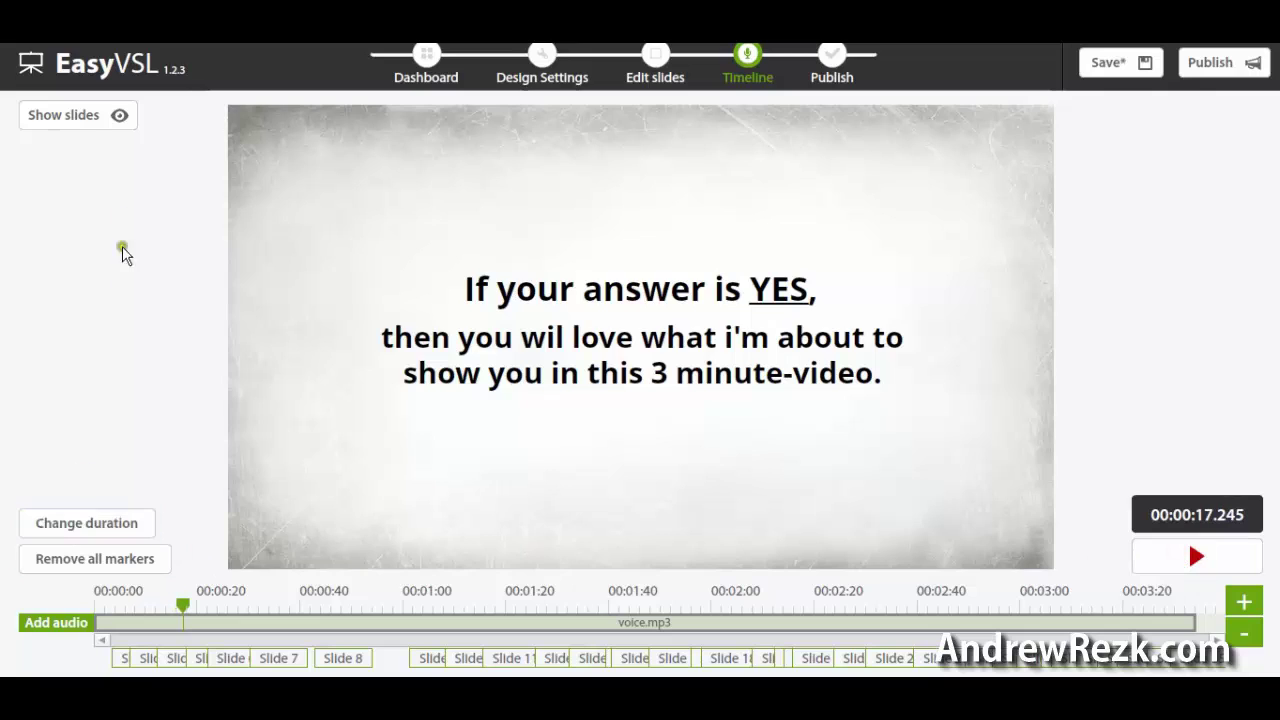
click(86, 118)
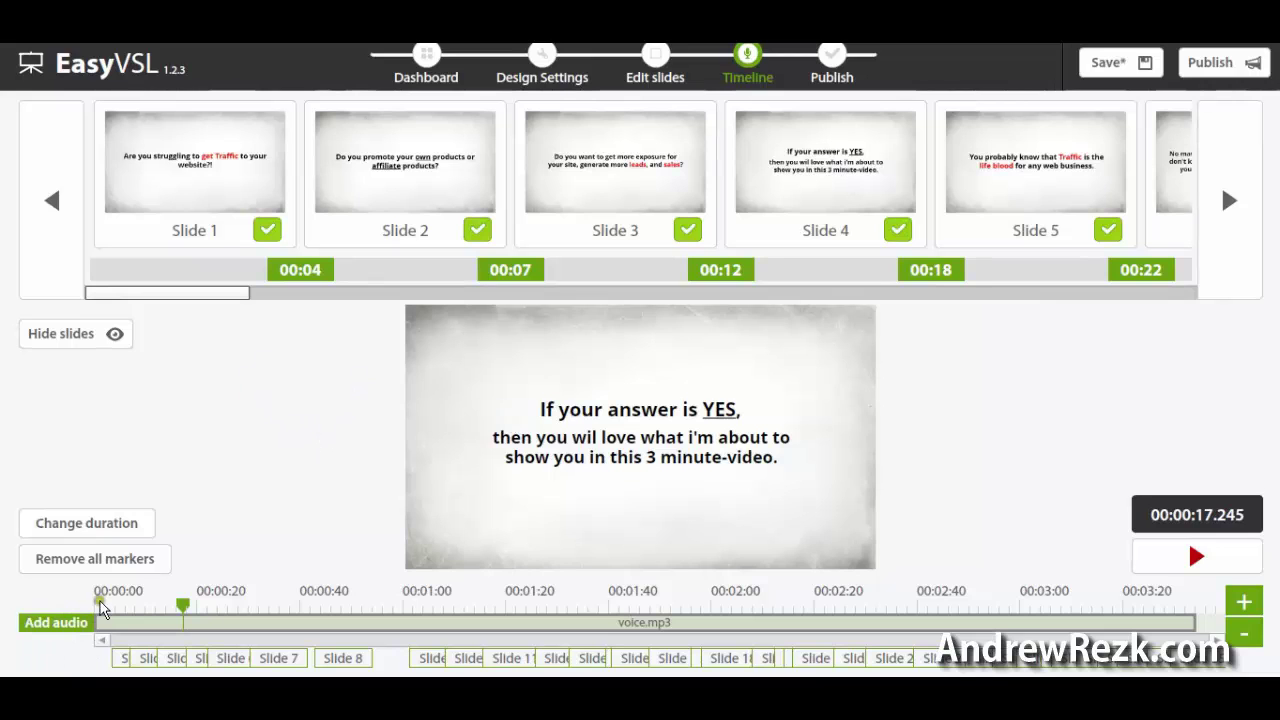
drag(229, 292, 591, 486)
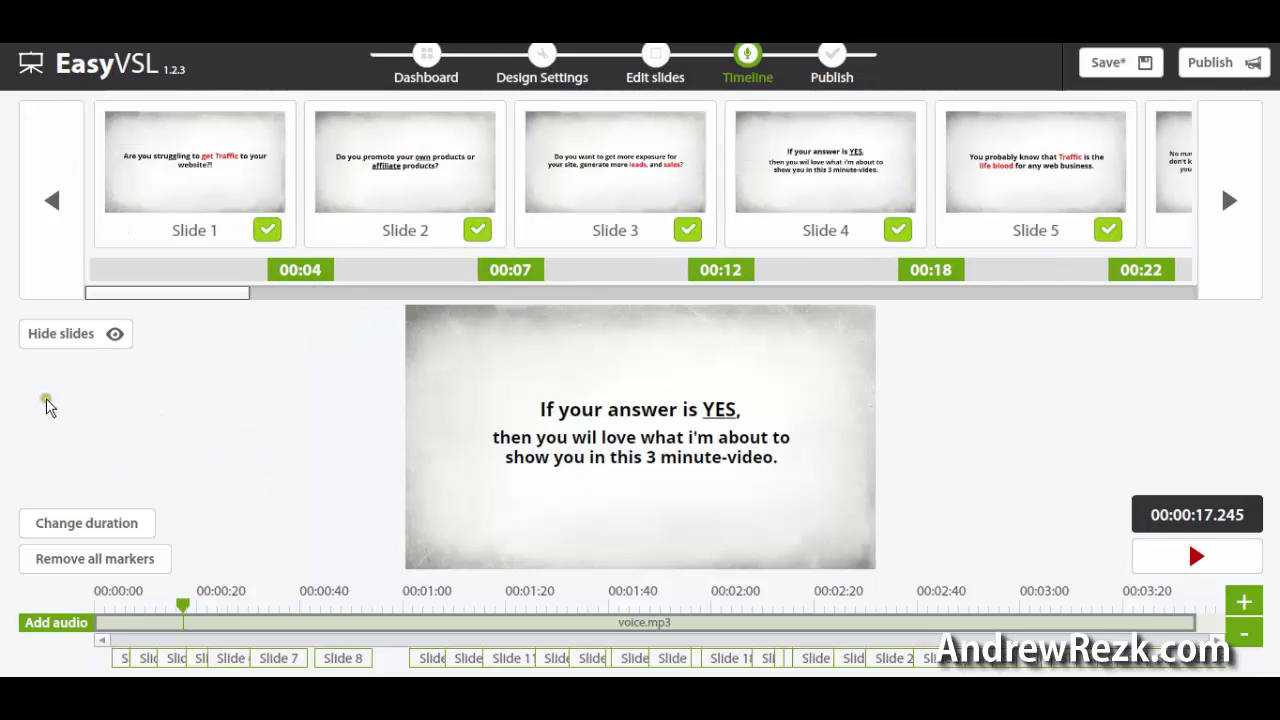